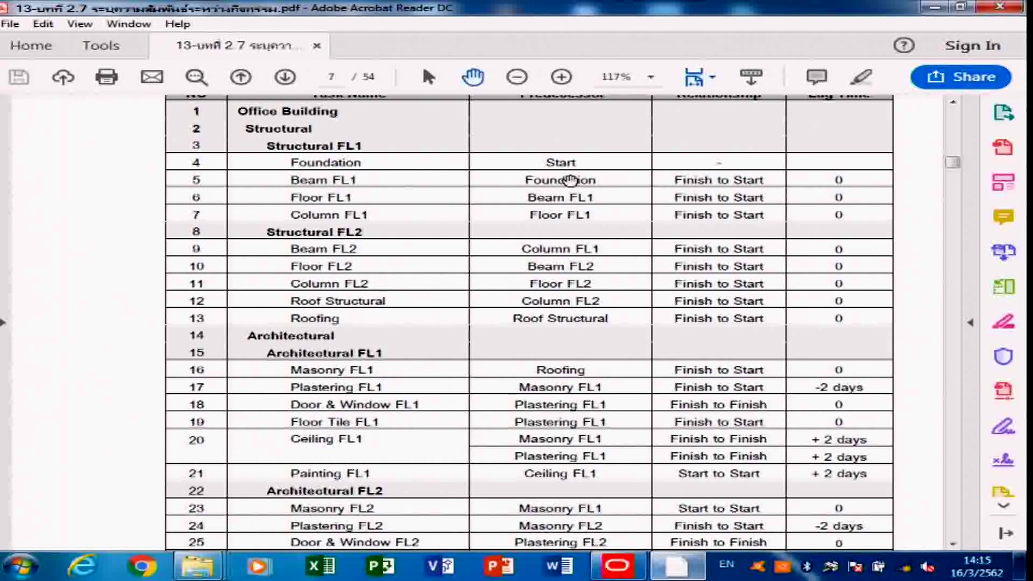
# Step: Switch to Primavera P6 and assign Foundation as the predecessor of Beam FL1
pyautogui.click(651, 569)
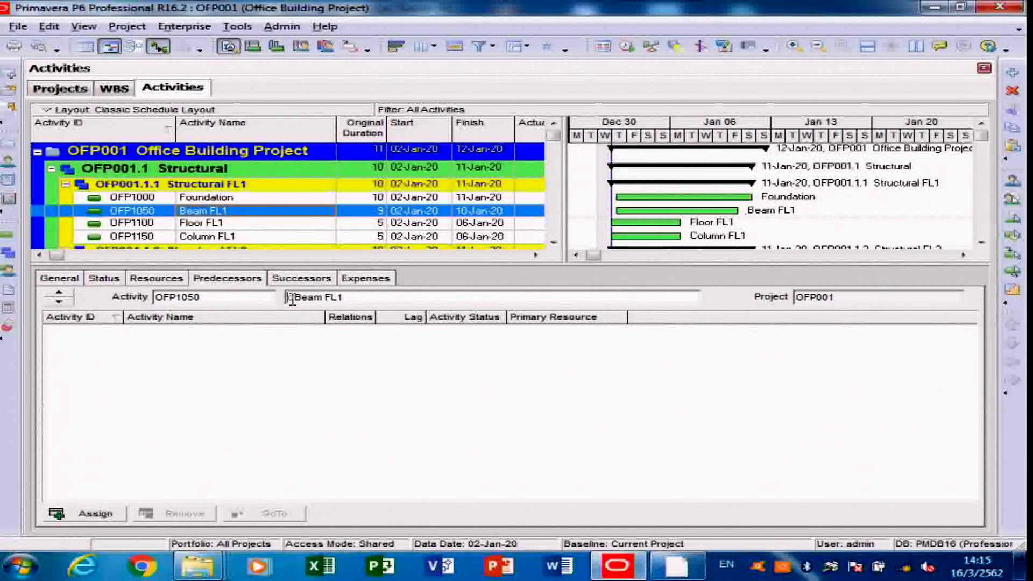
pyautogui.moveTo(345, 298); pyautogui.dragTo(275, 297)
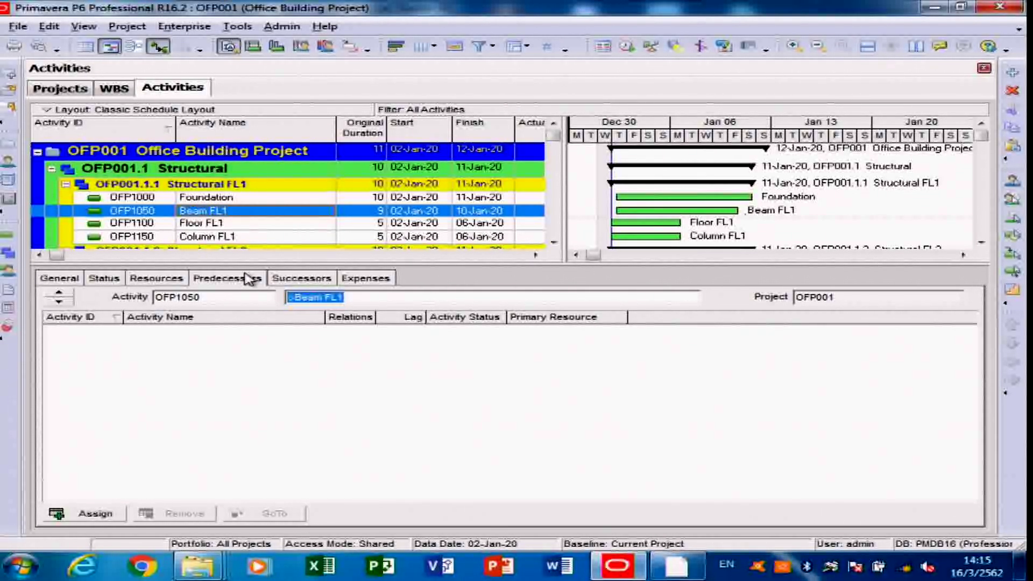
pyautogui.click(87, 514)
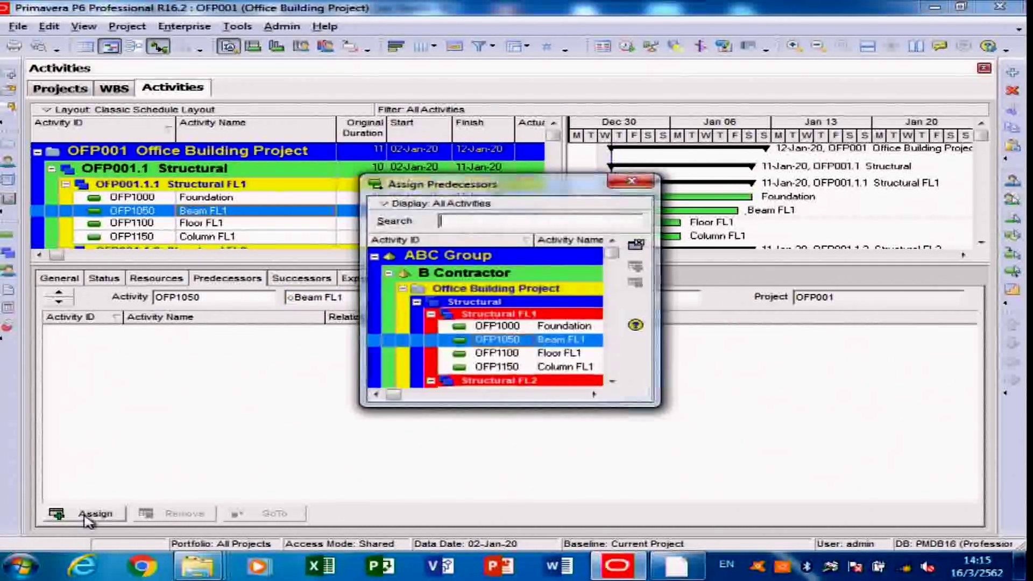
pyautogui.click(632, 181)
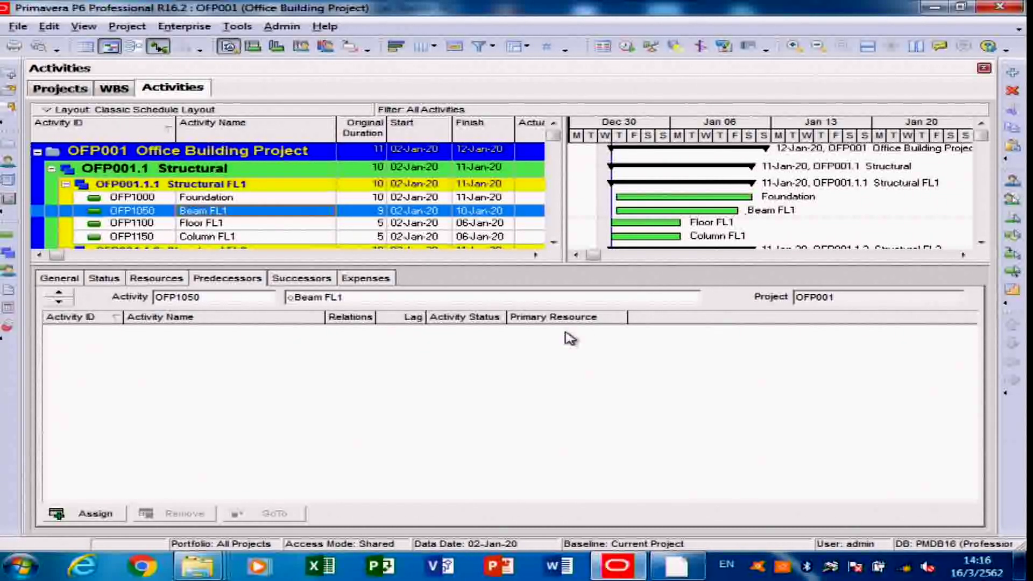
pyautogui.click(80, 517)
pyautogui.moveTo(554, 185); pyautogui.dragTo(670, 74)
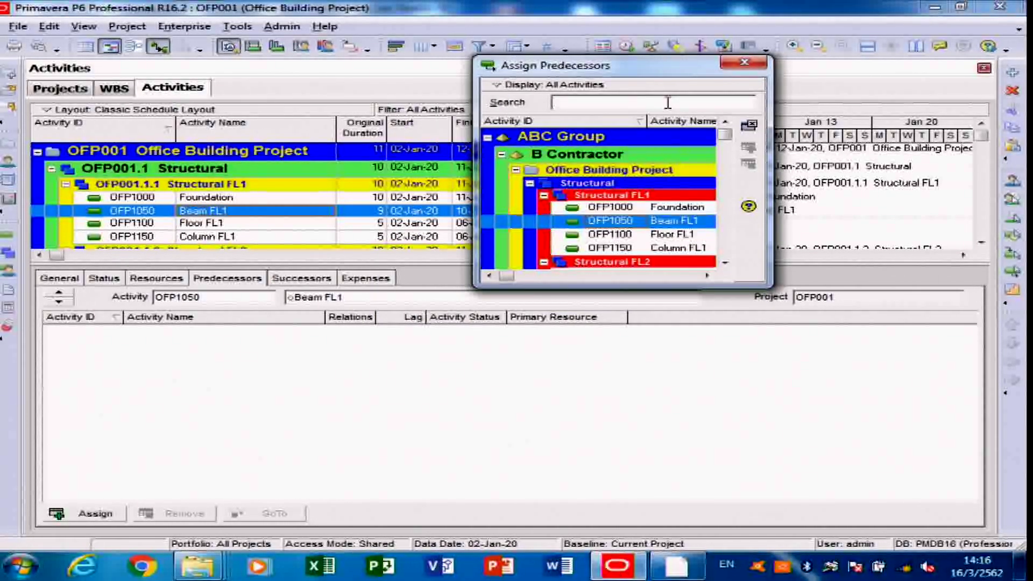
pyautogui.click(667, 102)
pyautogui.click(664, 208)
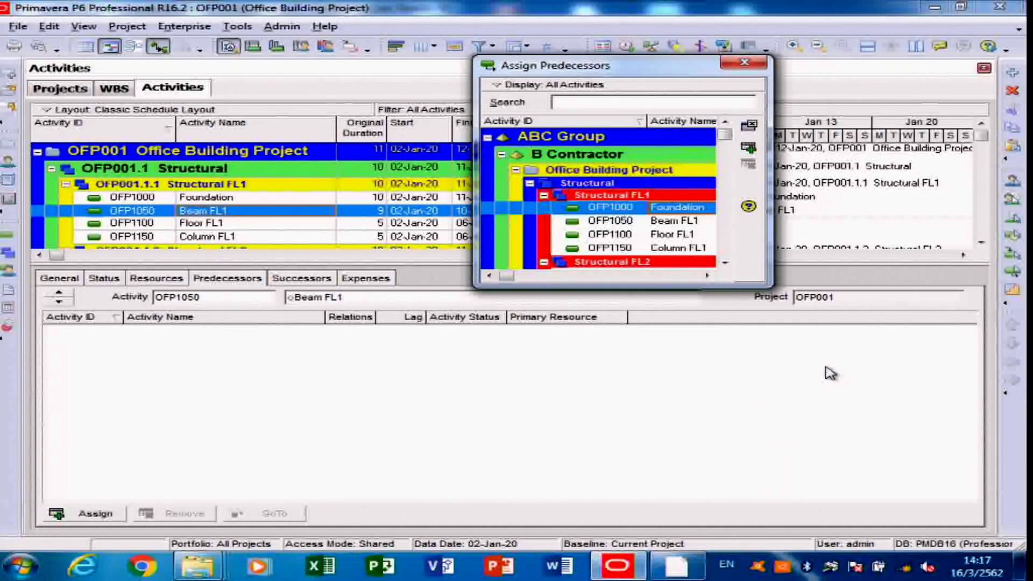
pyautogui.click(750, 149)
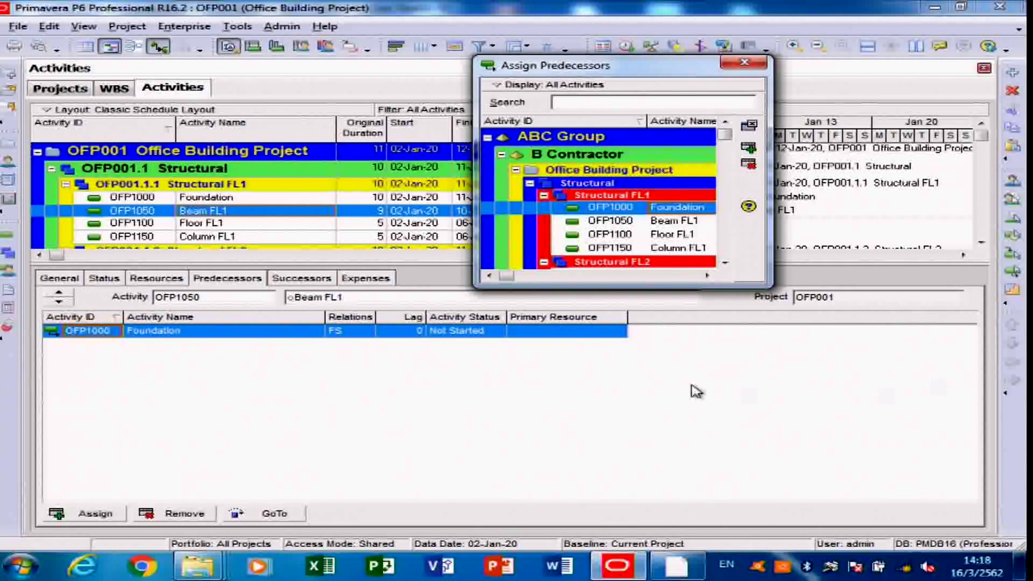
# Step: Select Floor FL1, check its row in the relationship table in Adobe Acrobat Reader, and return to Primavera P6
pyautogui.click(217, 226)
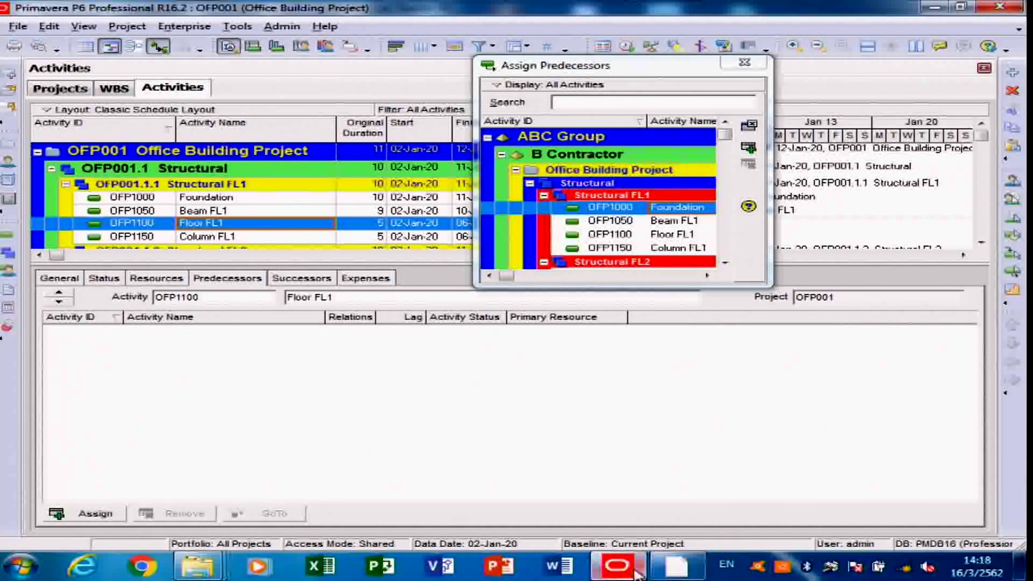
pyautogui.click(676, 566)
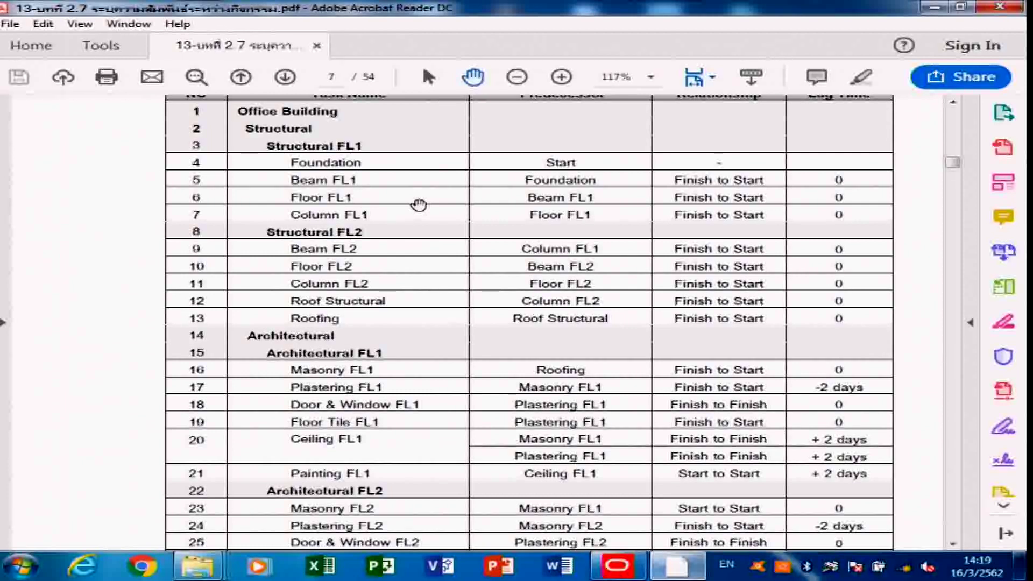
pyautogui.scroll(1, 492, 233)
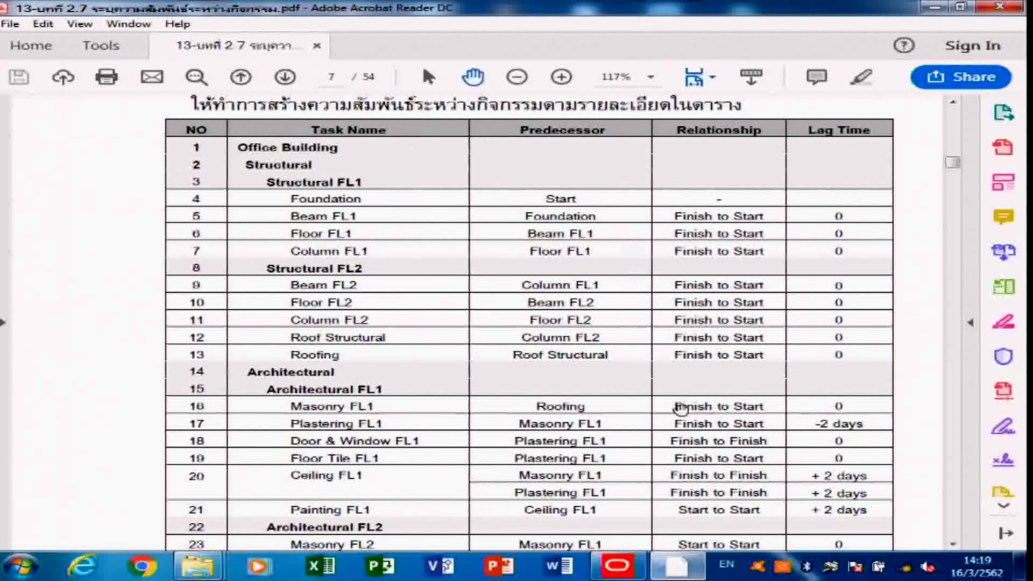
pyautogui.click(630, 564)
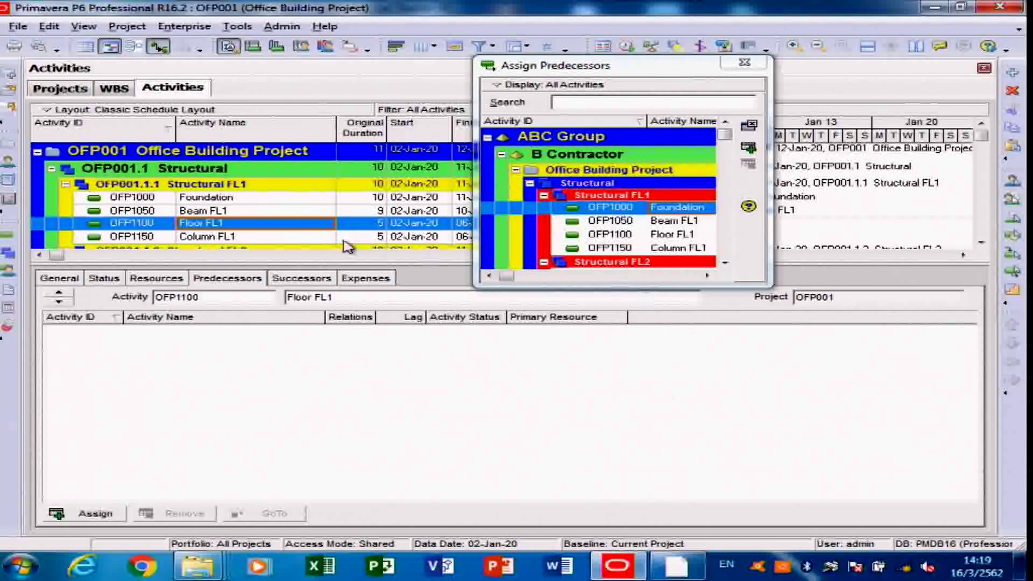
# Step: Resize the columns in Beam FL1's predecessor list so the Relationship Type heading fits
pyautogui.click(276, 212)
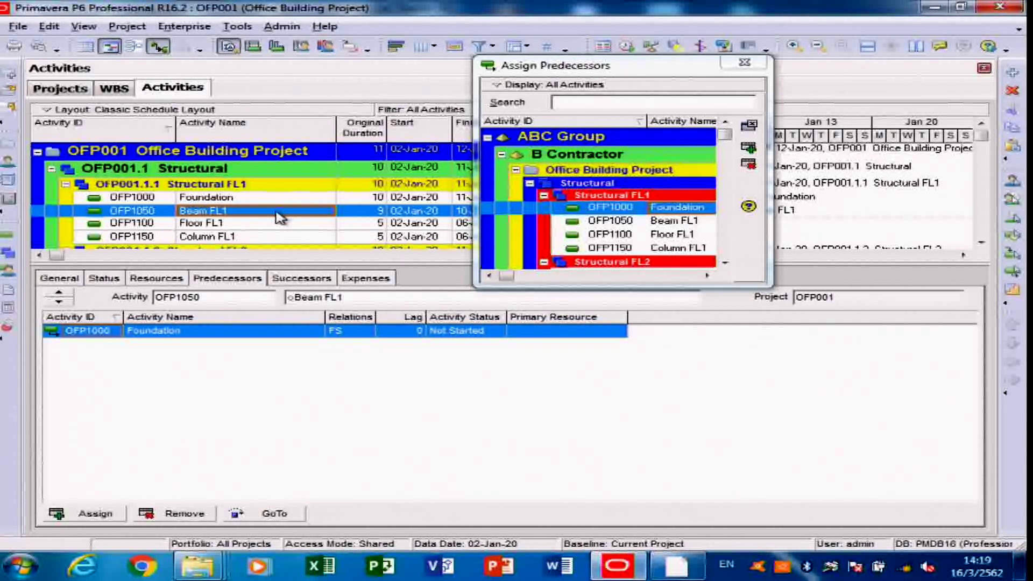
pyautogui.moveTo(325, 319)
pyautogui.mouseDown()
pyautogui.moveTo(203, 322)
pyautogui.moveTo(327, 313)
pyautogui.mouseUp()
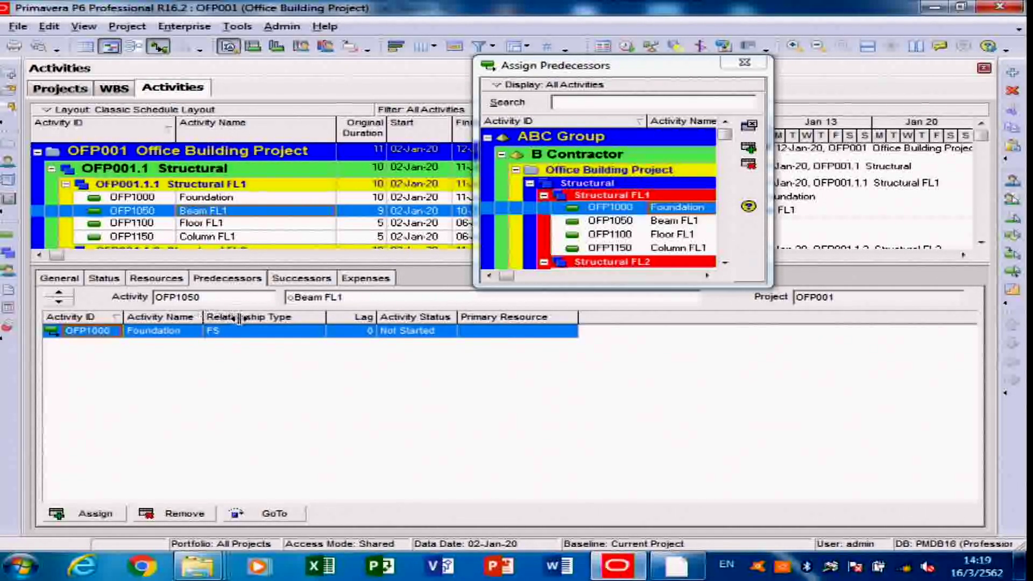
pyautogui.moveTo(204, 317); pyautogui.dragTo(239, 319)
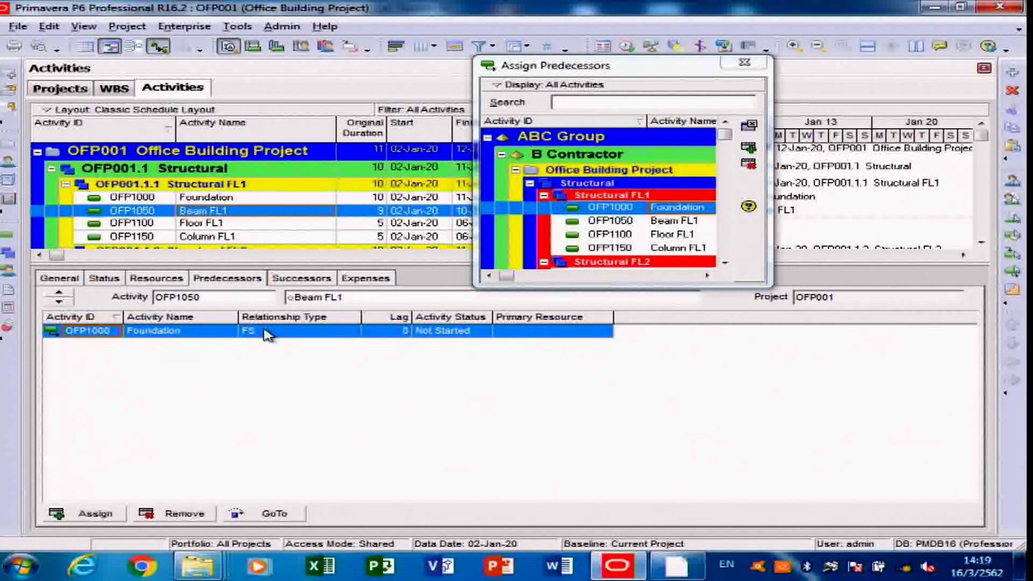
# Step: Examine the relationship type options of Beam FL1's Foundation predecessor and keep FS
pyautogui.click(302, 335)
pyautogui.click(301, 334)
pyautogui.click(301, 334)
pyautogui.click(301, 335)
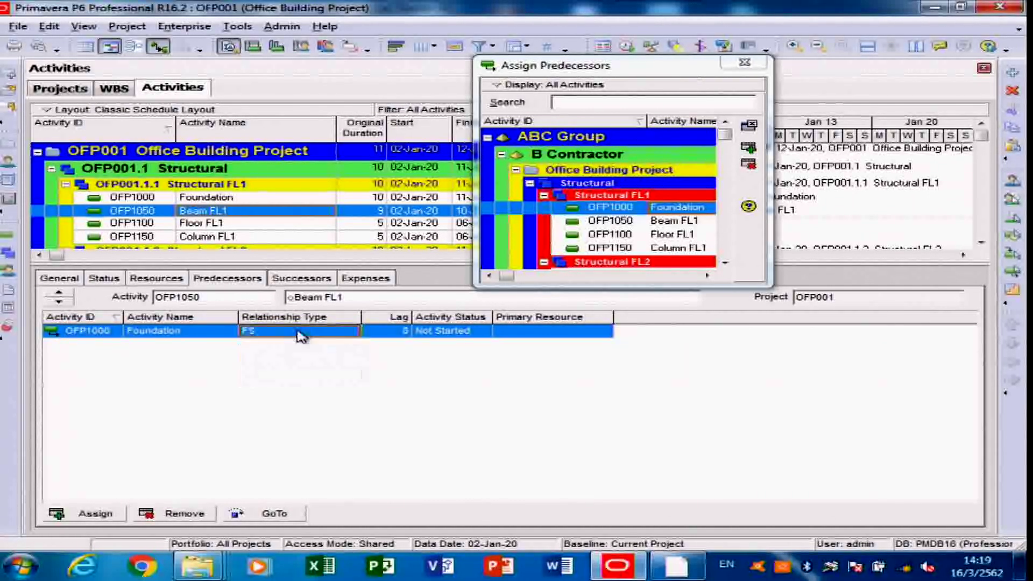
pyautogui.click(301, 334)
pyautogui.click(301, 335)
pyautogui.click(301, 335)
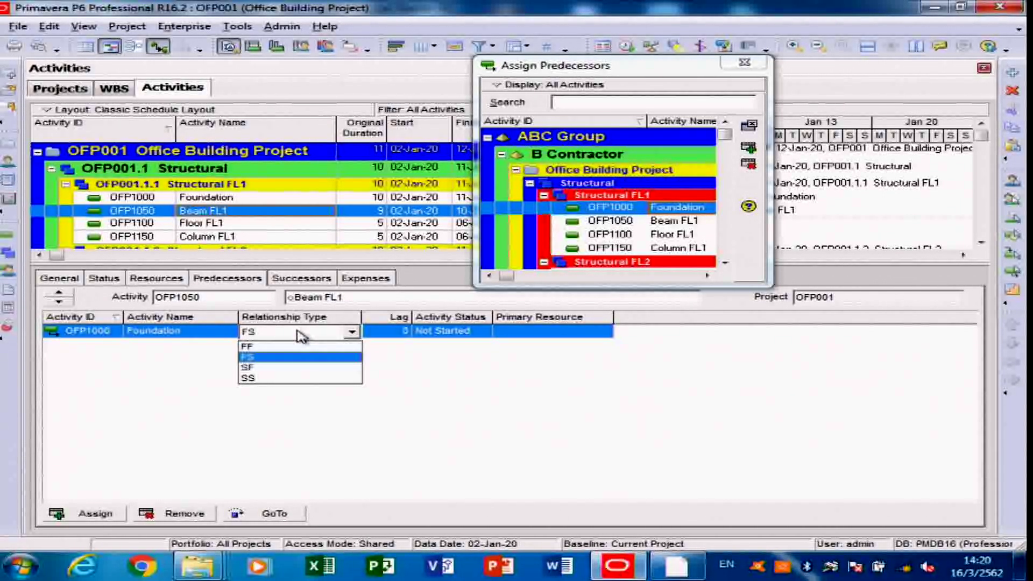
pyautogui.click(302, 336)
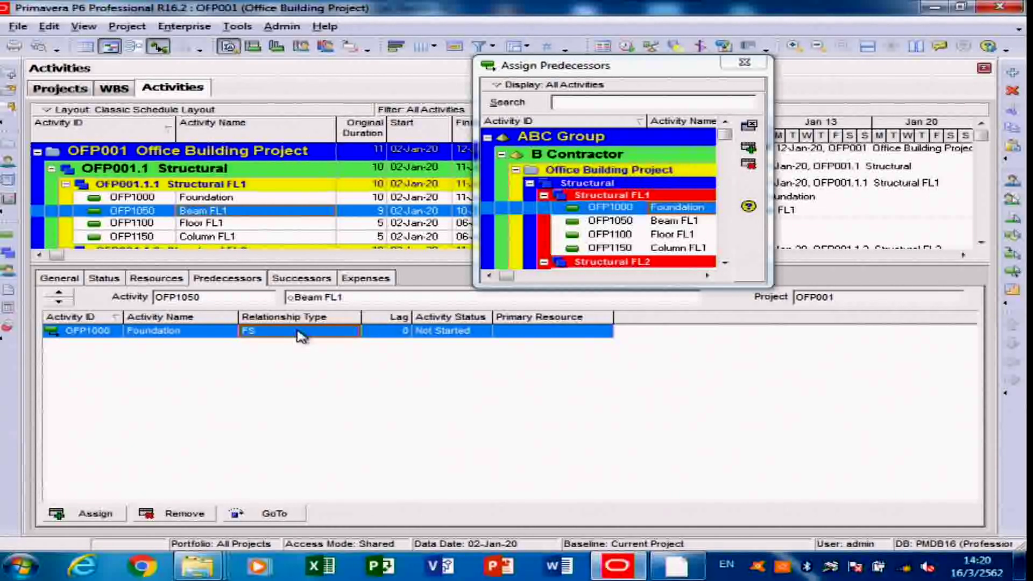
# Step: Switch to Adobe Acrobat Reader, enlarge the relationship table to 150%, and examine the predecessors, relationships and lag times
pyautogui.click(676, 565)
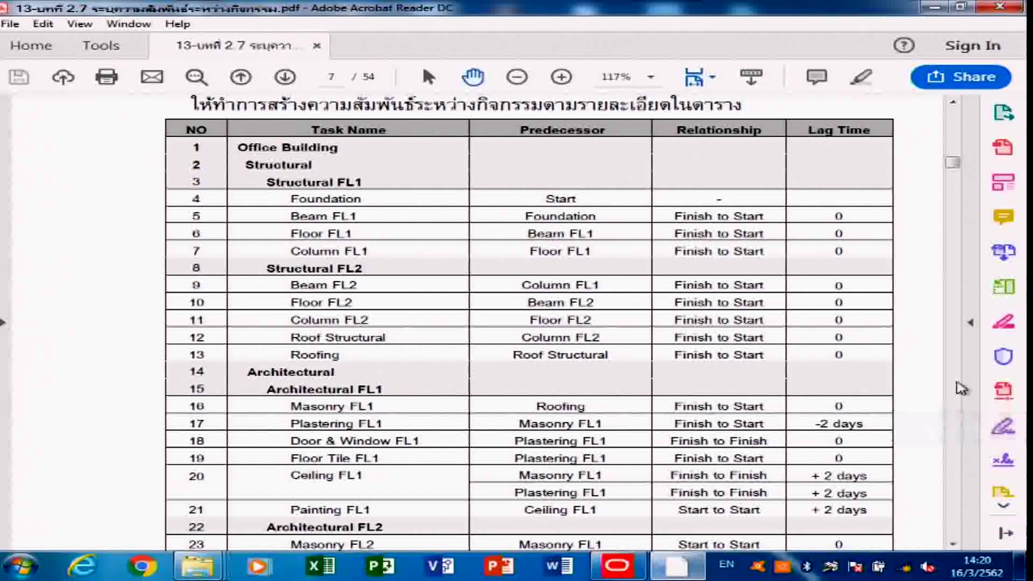
pyautogui.click(561, 76)
pyautogui.click(561, 76)
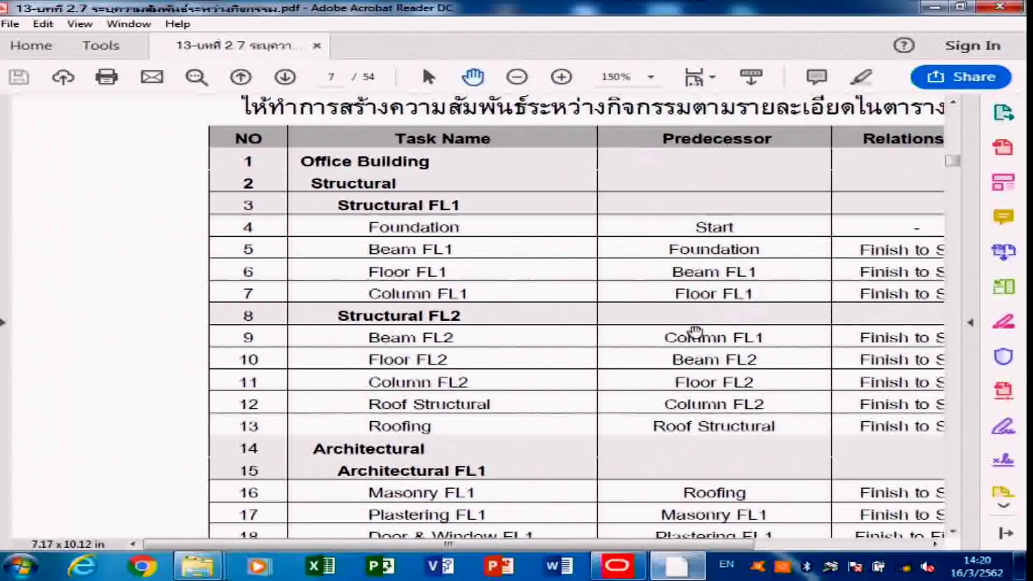
pyautogui.moveTo(695, 332); pyautogui.dragTo(459, 324)
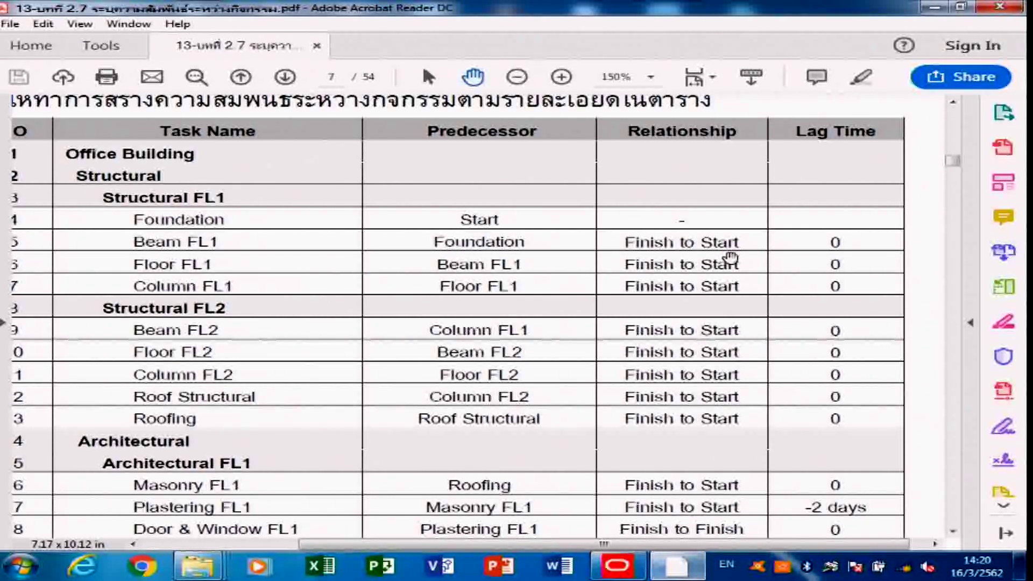
# Step: Return to Primavera P6, assign Beam FL1 as the predecessor of Floor FL1 as listed in the PDF table, and close the assignment window
pyautogui.click(617, 565)
pyautogui.click(224, 225)
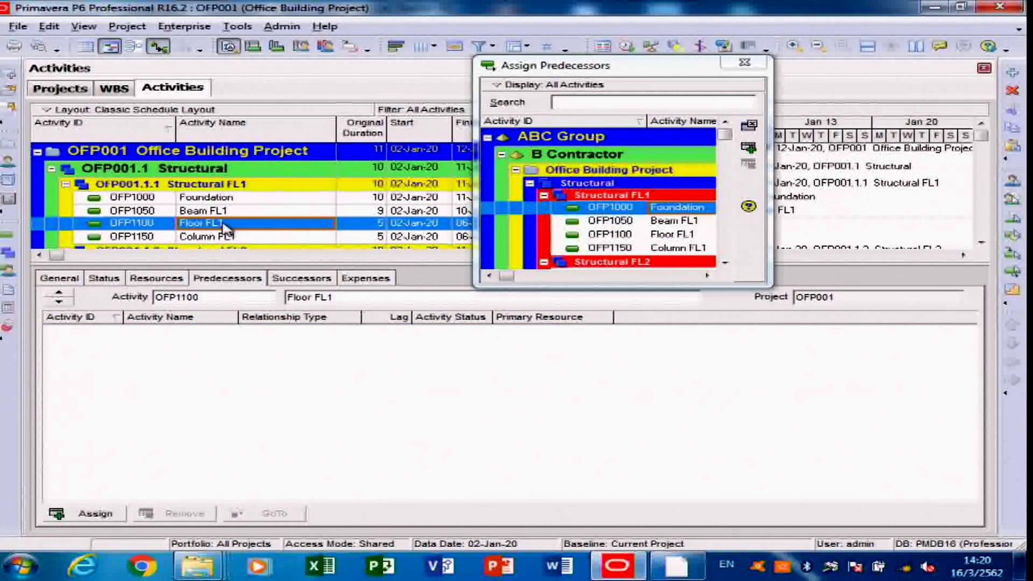
pyautogui.click(678, 565)
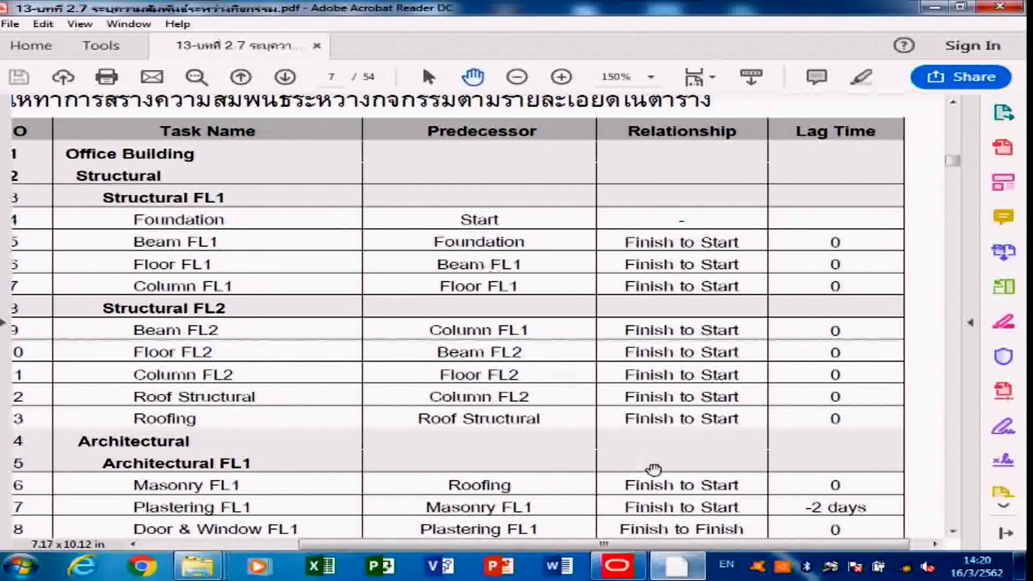
pyautogui.click(617, 565)
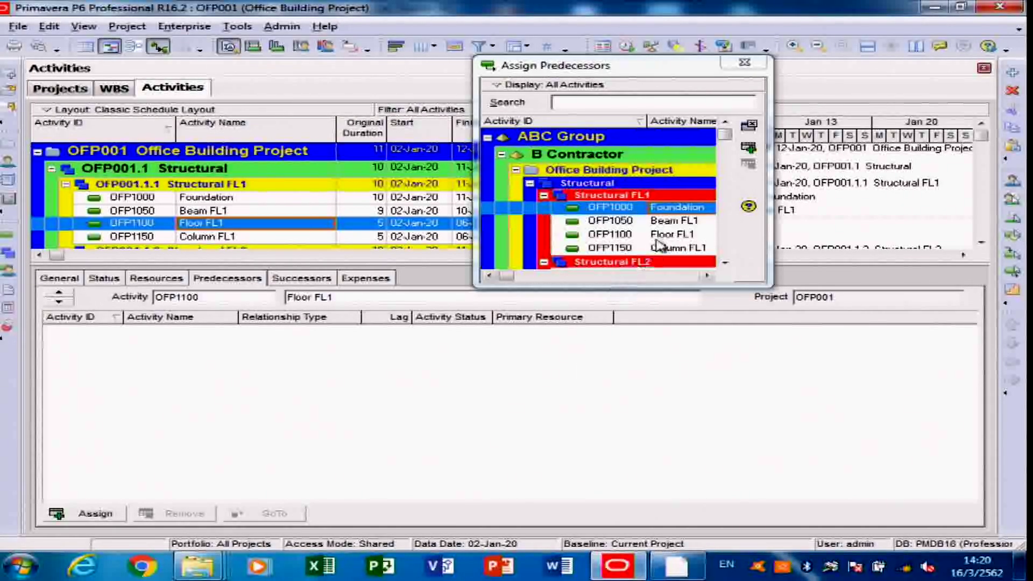
pyautogui.click(667, 221)
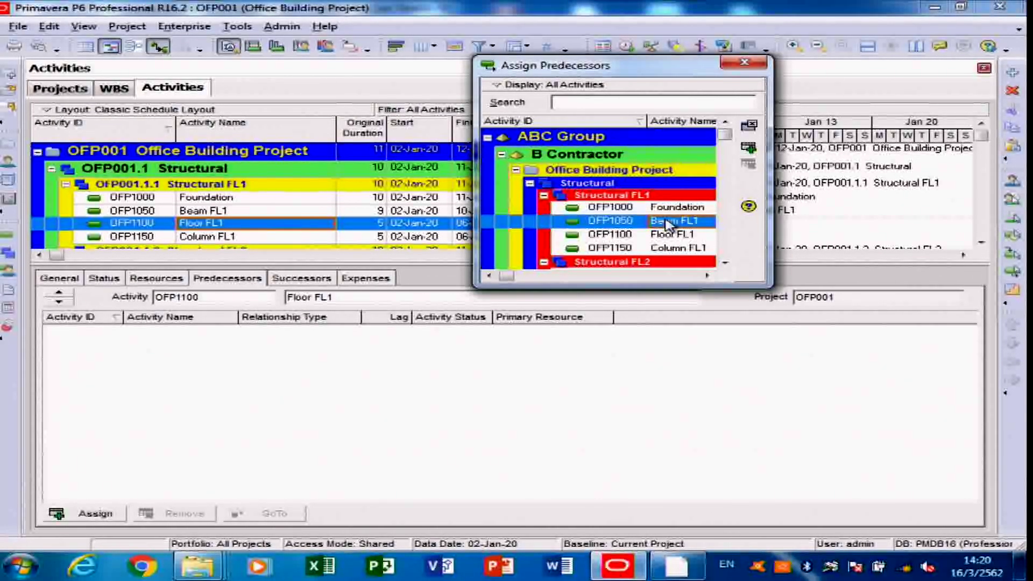
pyautogui.click(749, 147)
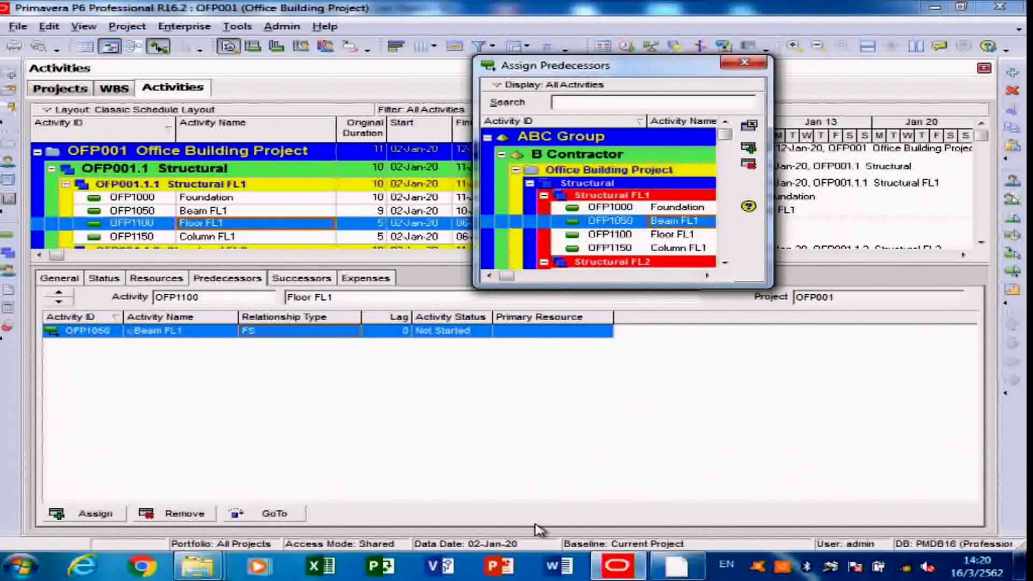
pyautogui.click(746, 63)
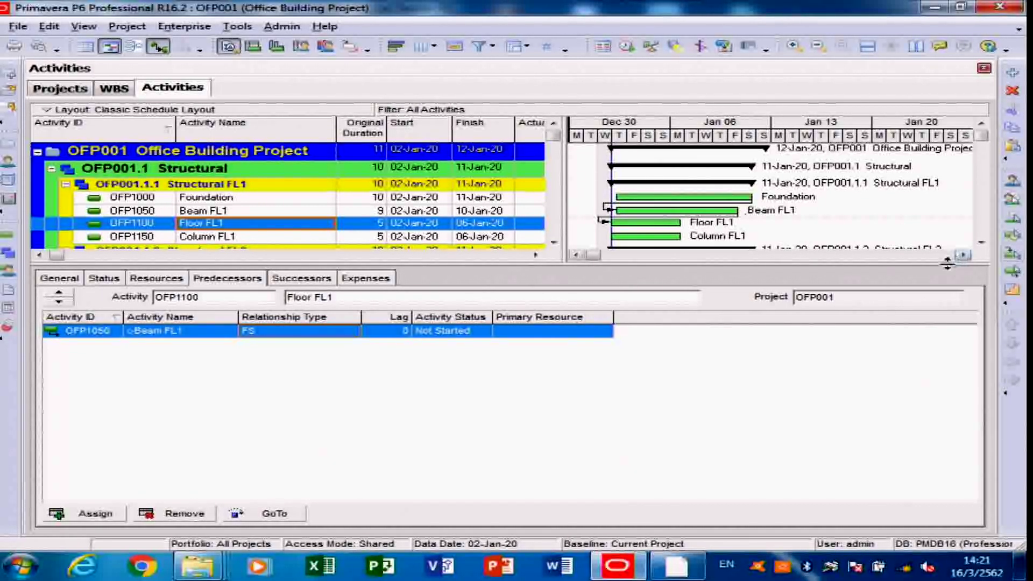
# Step: Enlarge the activity table area and assign Floor FL1 as the predecessor of Column FL1
pyautogui.moveTo(947, 265); pyautogui.dragTo(947, 295)
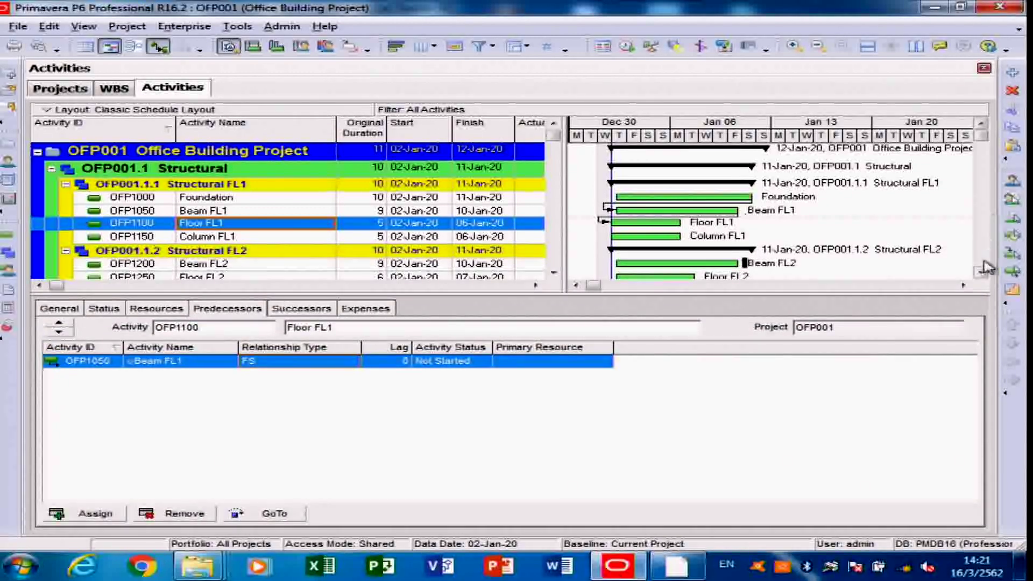
pyautogui.click(981, 274)
pyautogui.click(980, 274)
pyautogui.click(981, 273)
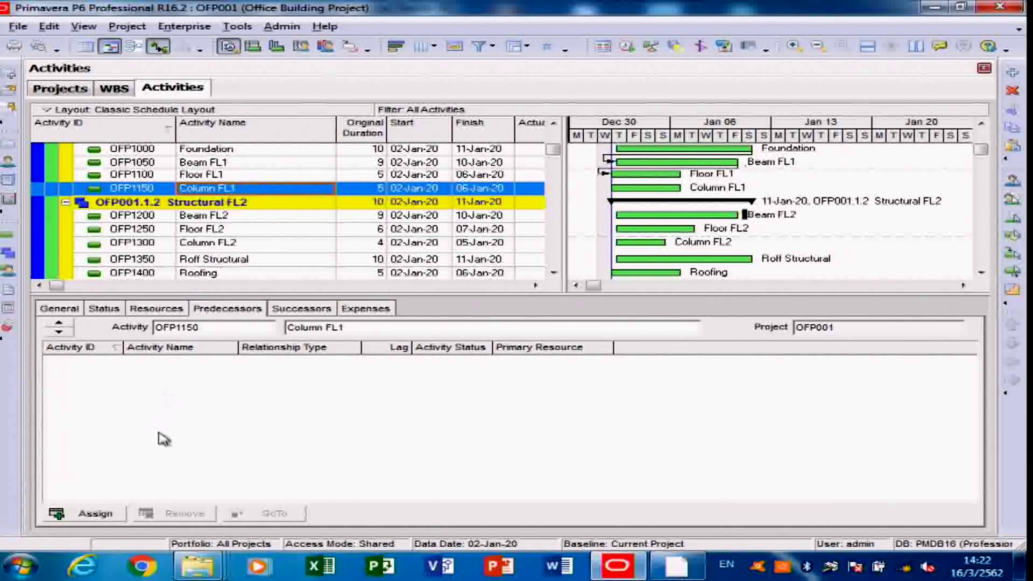
pyautogui.click(96, 513)
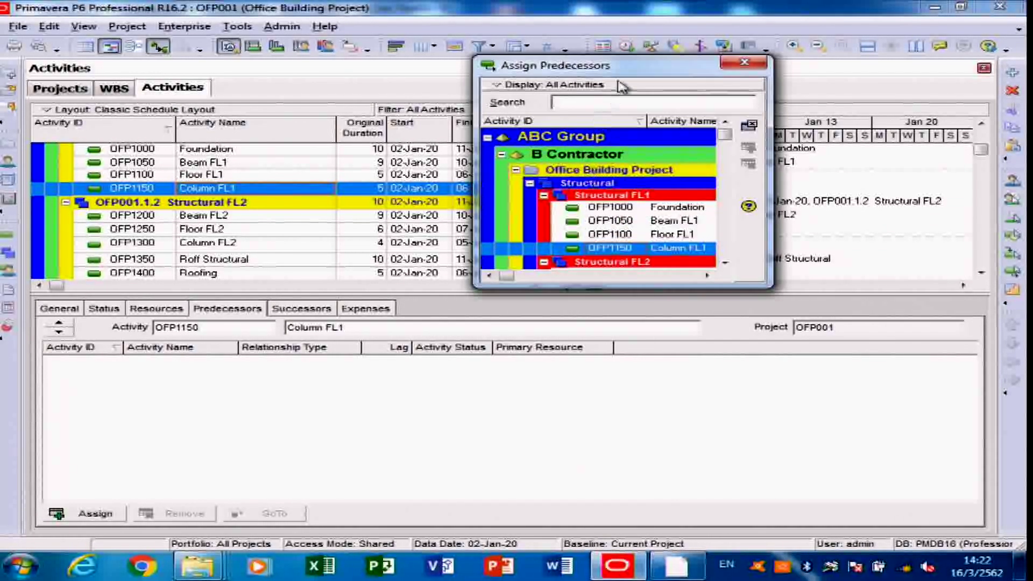
pyautogui.moveTo(623, 68); pyautogui.dragTo(651, 24)
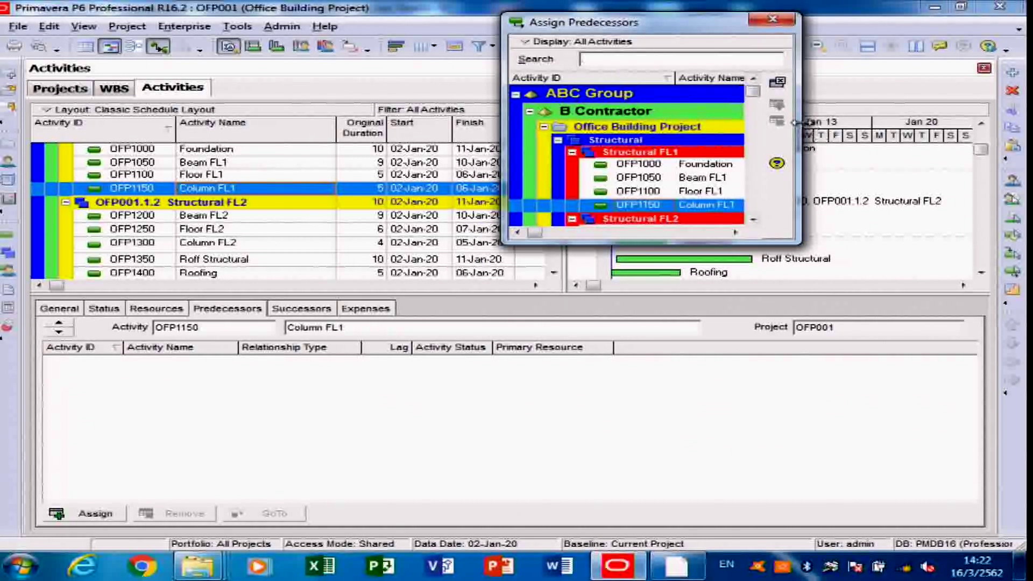
pyautogui.moveTo(800, 124); pyautogui.dragTo(871, 122)
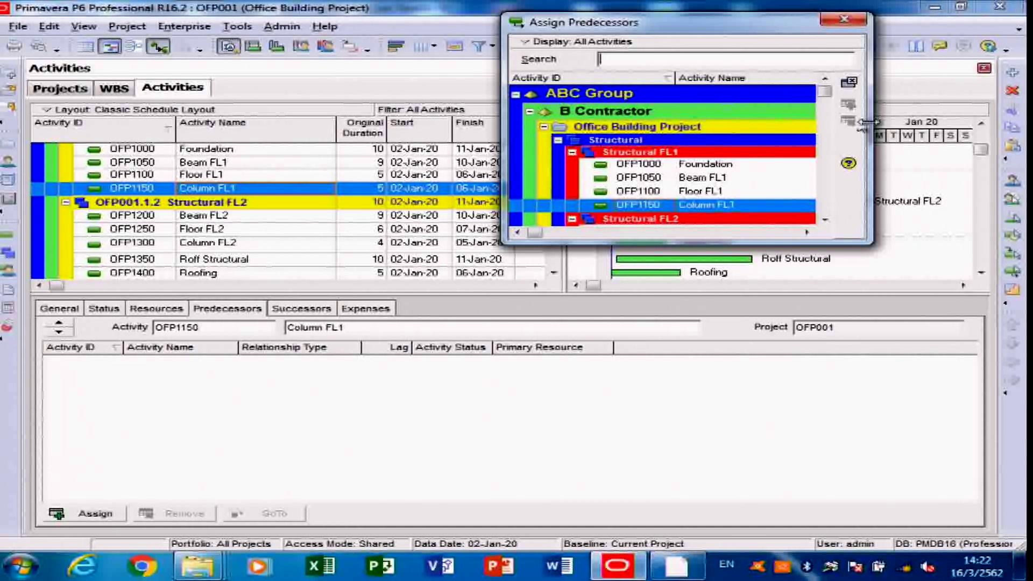
pyautogui.click(711, 192)
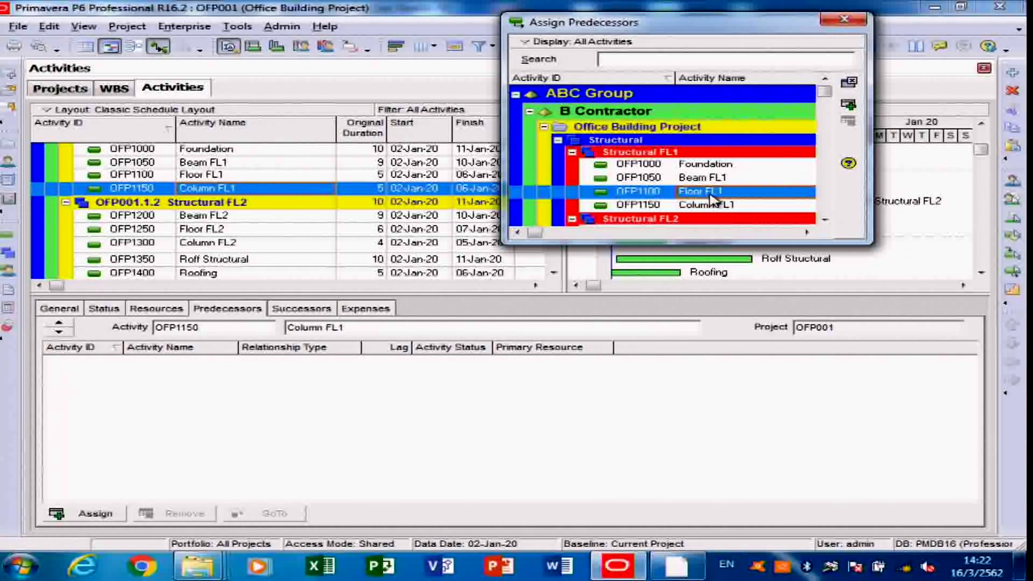
pyautogui.click(848, 107)
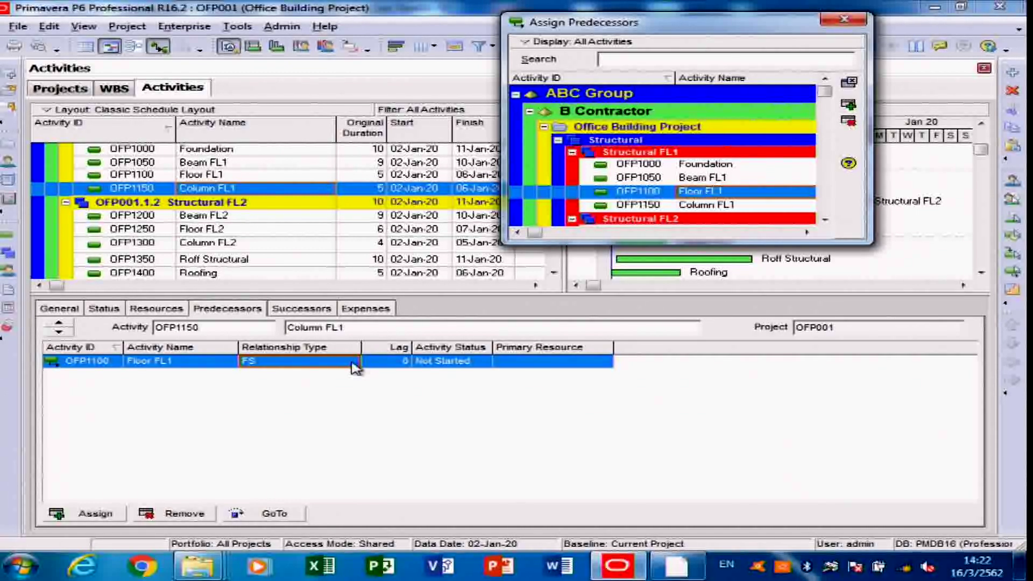
# Step: Assign Column FL1 as the predecessor of Beam FL2, and Beam FL2 as the predecessor of Floor FL2
pyautogui.click(253, 221)
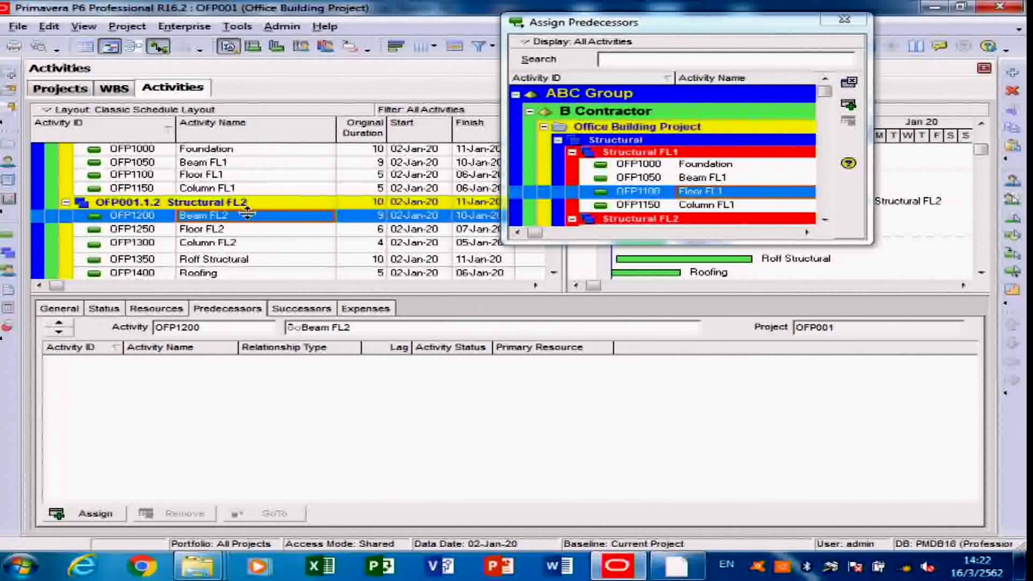
pyautogui.click(718, 205)
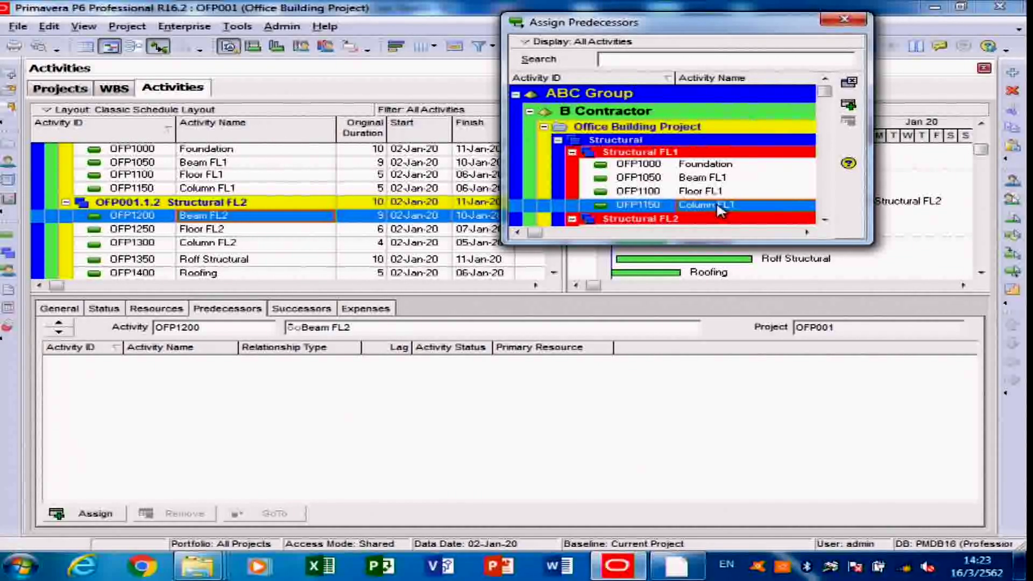
pyautogui.click(849, 105)
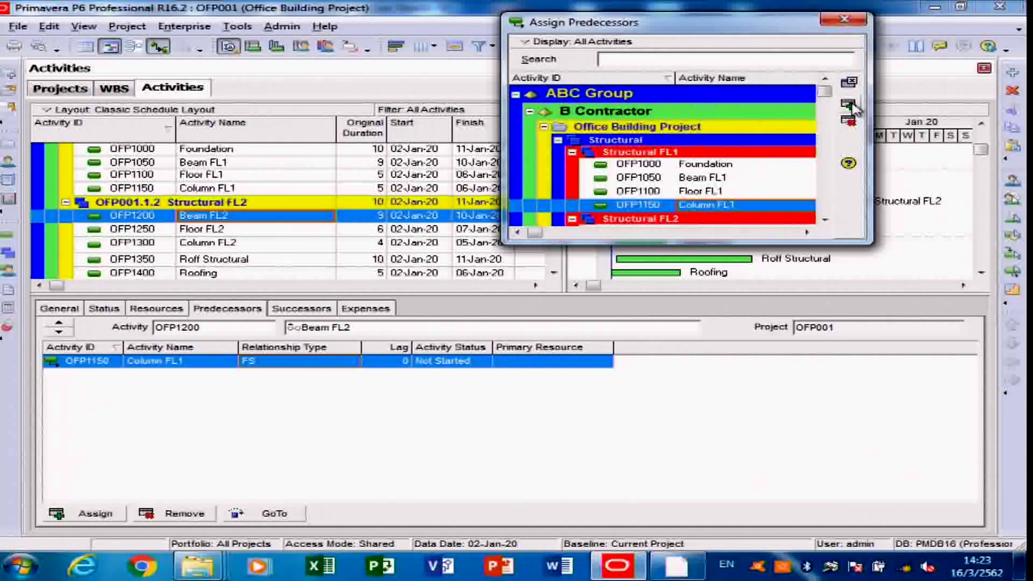
pyautogui.click(214, 231)
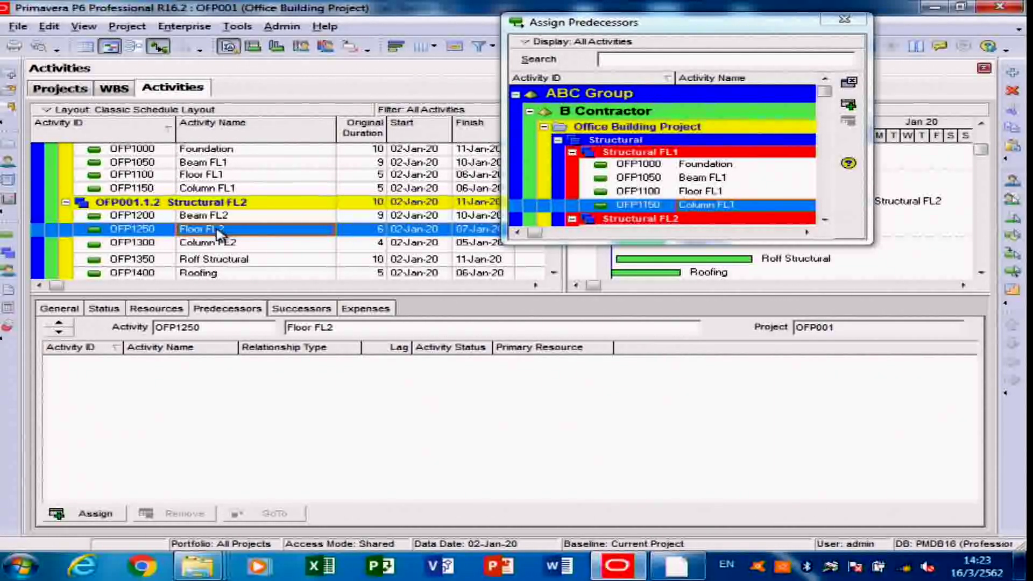
pyautogui.click(824, 221)
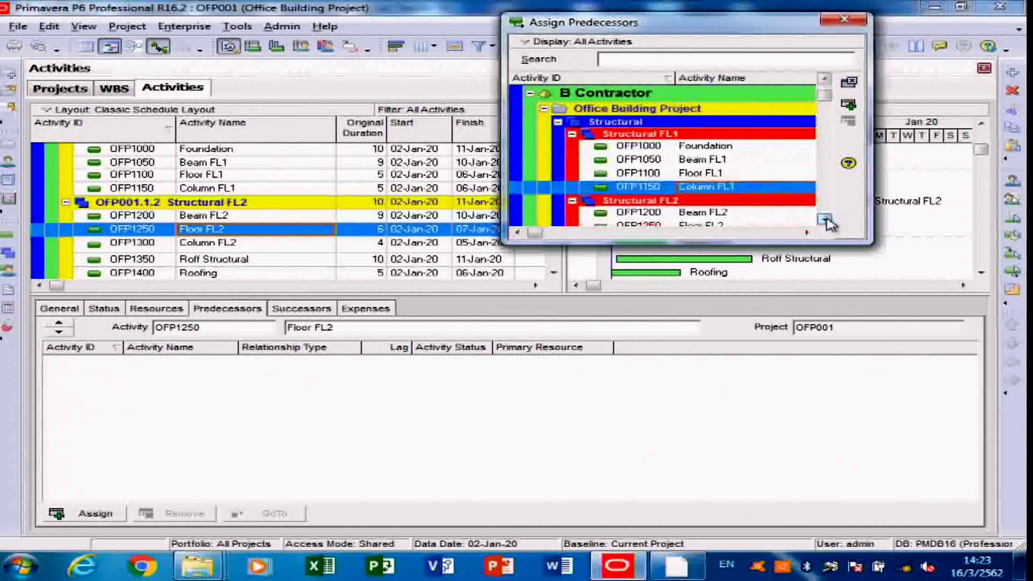
pyautogui.click(825, 220)
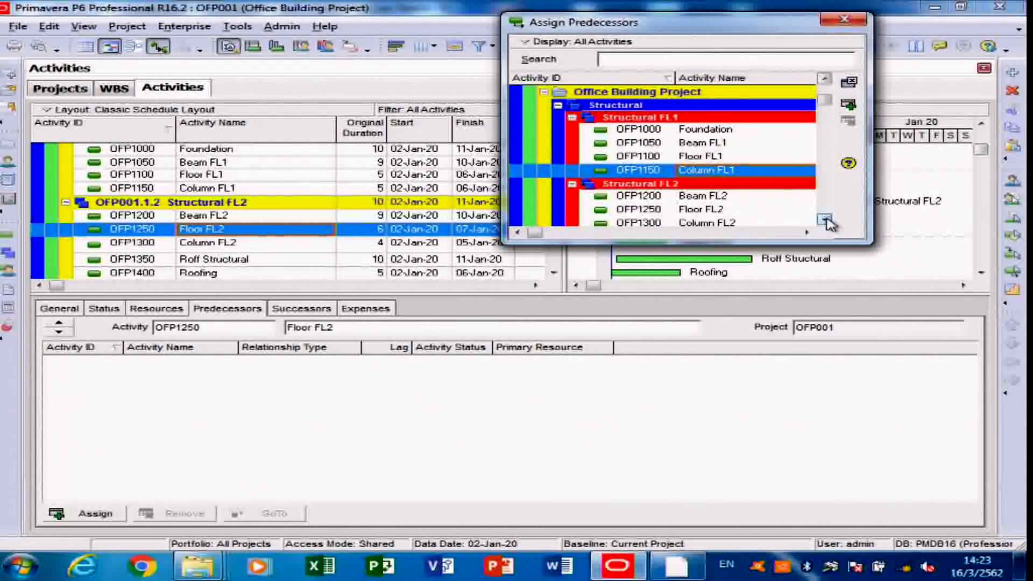
pyautogui.click(716, 198)
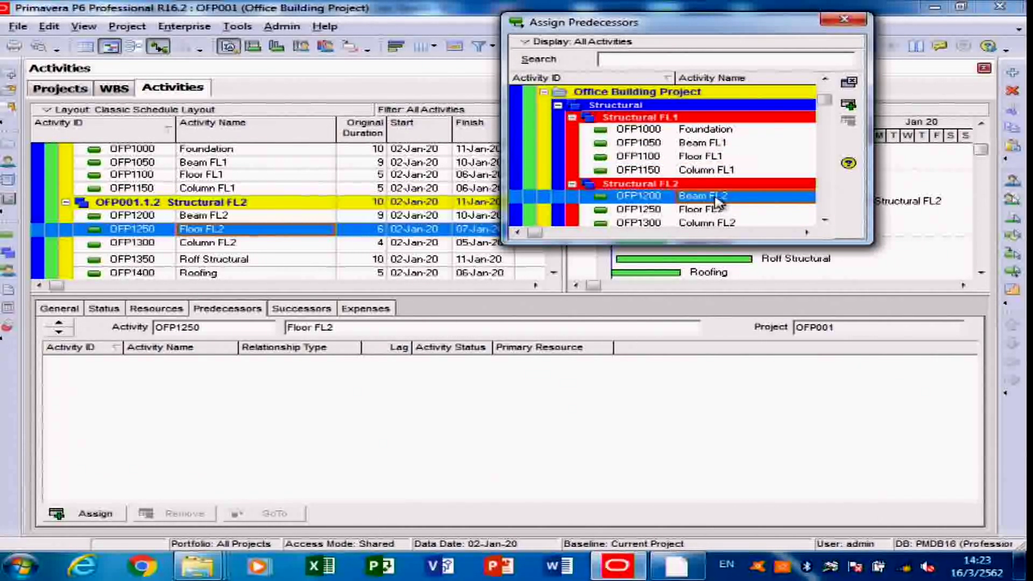
pyautogui.click(847, 106)
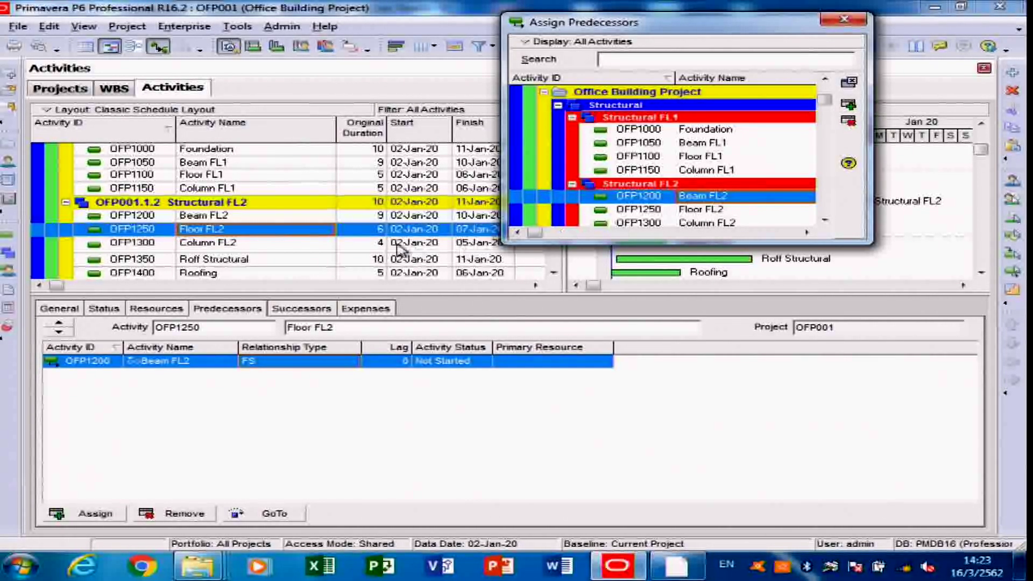
# Step: Assign Floor FL2 as the predecessor of Column FL2, and Column FL2 as the predecessor of Roff Structural
pyautogui.click(269, 243)
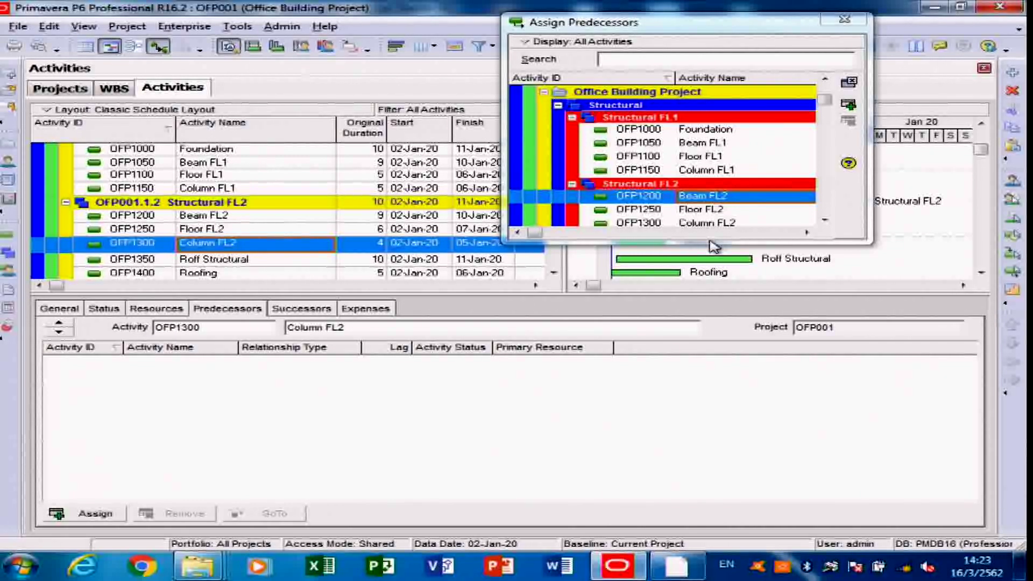
pyautogui.click(702, 212)
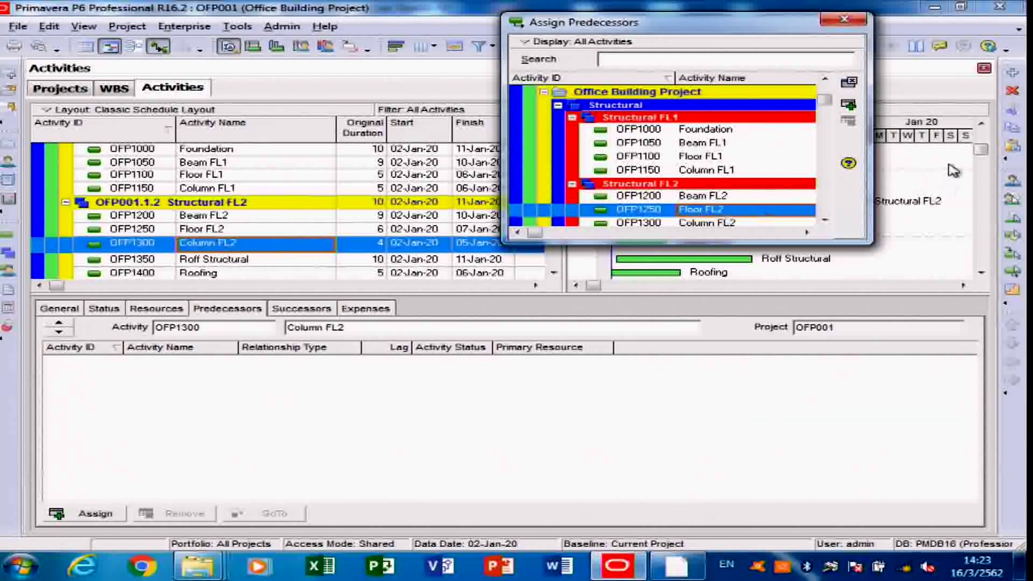
pyautogui.click(849, 105)
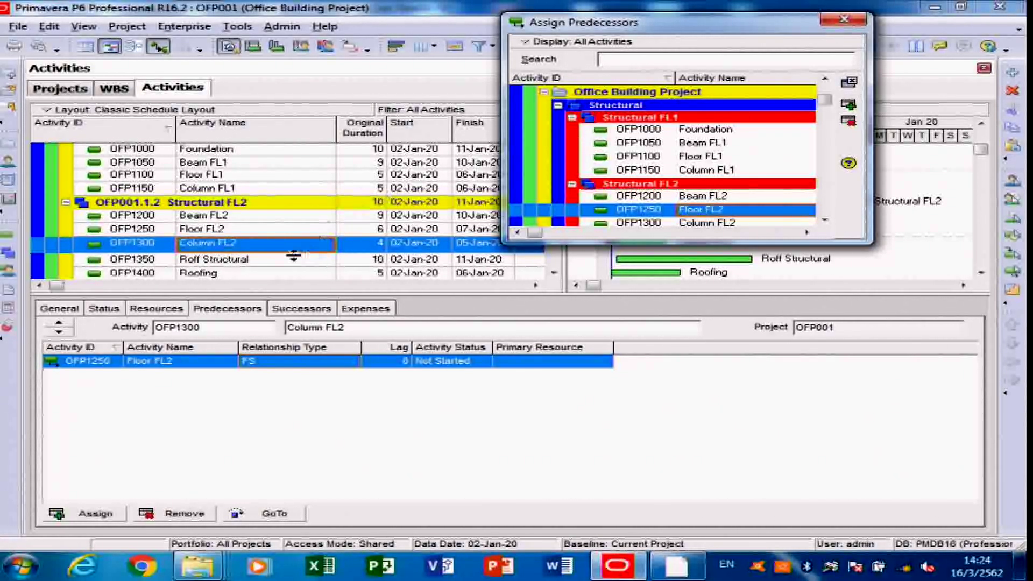
pyautogui.click(226, 262)
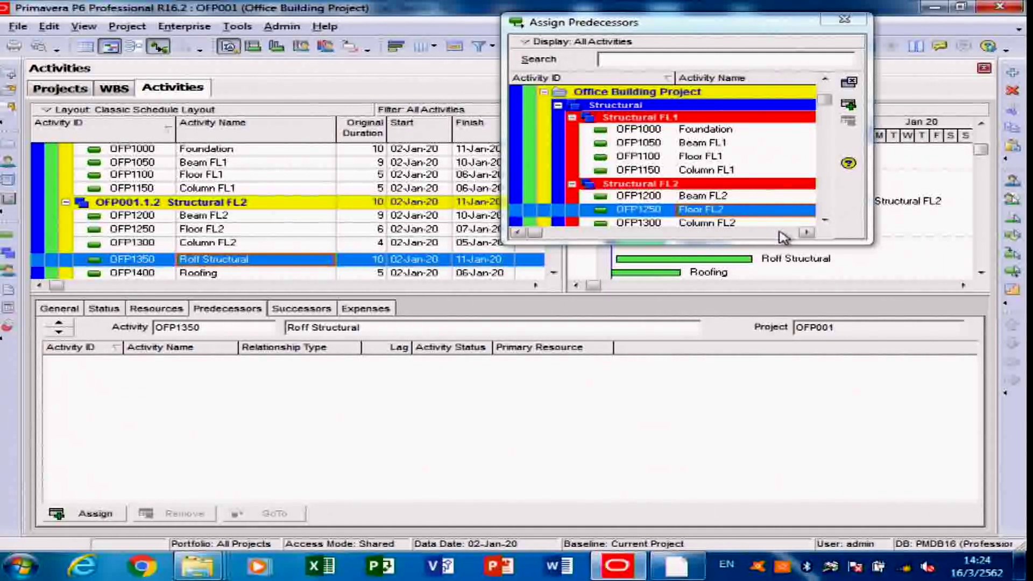
pyautogui.click(825, 220)
pyautogui.click(824, 219)
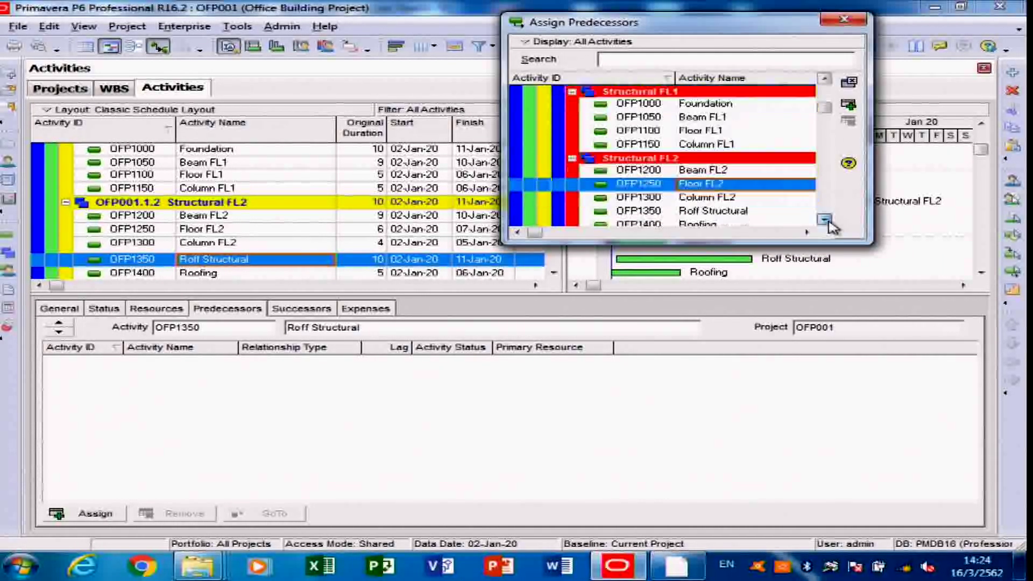
pyautogui.click(724, 199)
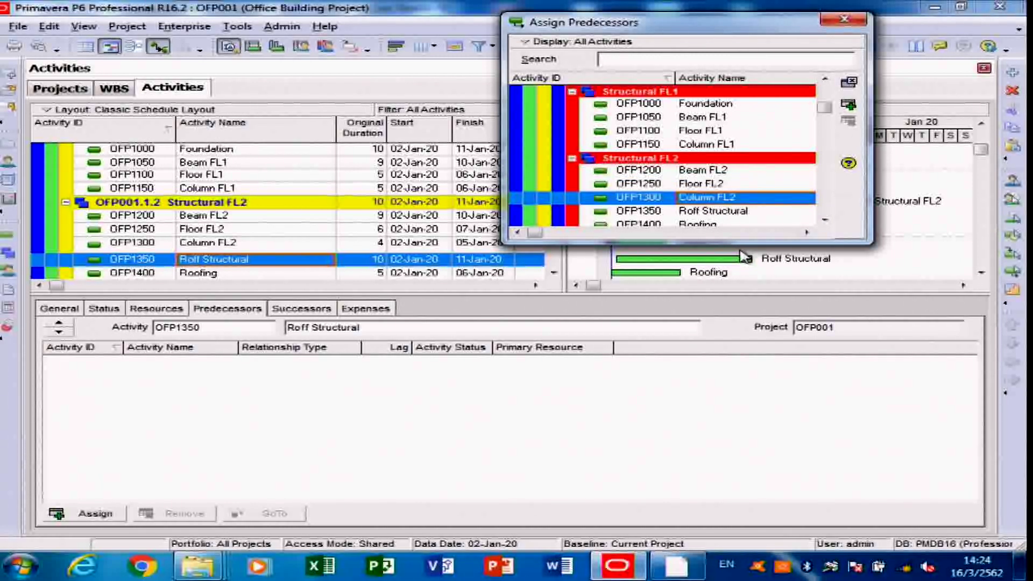
pyautogui.click(849, 104)
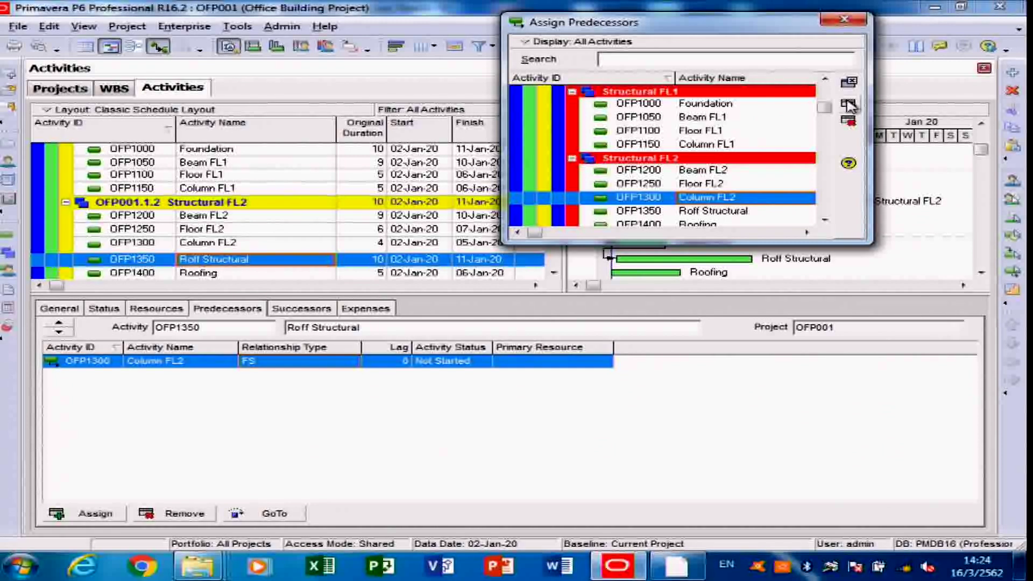
# Step: Assign Roff Structural as the predecessor of Roofing, and Roofing as the predecessor of Masonry FL1
pyautogui.click(237, 273)
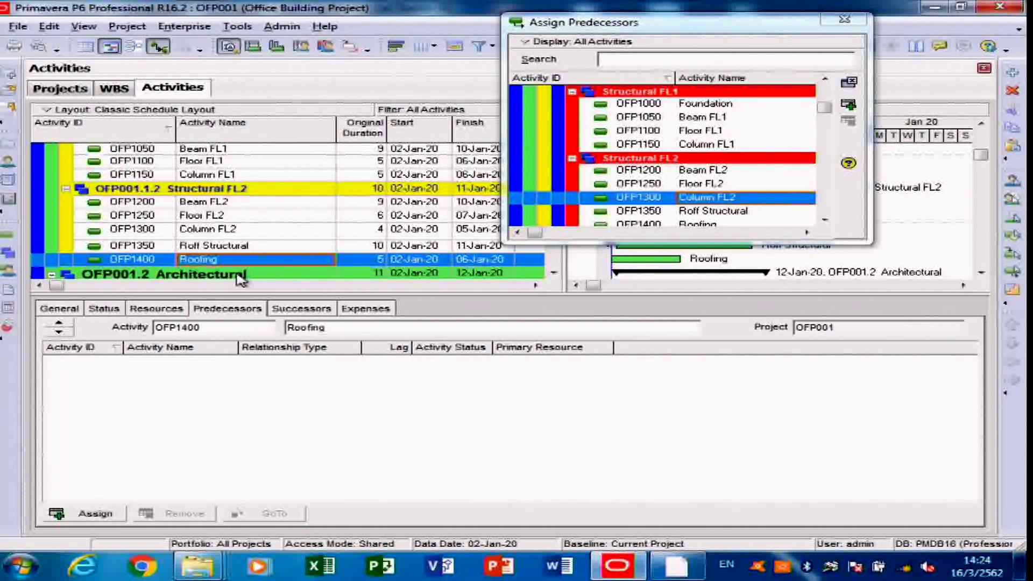
pyautogui.click(738, 212)
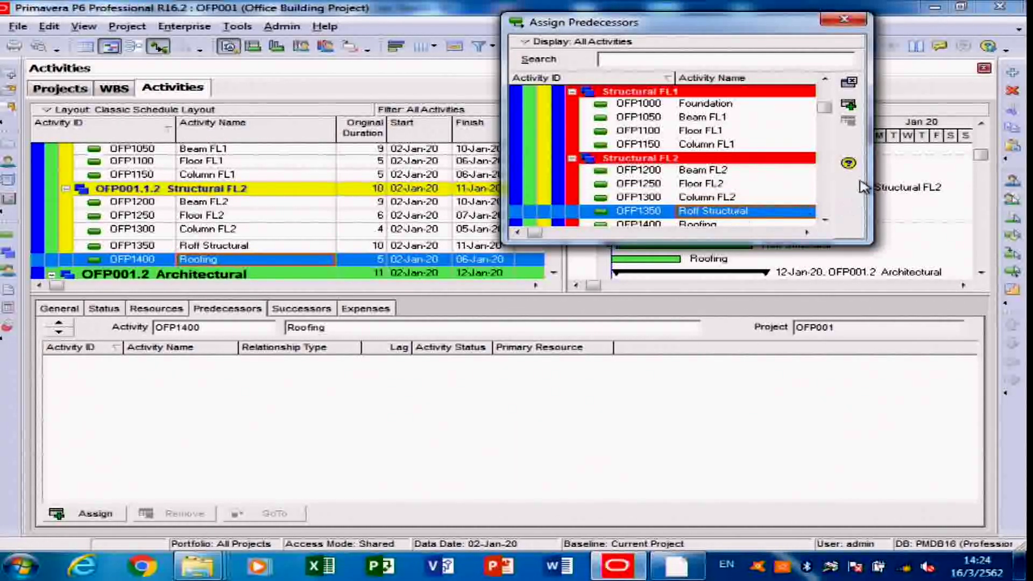
pyautogui.click(850, 105)
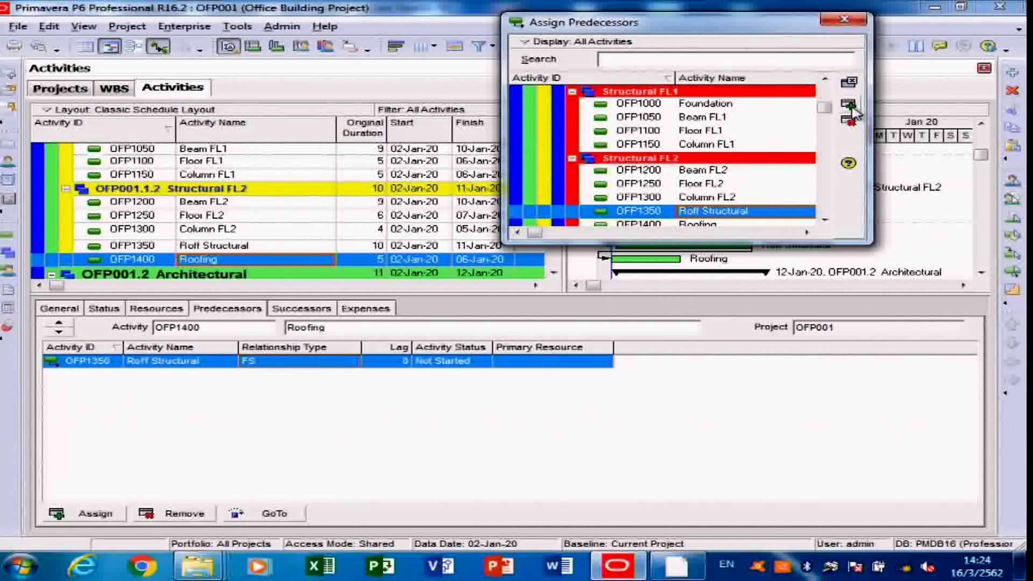
pyautogui.click(983, 273)
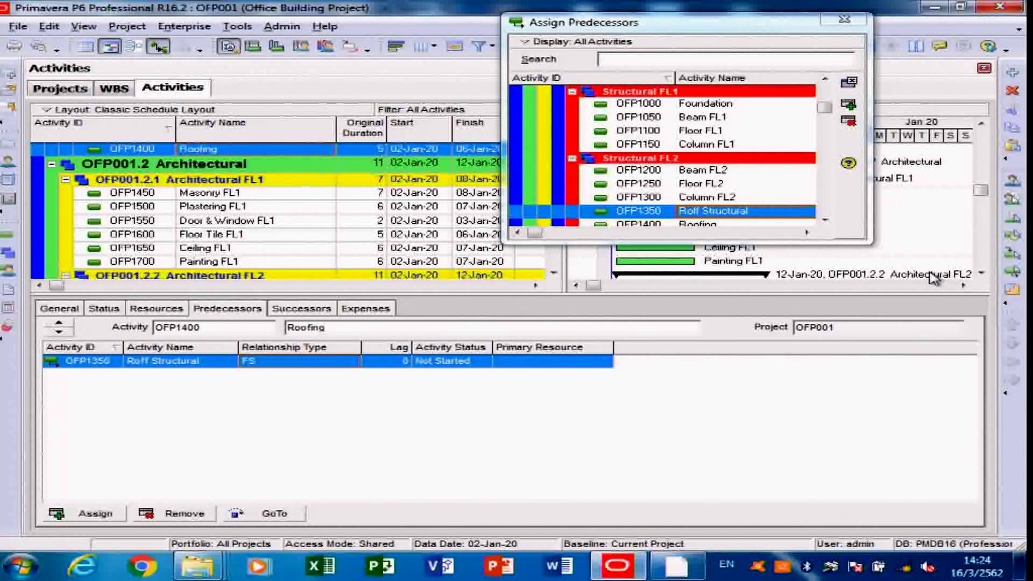
pyautogui.click(291, 194)
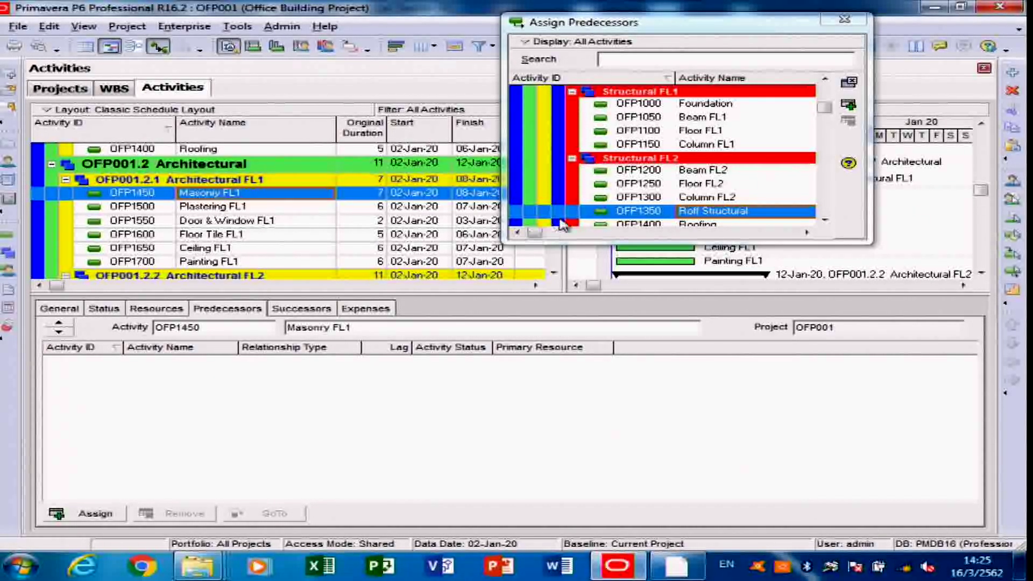
pyautogui.click(825, 220)
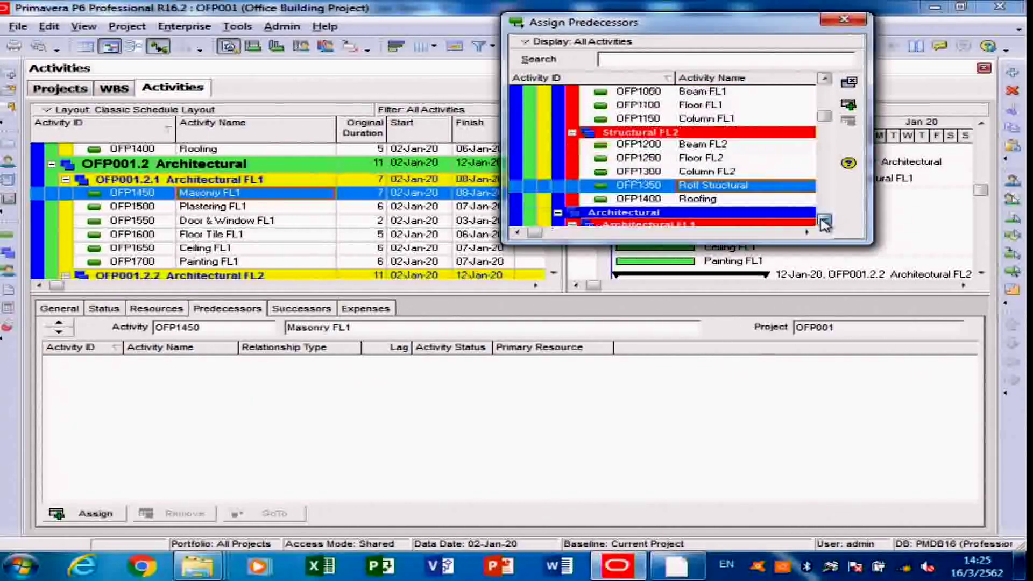
pyautogui.click(699, 200)
pyautogui.click(848, 104)
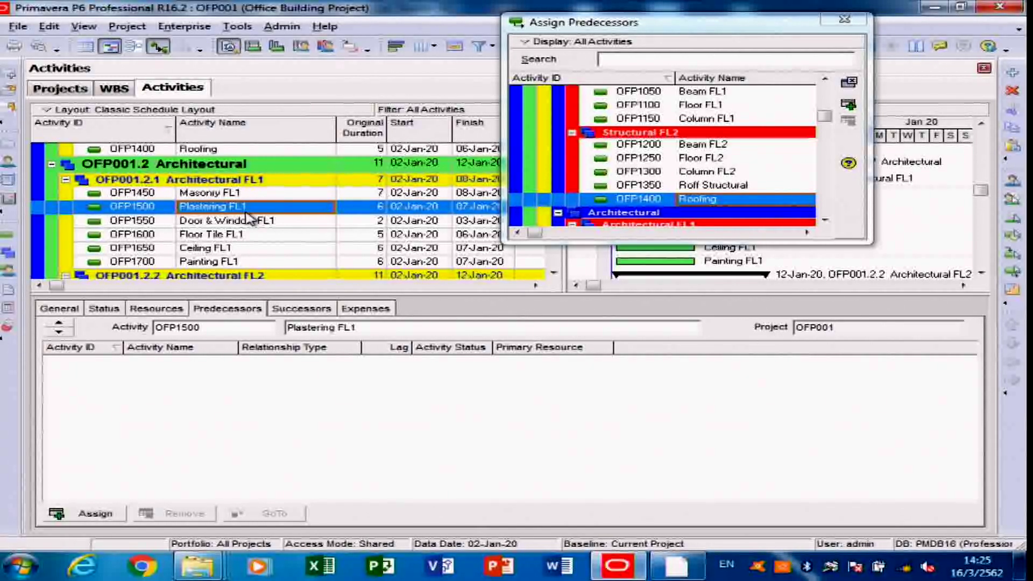
# Step: Assign Masonry FL1 from the Architectural FL1 group as the predecessor of Plastering FL1
pyautogui.scroll(-2, 825, 220)
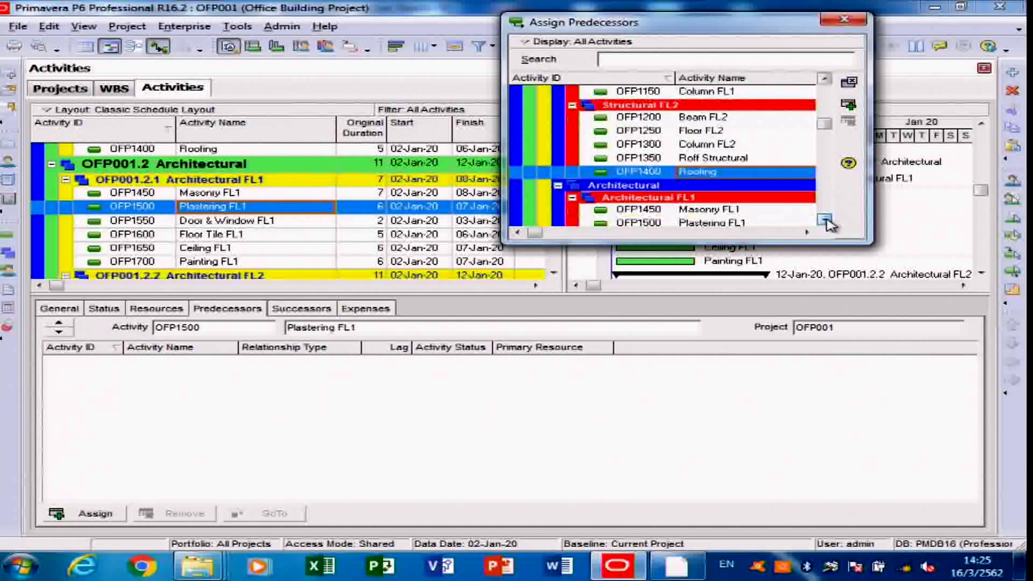
pyautogui.click(721, 185)
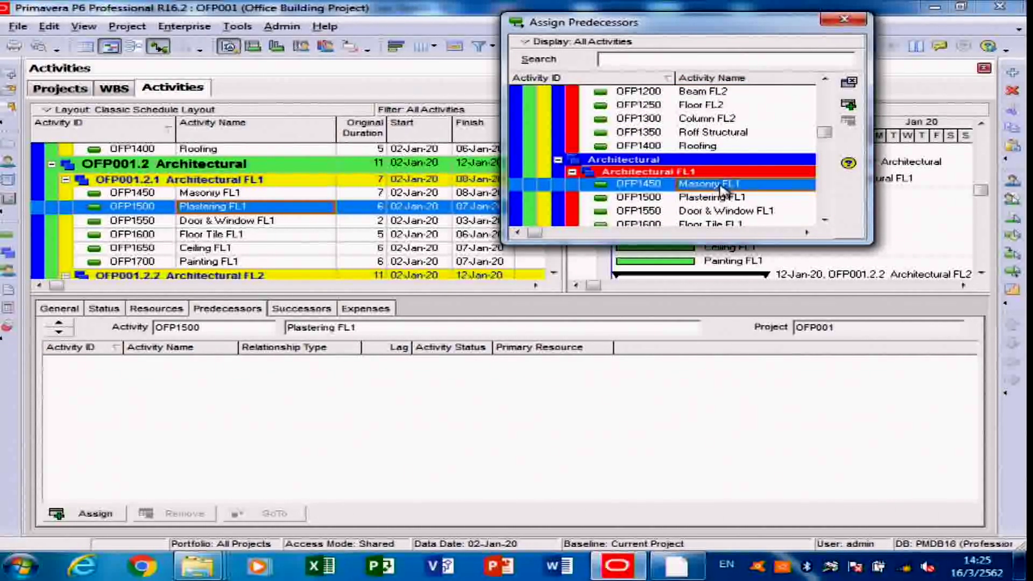
pyautogui.click(849, 105)
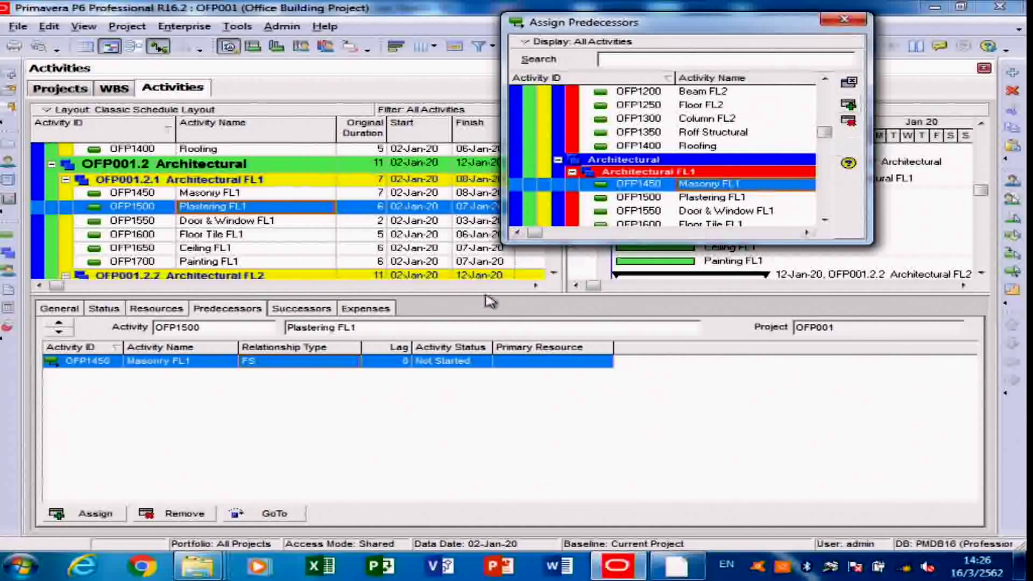
# Step: Set the lag of Plastering FL1's relationship with its Masonry FL1 predecessor to 2
pyautogui.click(397, 362)
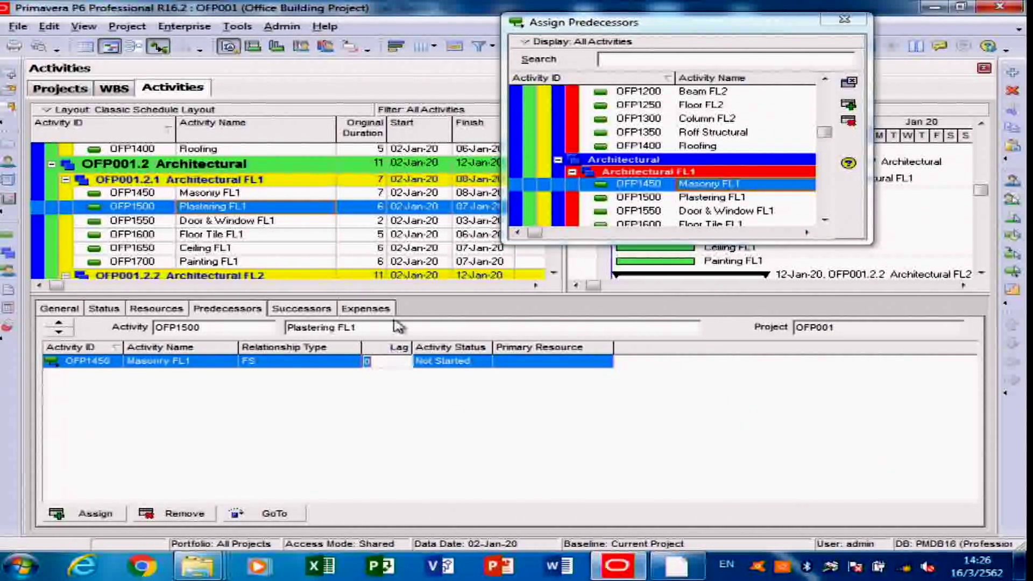
pyautogui.write('2')
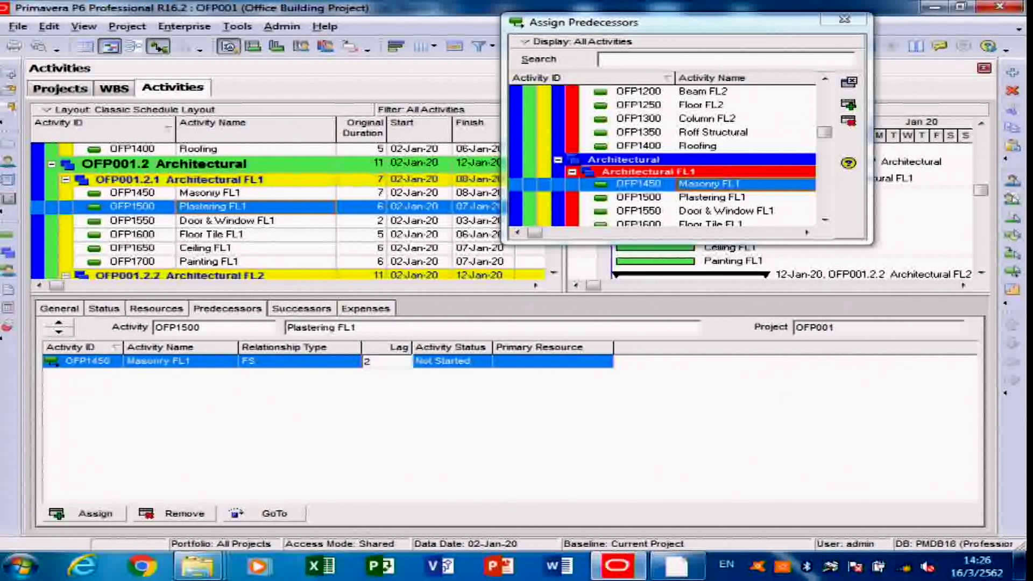
pyautogui.click(314, 365)
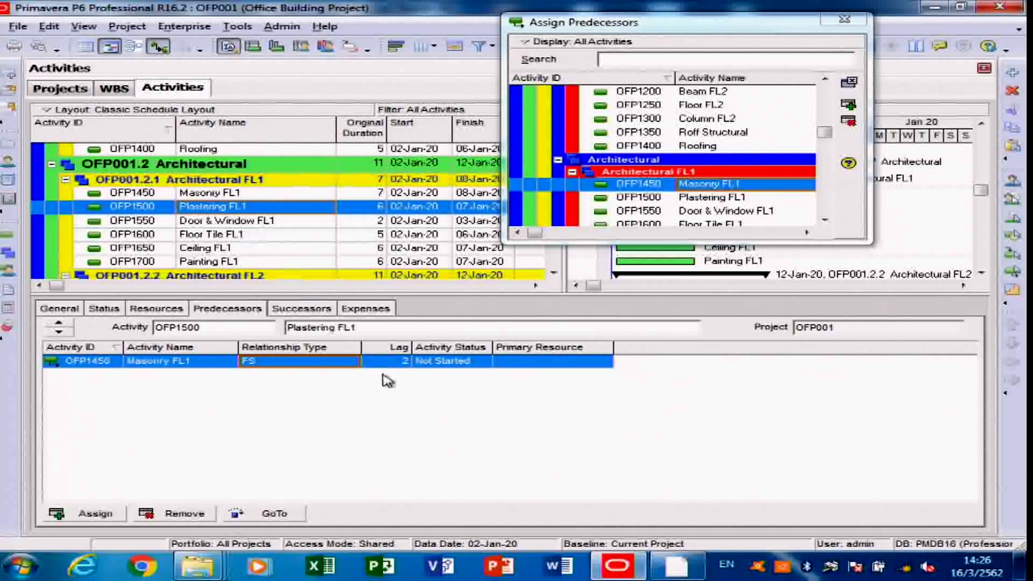
# Step: Change the lag of Plastering FL1's Masonry FL1 predecessor to -2
pyautogui.click(403, 364)
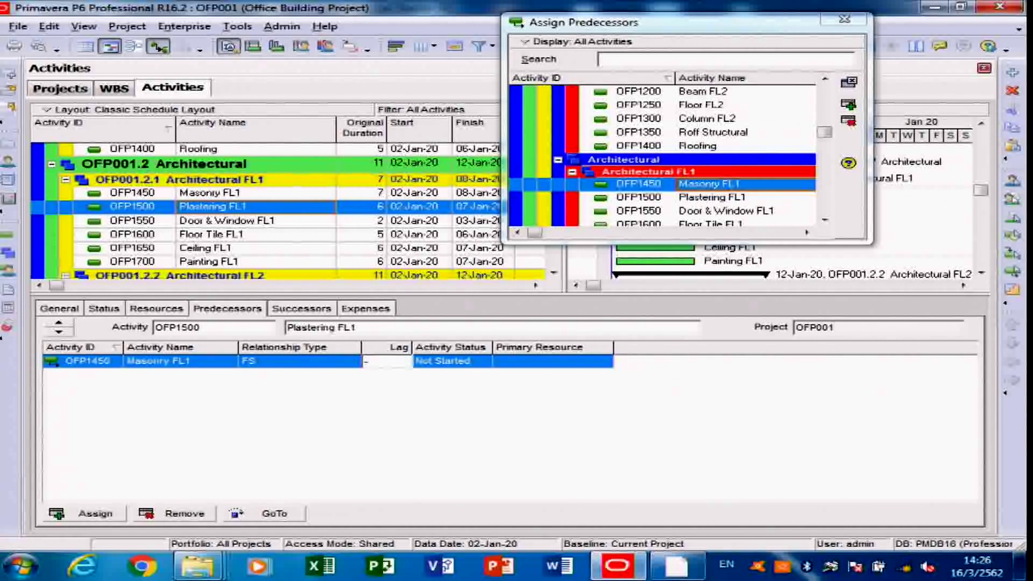
pyautogui.press('Return')
pyautogui.write('-2')
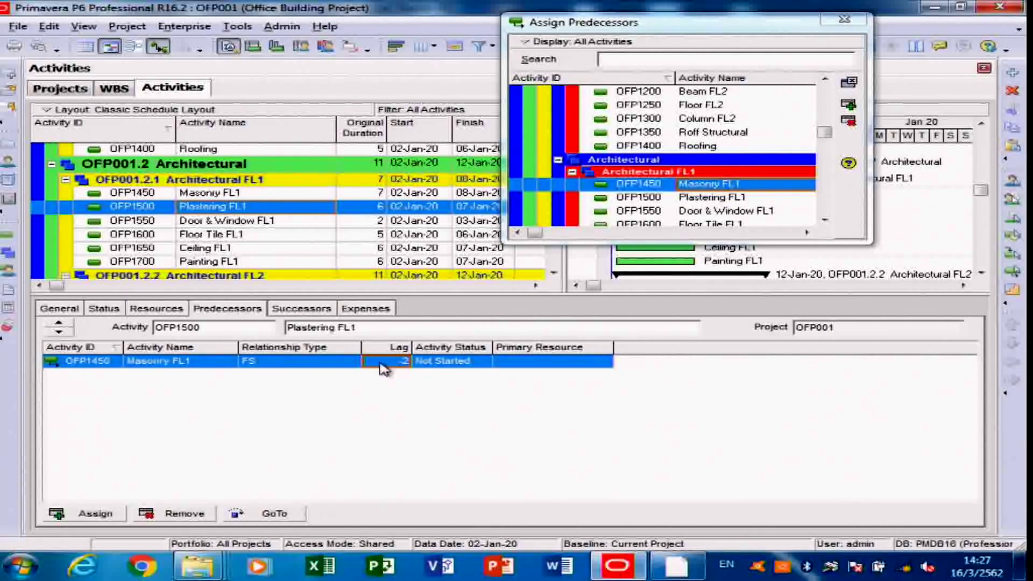
# Step: Assign Plastering FL1 as the predecessor of both Door & Window FL1 and Floor Tile FL1
pyautogui.click(252, 228)
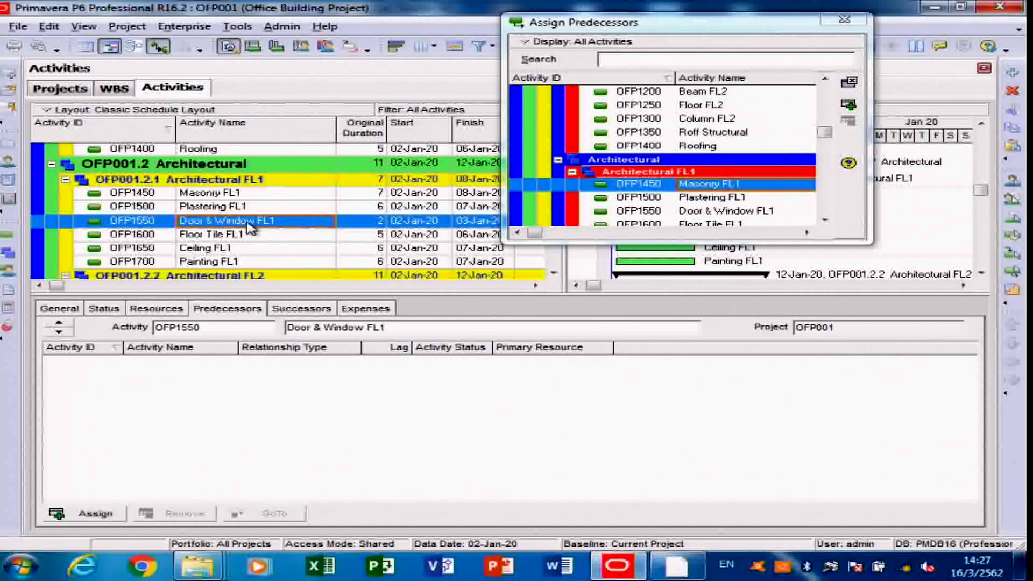
pyautogui.click(718, 198)
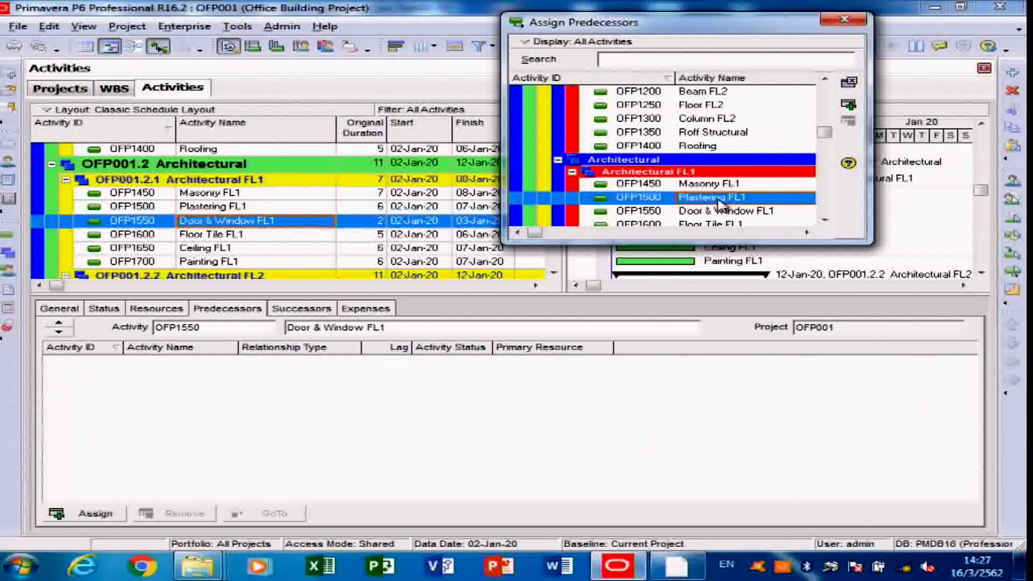
pyautogui.click(849, 105)
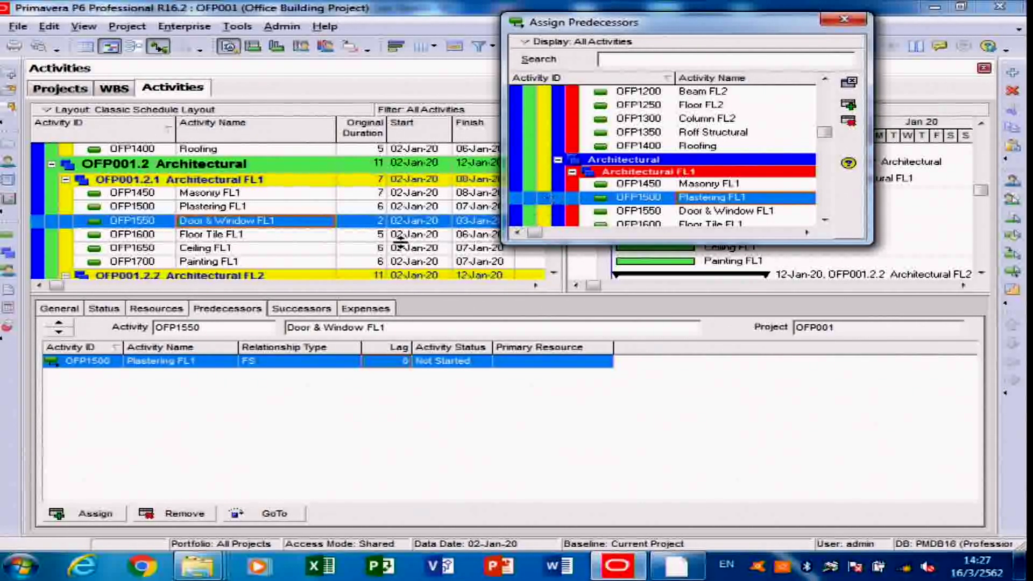
pyautogui.click(237, 235)
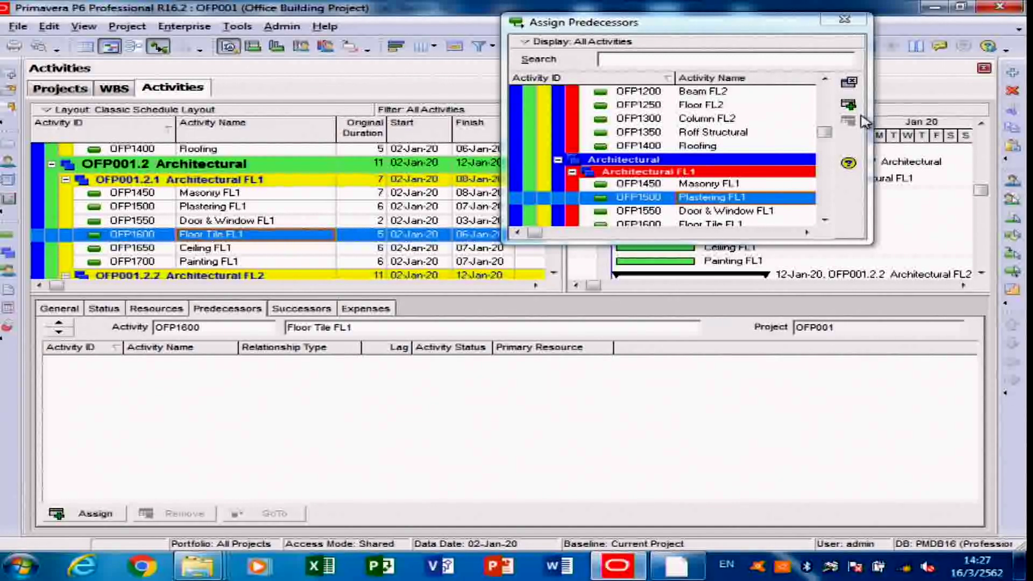
pyautogui.click(849, 105)
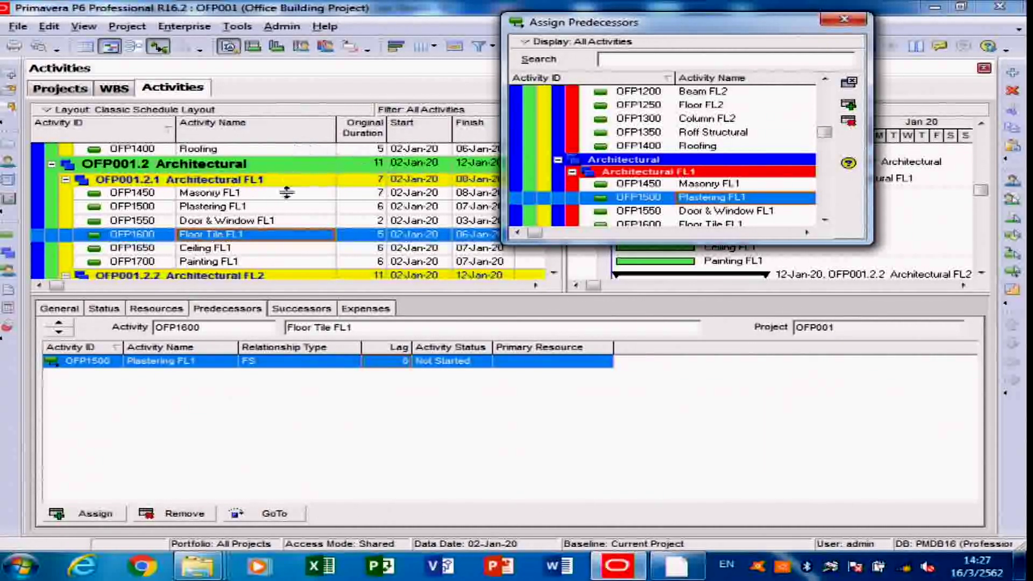
# Step: Change the relationship type between Door & Window FL1 and its Plastering FL1 predecessor to FF
pyautogui.click(269, 221)
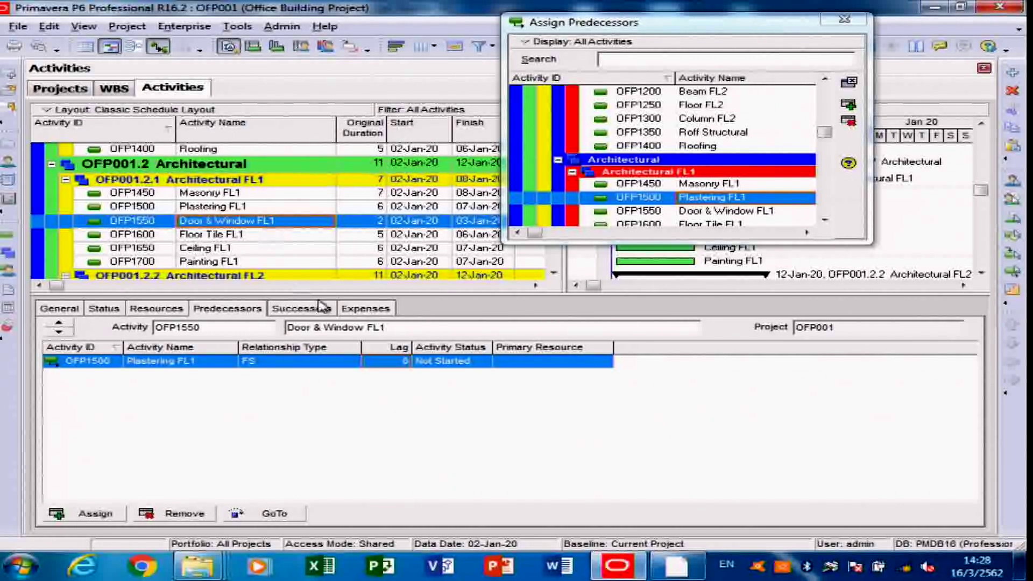
pyautogui.click(343, 365)
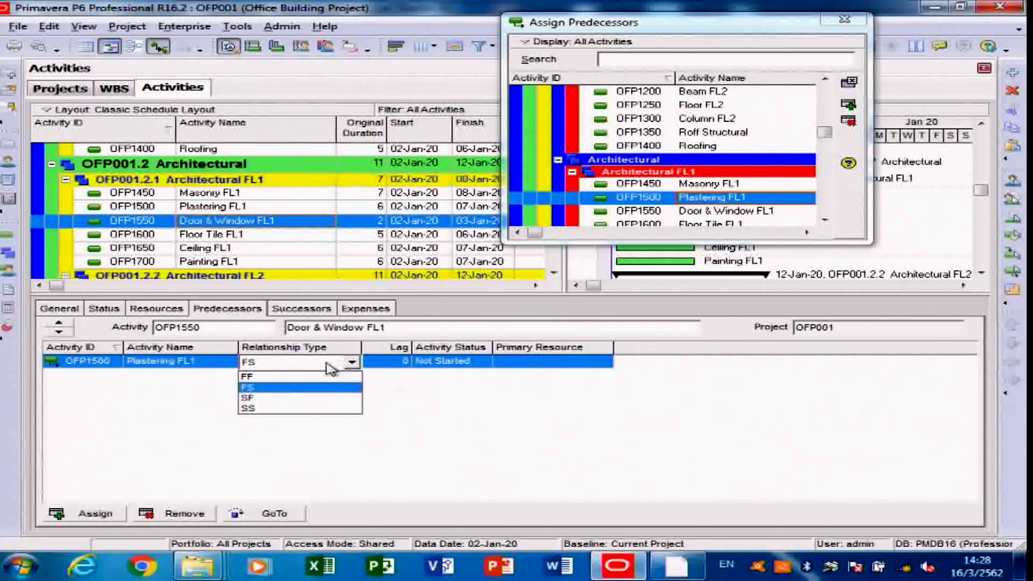
pyautogui.click(297, 377)
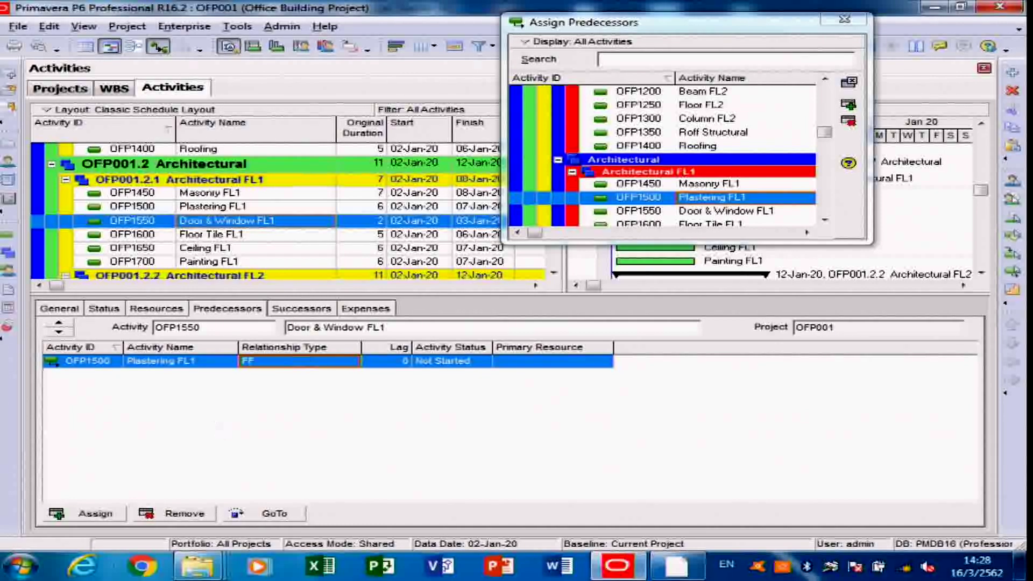
# Step: Check the relationship types and lags of Door & Window FL1 and Floor Tile FL1 against the PDF table in Acrobat Reader
pyautogui.click(689, 569)
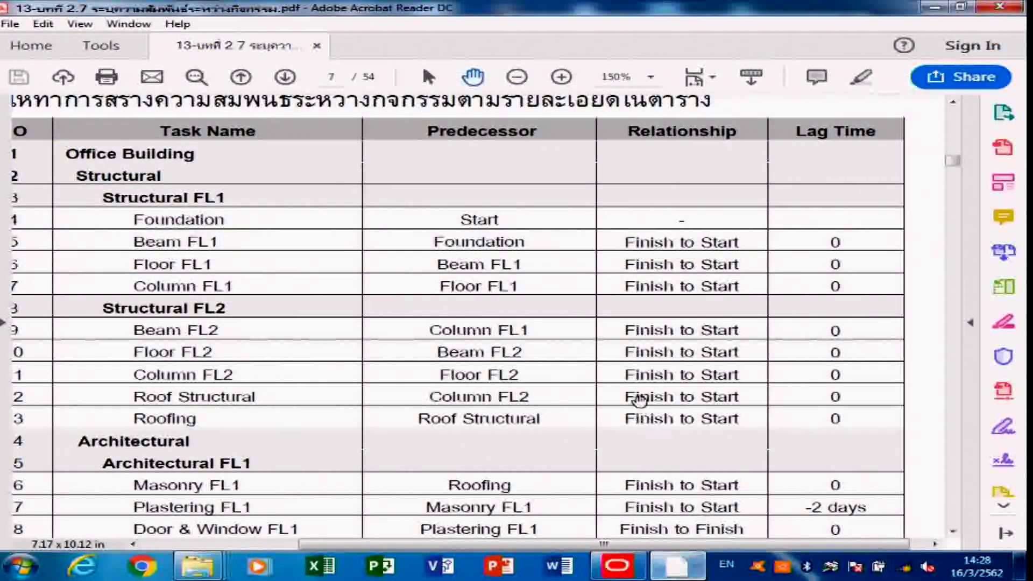
pyautogui.scroll(-5, 683, 362)
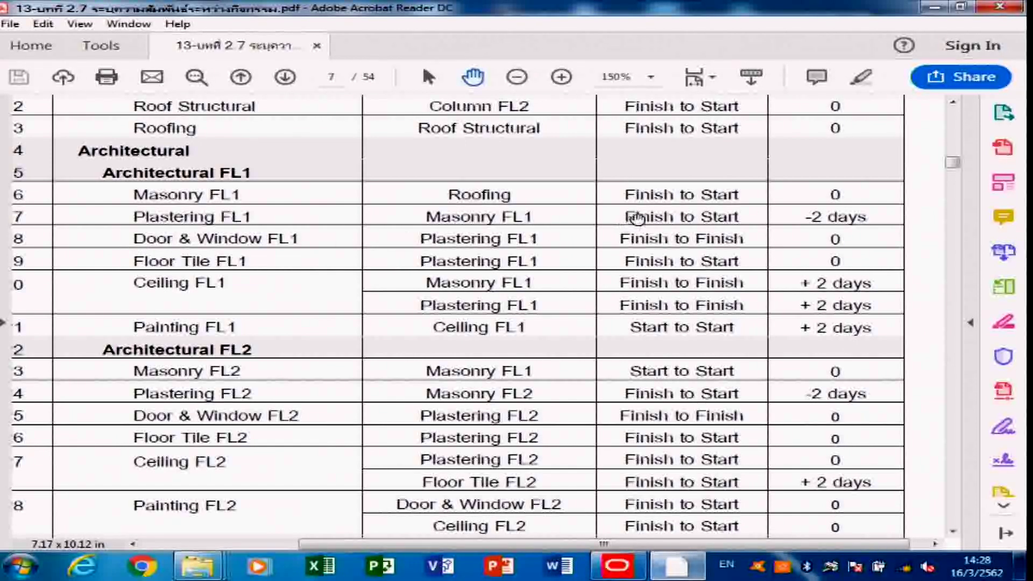
pyautogui.scroll(-1, 657, 215)
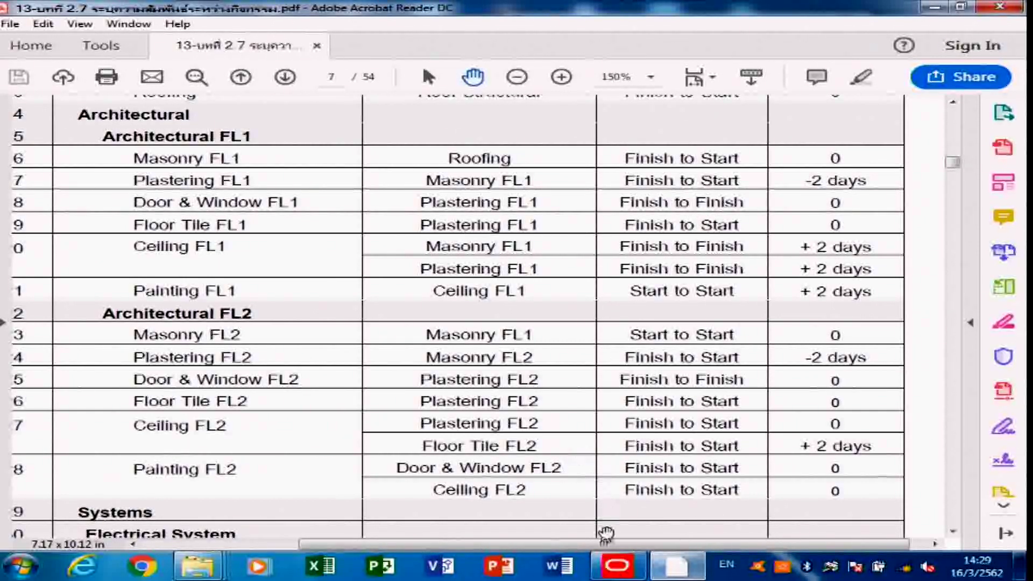
pyautogui.click(618, 565)
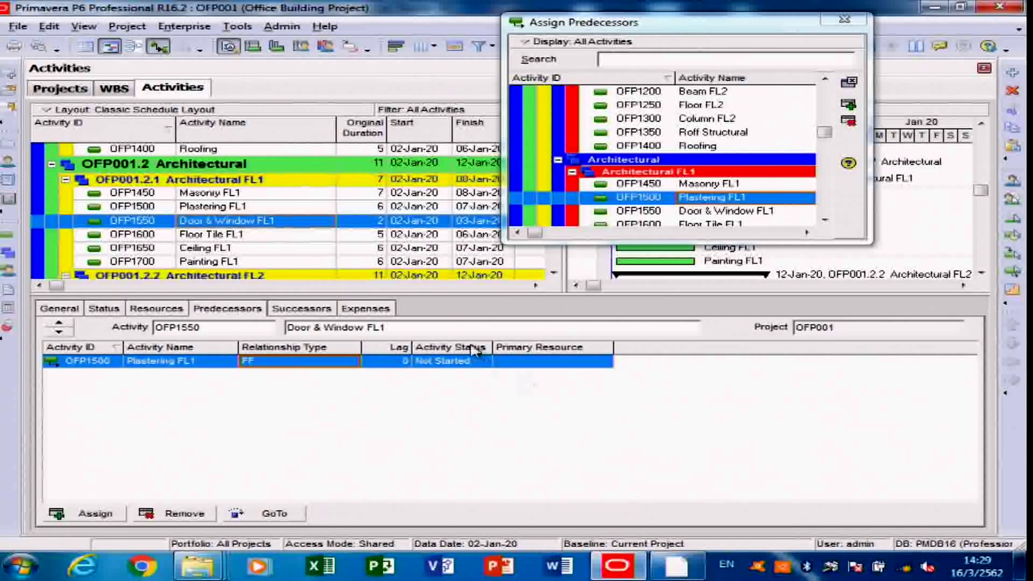
pyautogui.click(265, 235)
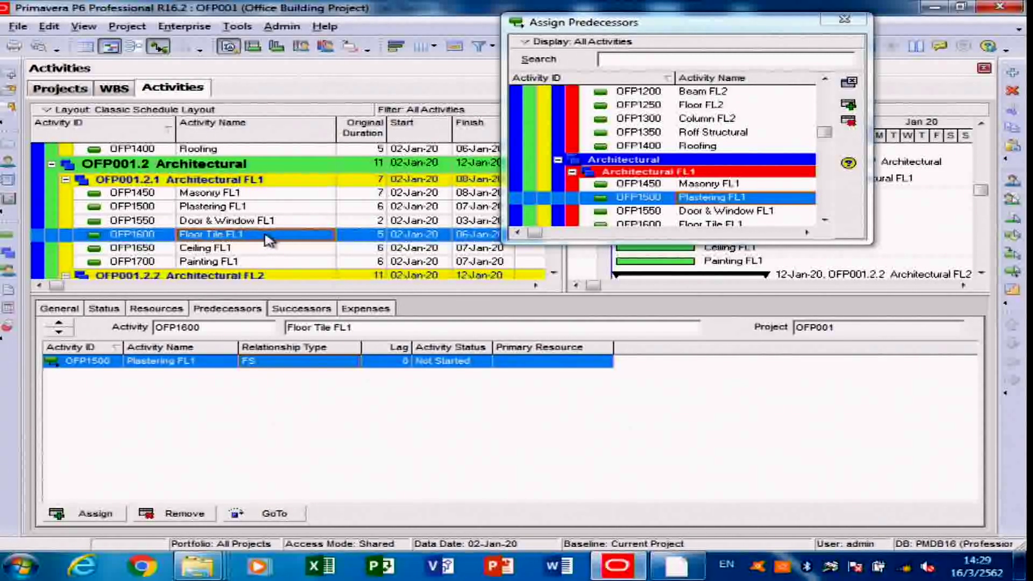
pyautogui.click(677, 566)
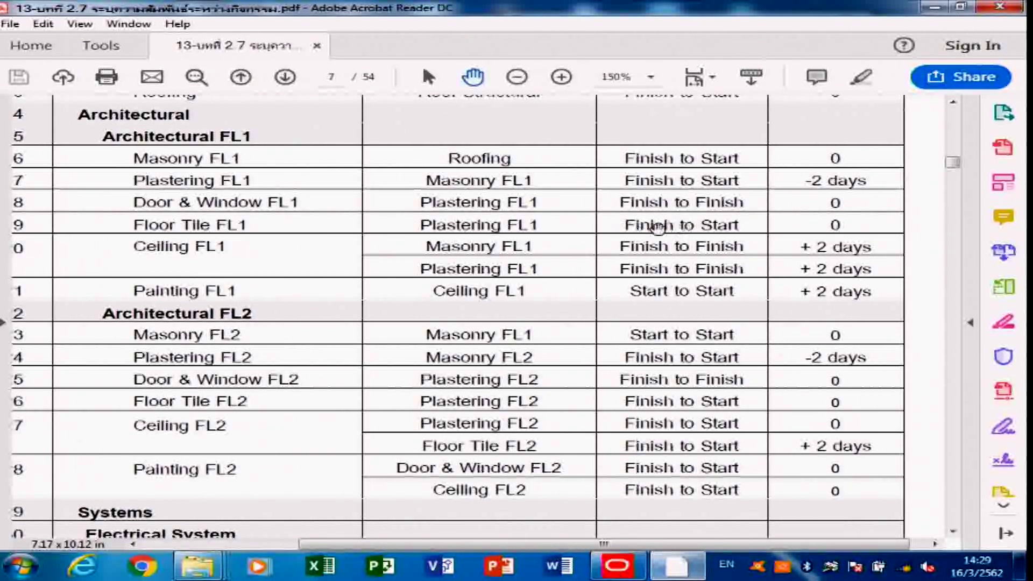
pyautogui.click(618, 566)
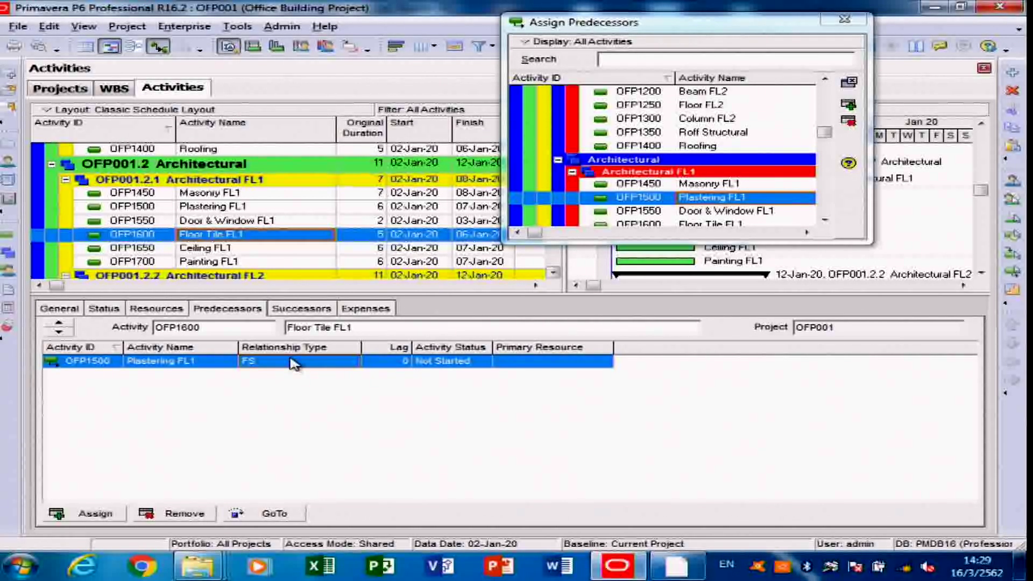
# Step: Look up Ceiling FL1 in the PDF table and assign Masonry FL1 from Architectural FL1 as its predecessor
pyautogui.click(224, 249)
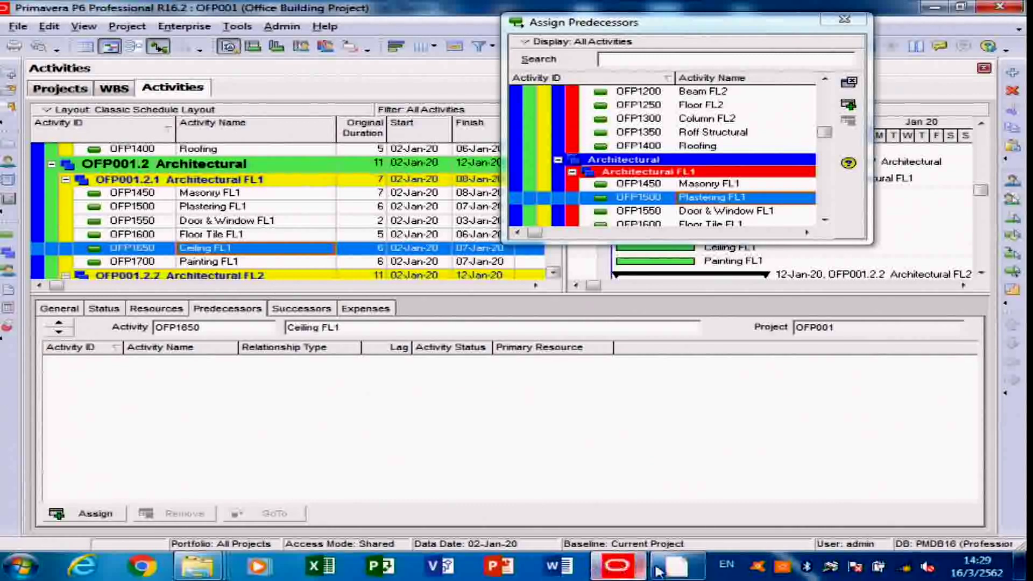
pyautogui.click(676, 566)
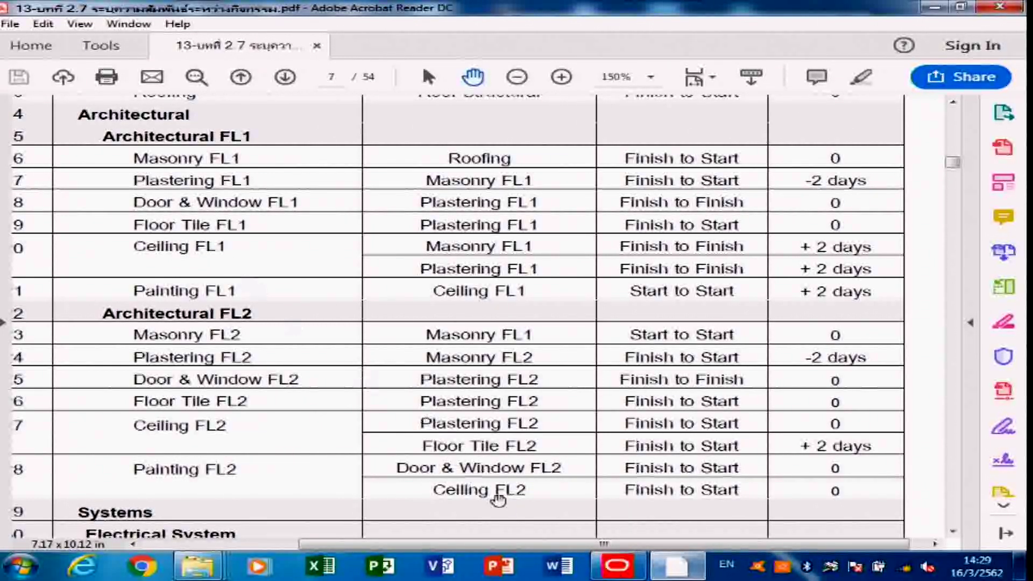
pyautogui.click(617, 565)
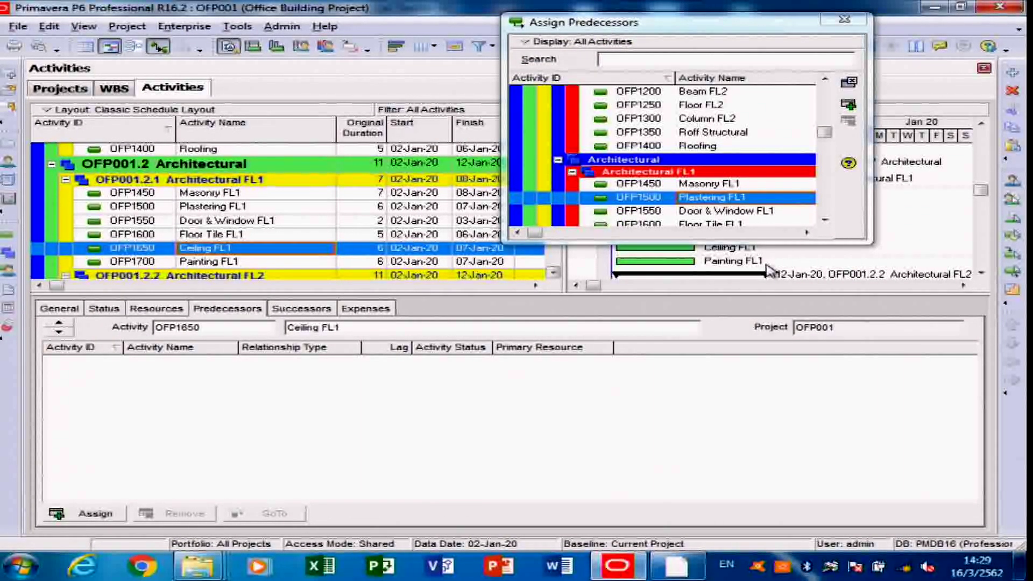
pyautogui.click(825, 80)
pyautogui.click(825, 220)
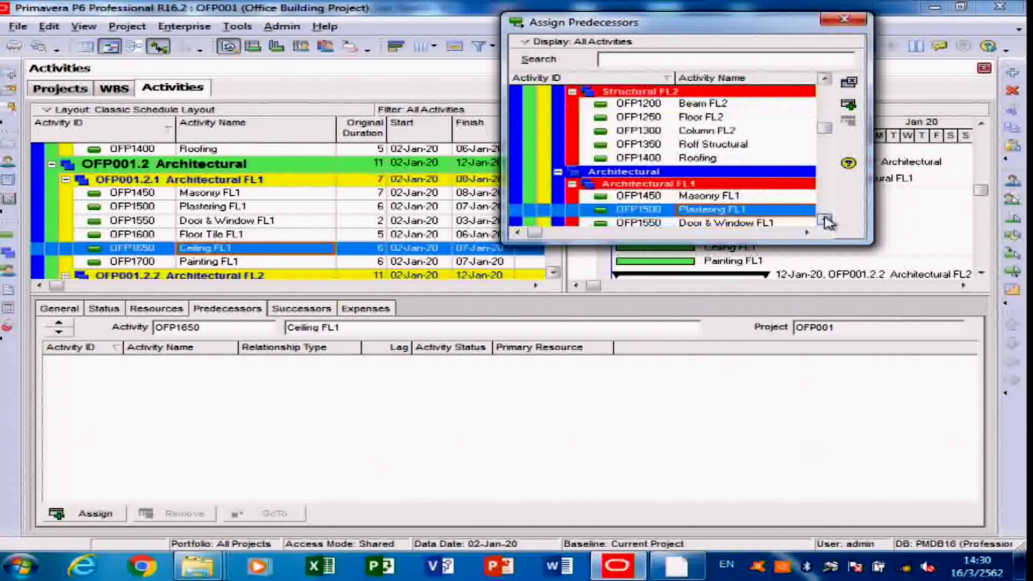
pyautogui.click(825, 220)
pyautogui.click(737, 156)
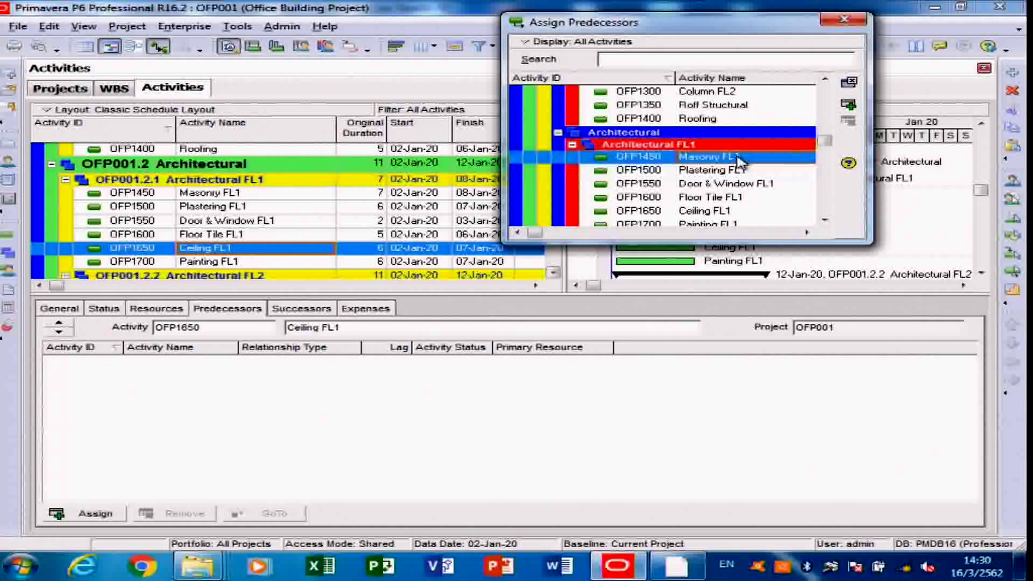
pyautogui.click(849, 105)
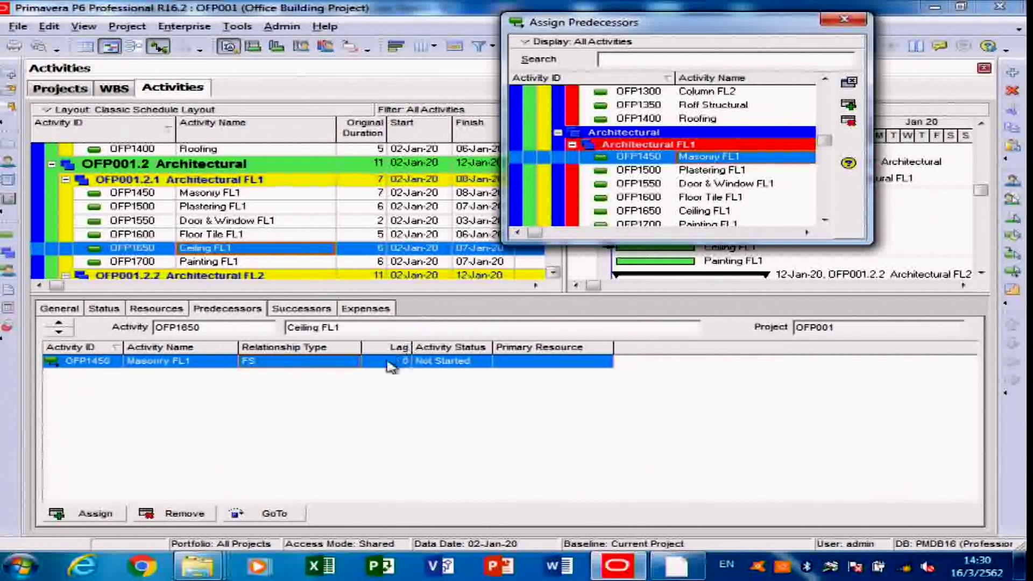
# Step: Set Ceiling FL1's relationship with its Masonry FL1 predecessor to type FF with a lag of 2
pyautogui.click(352, 362)
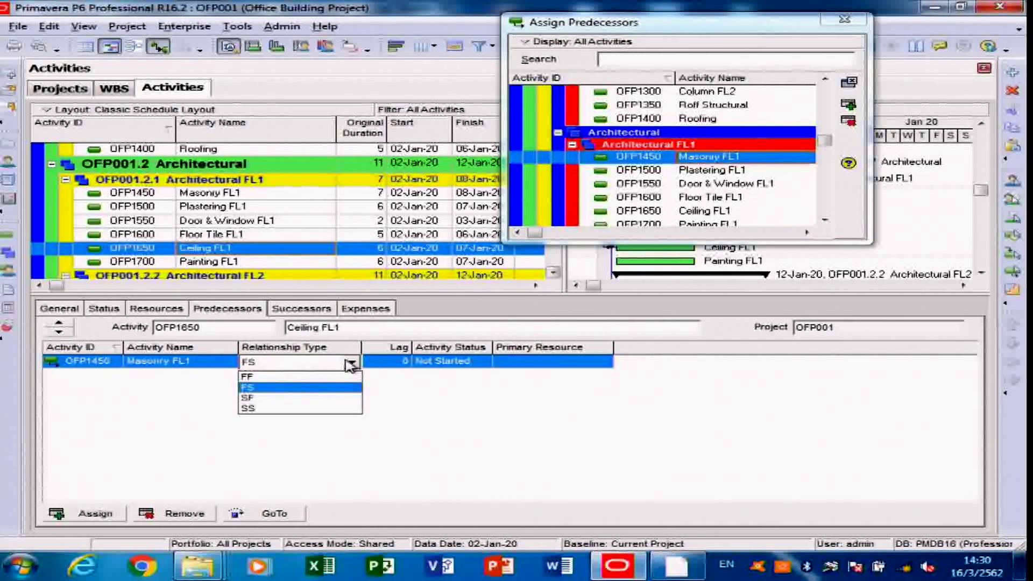
pyautogui.click(323, 377)
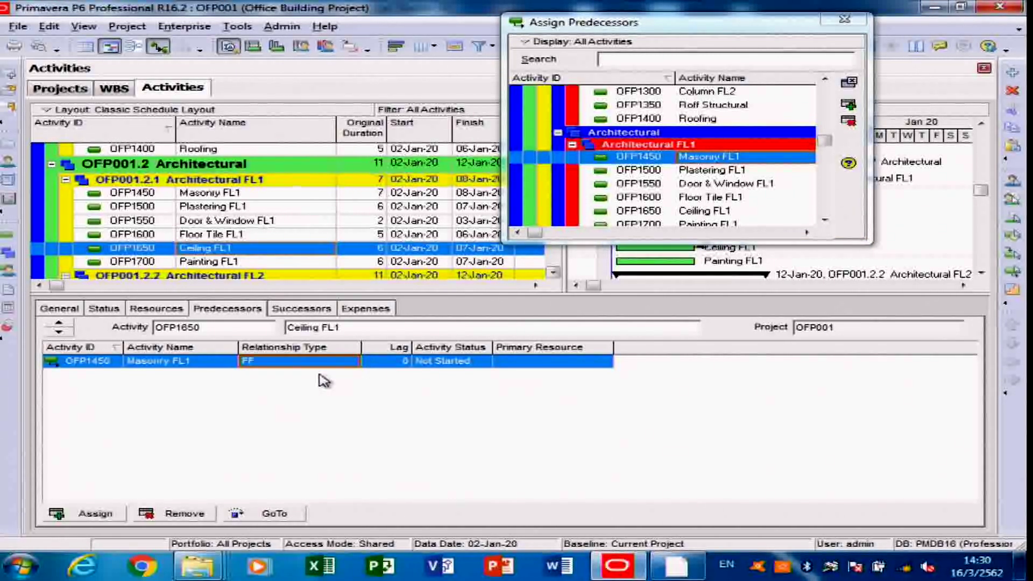
pyautogui.click(401, 363)
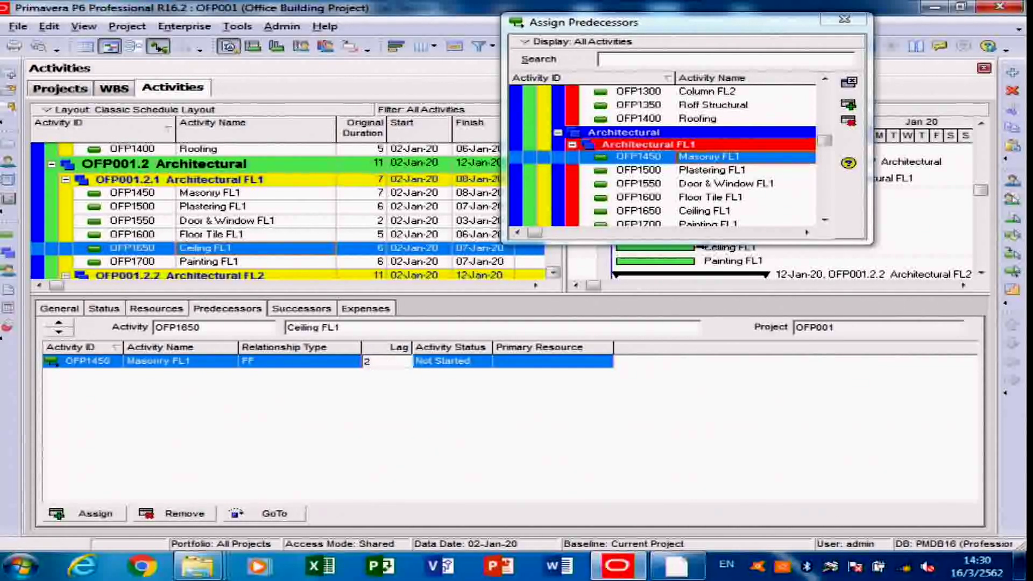
pyautogui.click(389, 479)
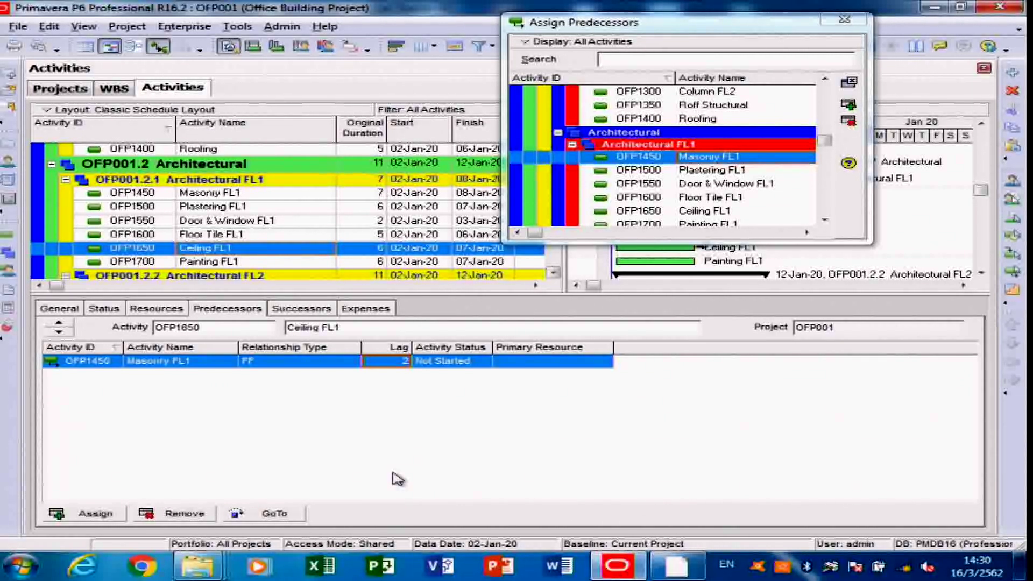
# Step: Consult the PDF table for Ceiling FL1's second predecessor and assign Plastering FL1 to it
pyautogui.click(677, 567)
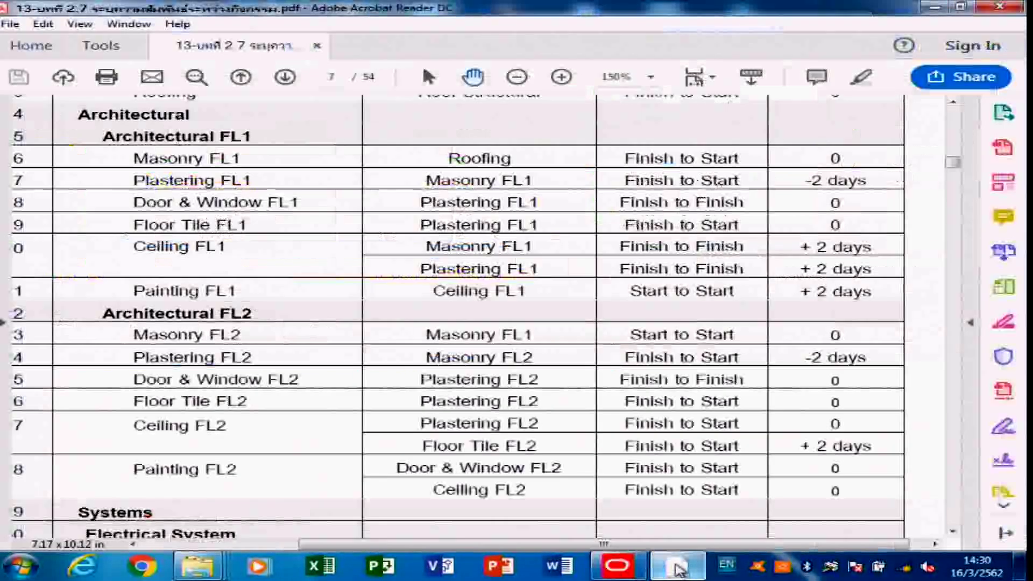
pyautogui.scroll(-3, 764, 417)
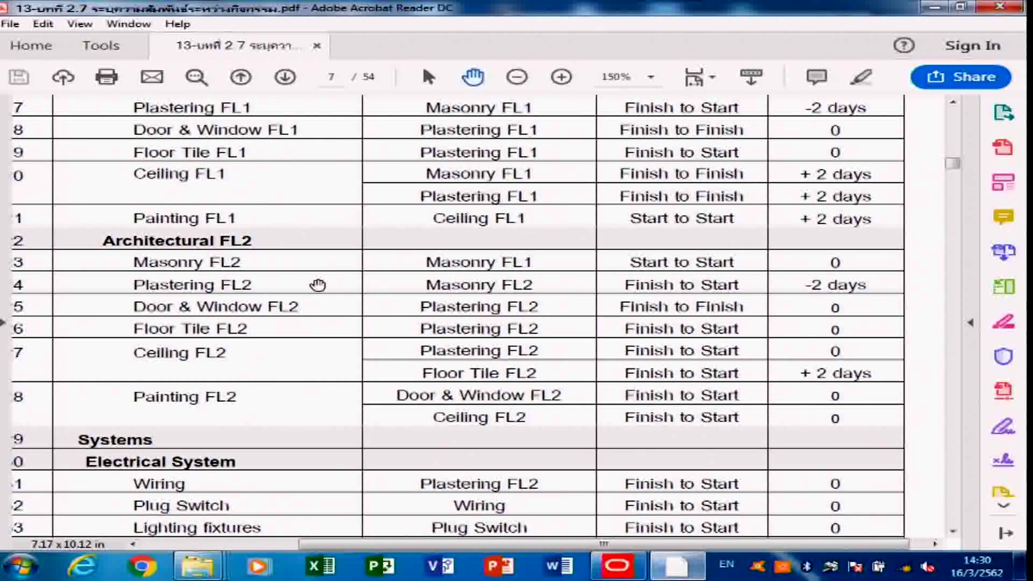
pyautogui.scroll(1, 322, 281)
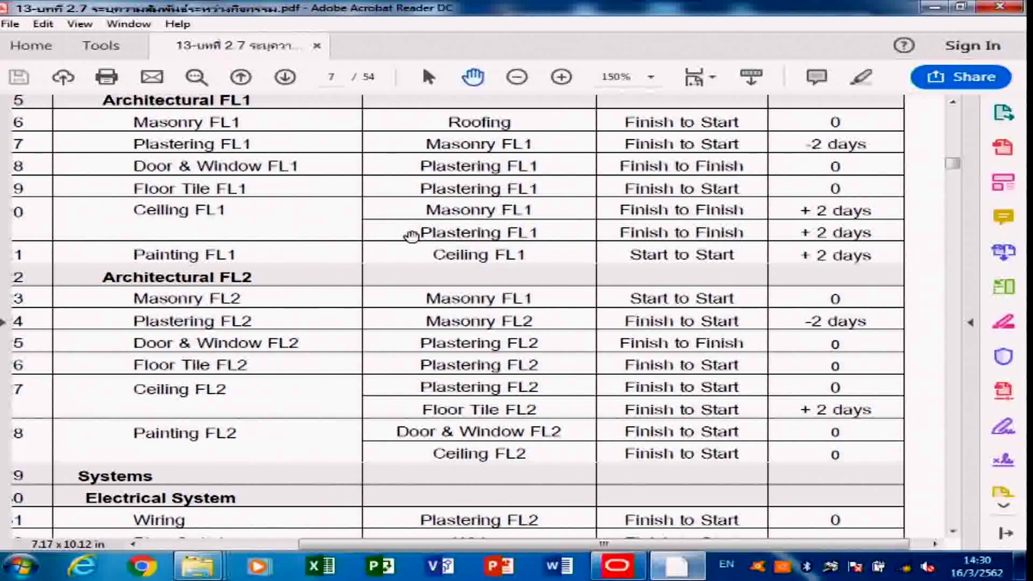
pyautogui.scroll(-3, 438, 232)
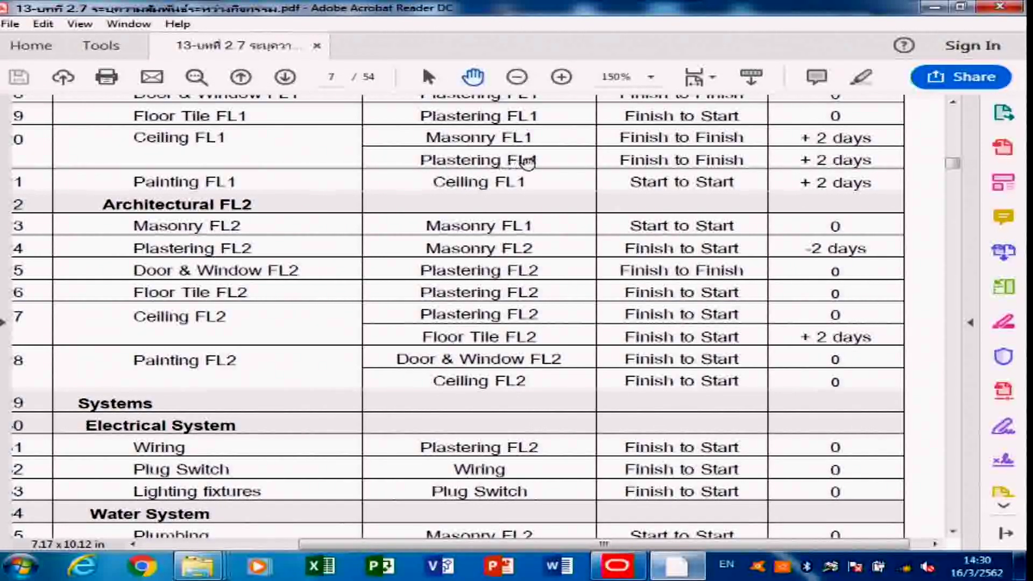
pyautogui.click(619, 566)
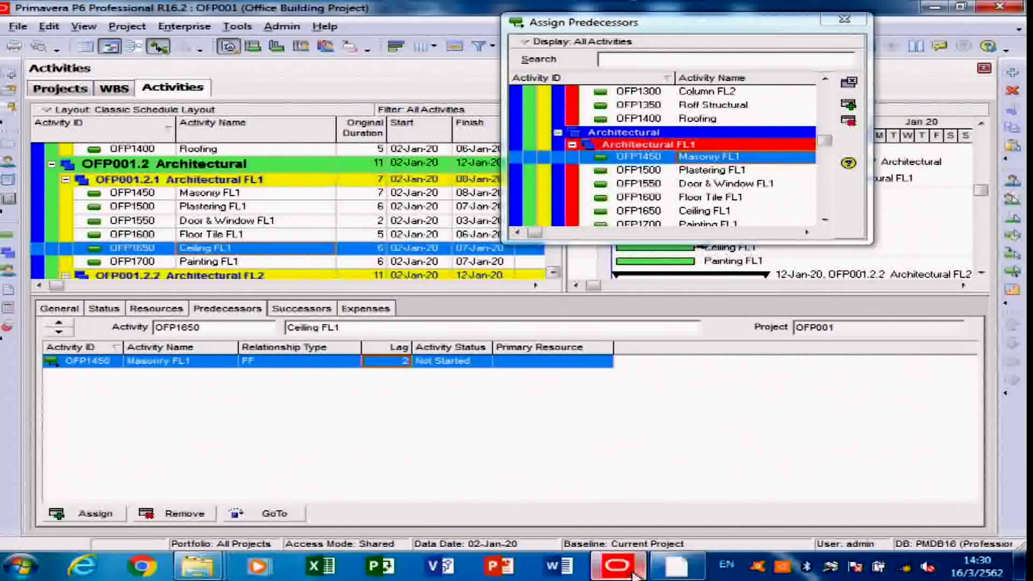
pyautogui.click(718, 171)
pyautogui.click(849, 105)
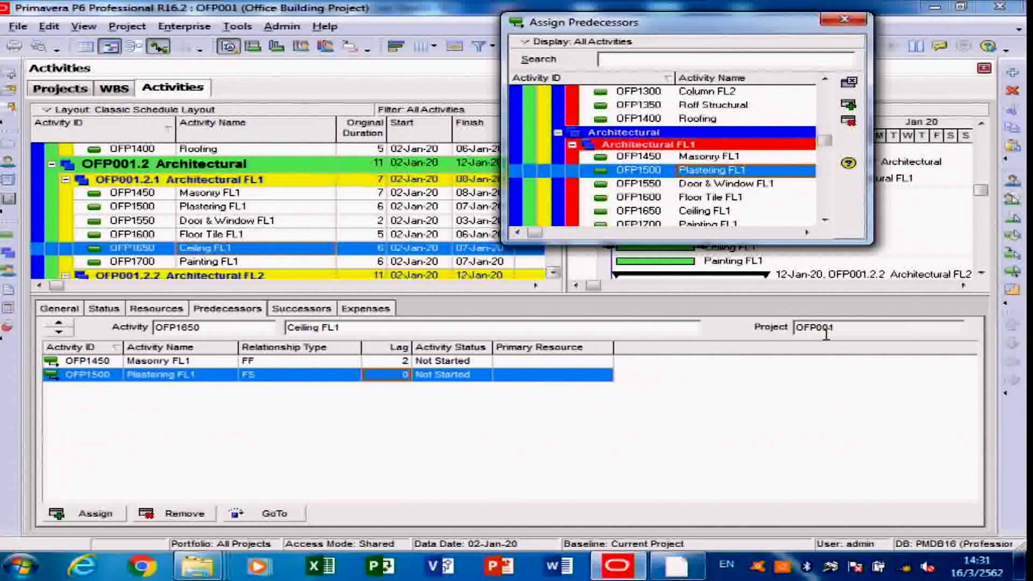
# Step: Set Ceiling FL1's relationship with Plastering FL1 to type FF and lag 2, as listed in the PDF table
pyautogui.click(677, 566)
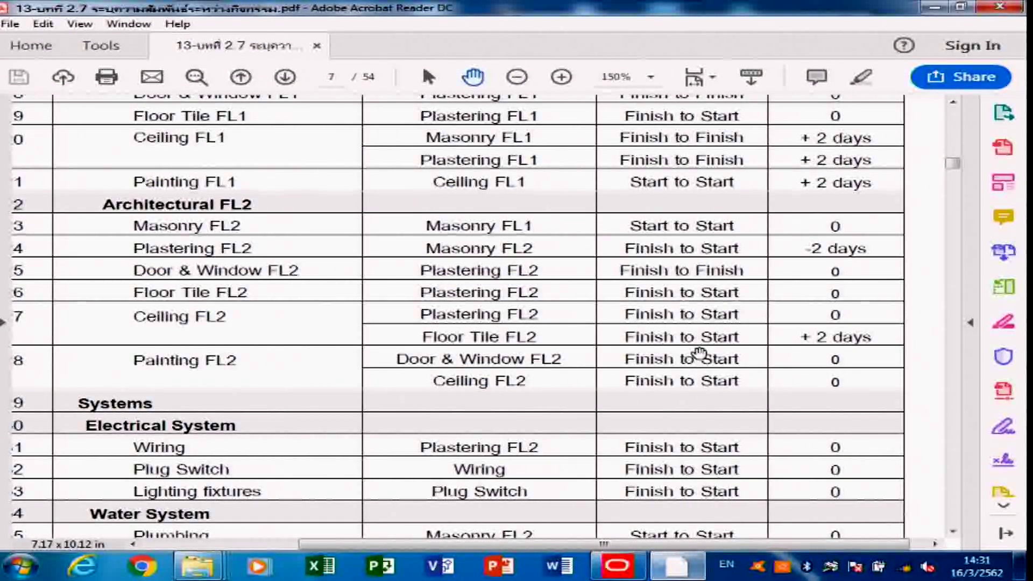
pyautogui.scroll(1, 701, 354)
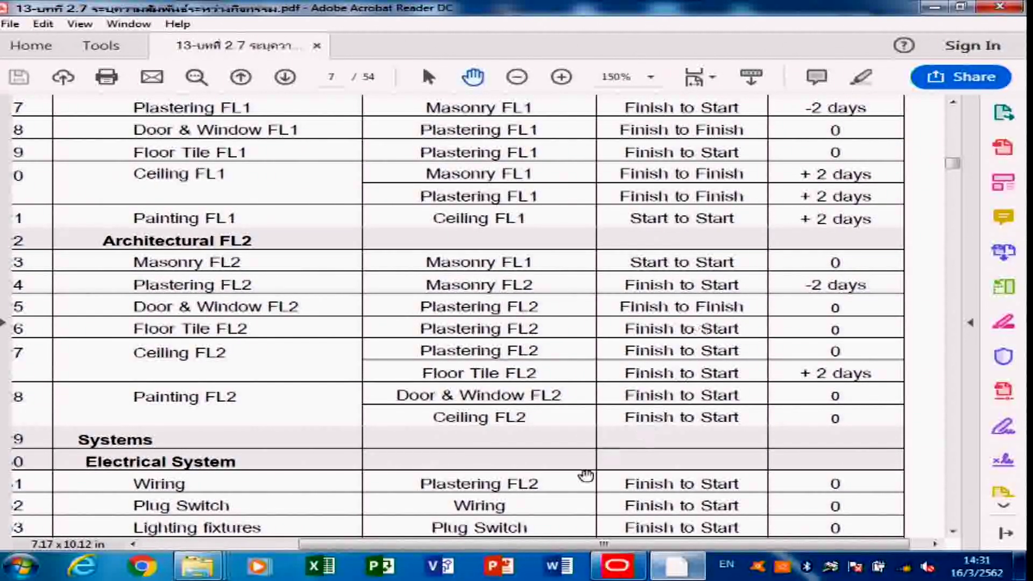
pyautogui.click(619, 568)
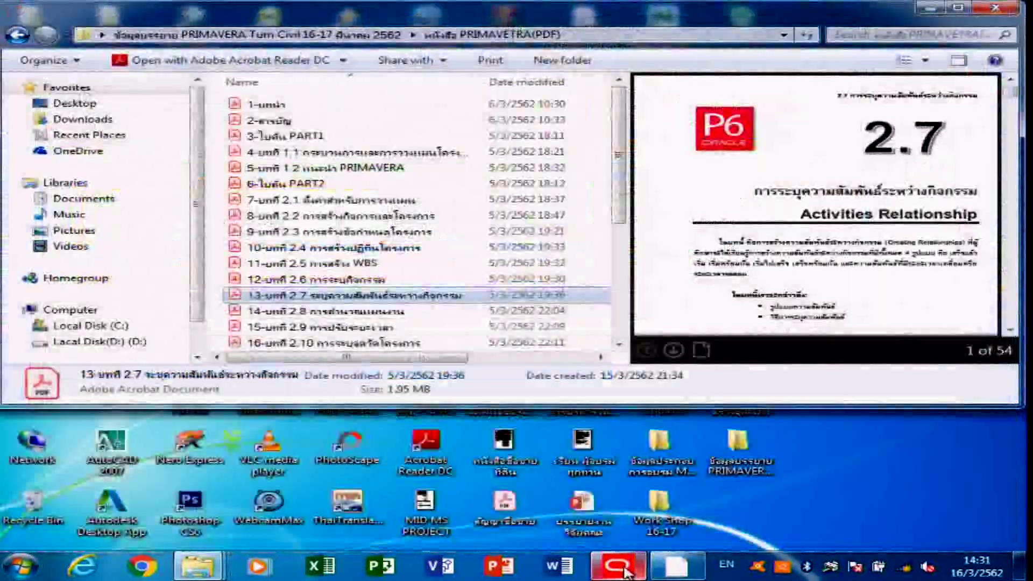
pyautogui.click(624, 571)
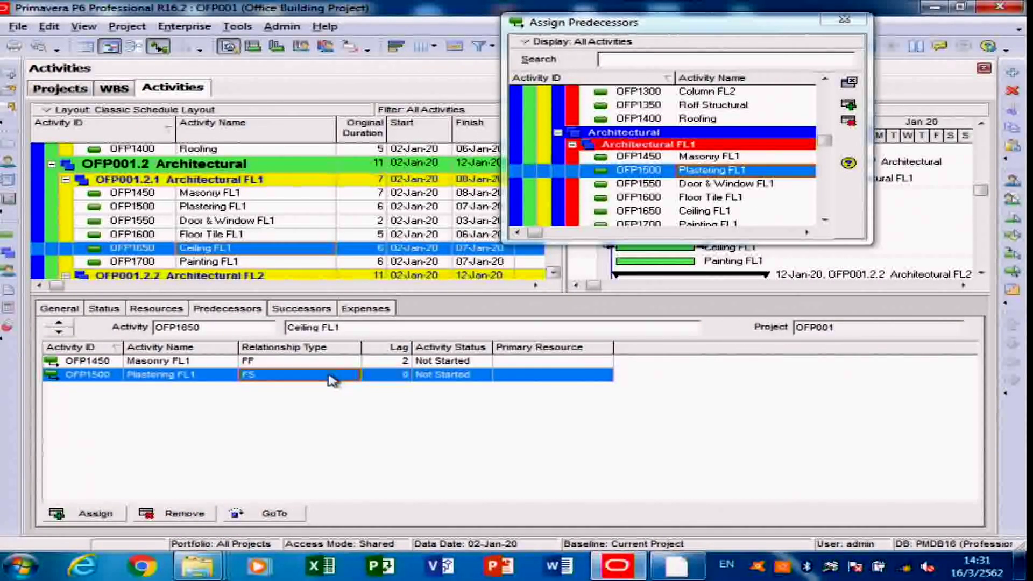
pyautogui.click(334, 380)
pyautogui.click(322, 391)
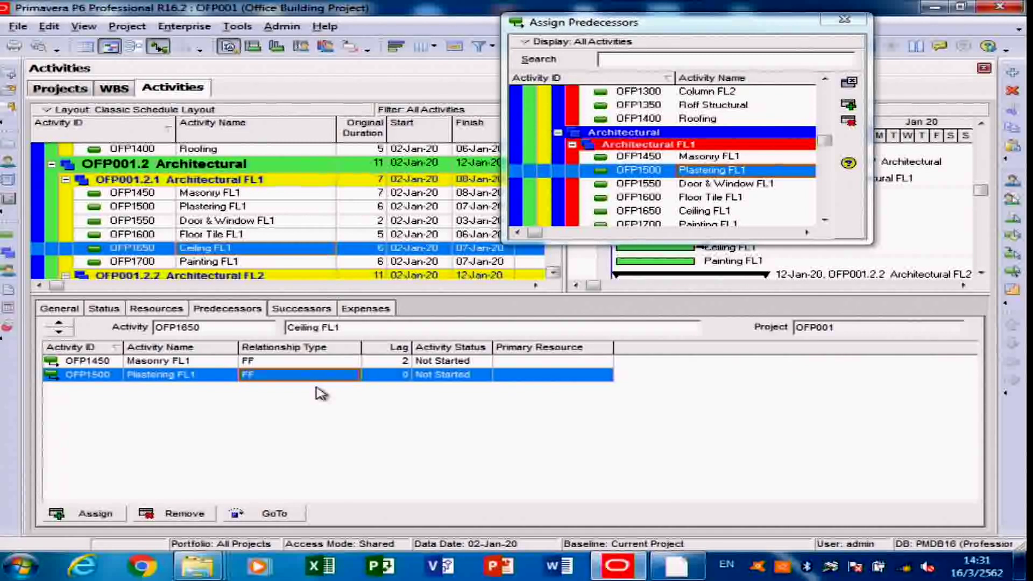
pyautogui.click(399, 374)
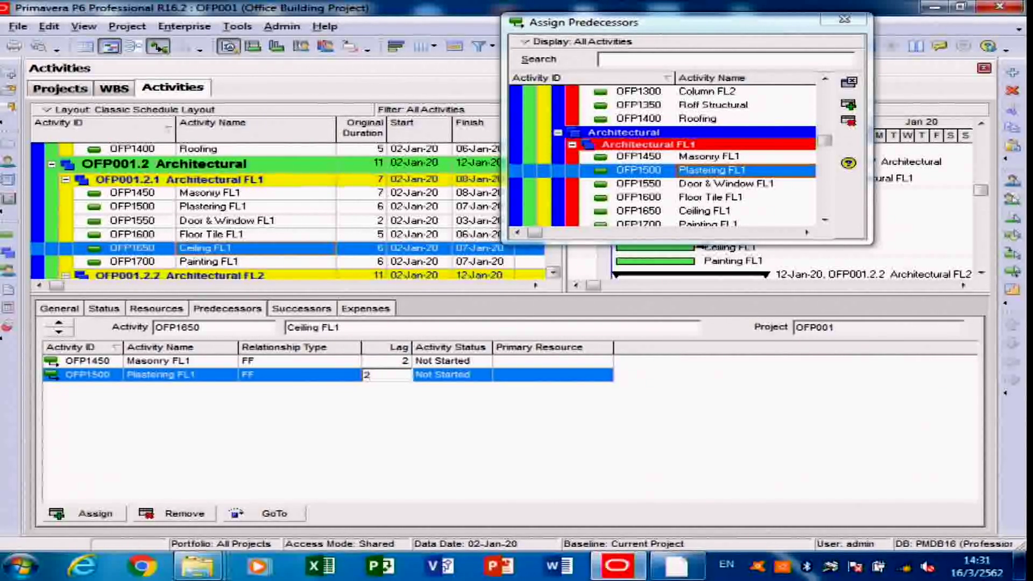
pyautogui.click(291, 417)
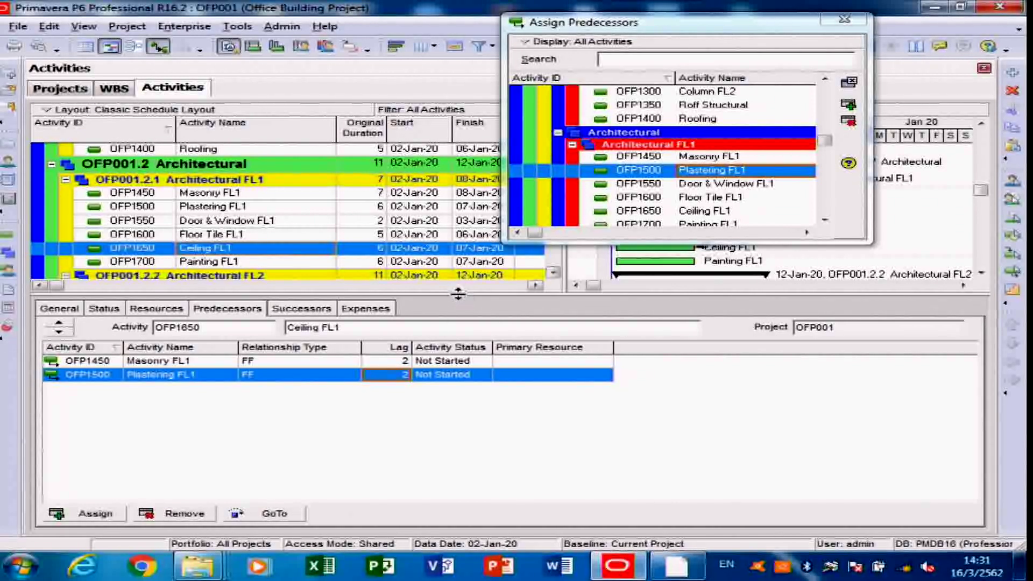
# Step: Resize the split between the activity table and the activity details to give the table slightly more height
pyautogui.moveTo(458, 294); pyautogui.dragTo(443, 249)
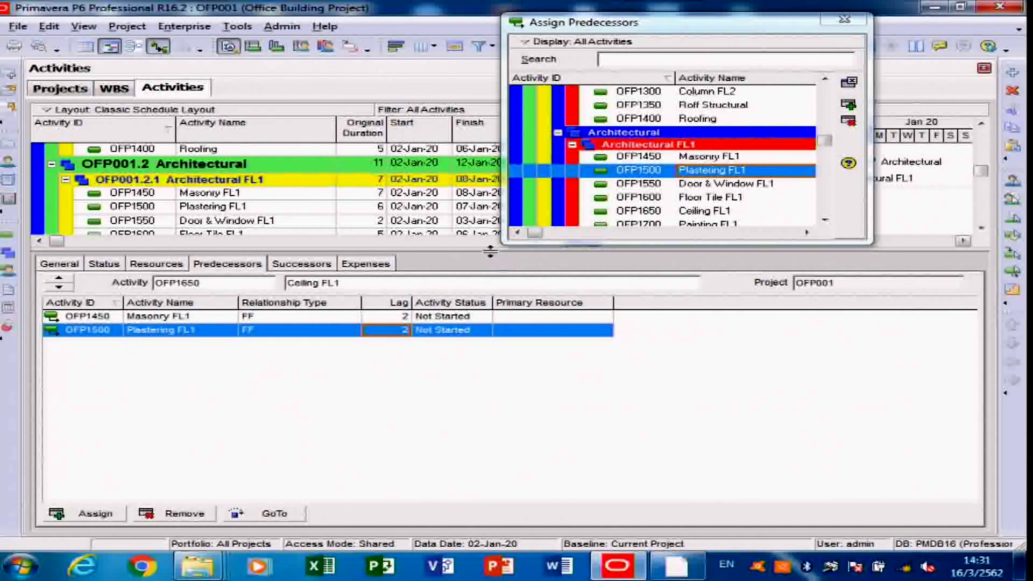
pyautogui.moveTo(490, 251); pyautogui.dragTo(488, 305)
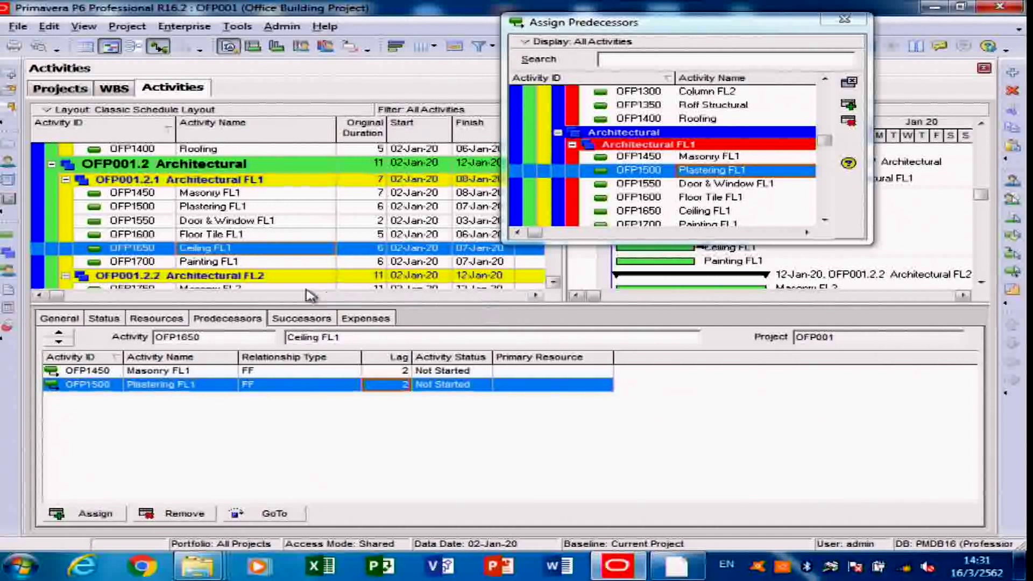
# Step: Consult the PDF table for Painting FL1's relationships and assign Ceiling FL1 as its predecessor
pyautogui.click(208, 262)
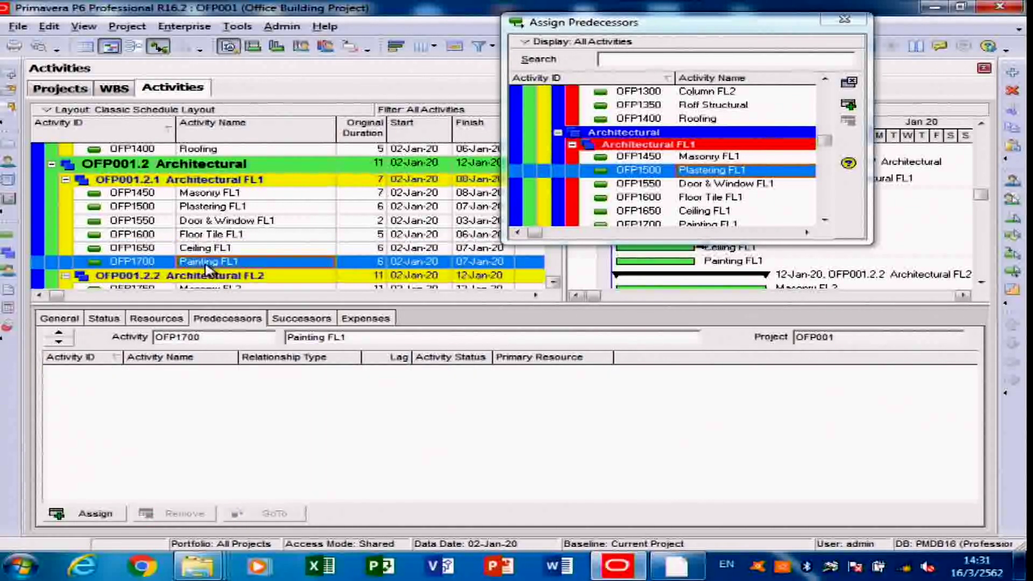
pyautogui.click(677, 566)
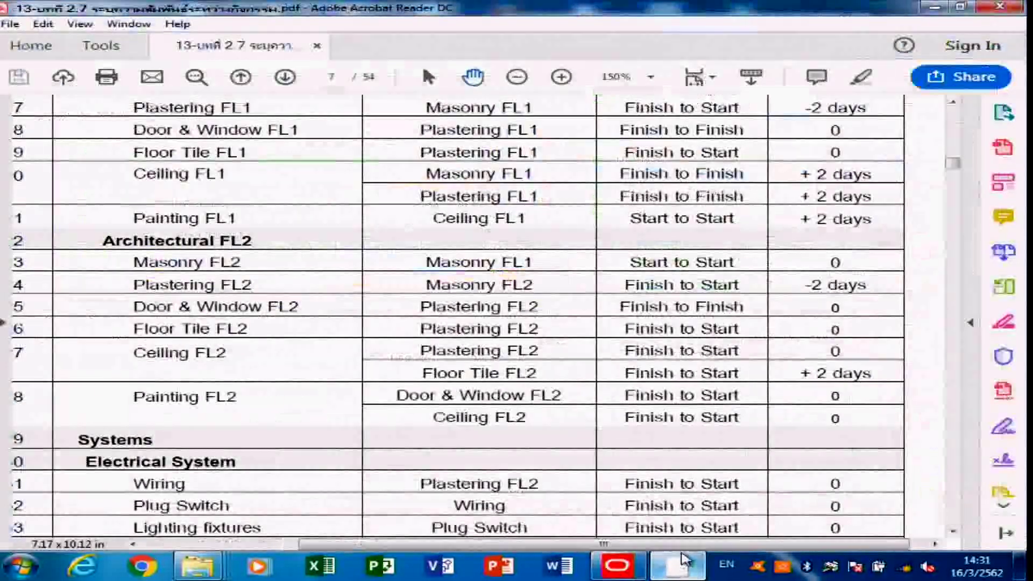
pyautogui.scroll(-5, 620, 431)
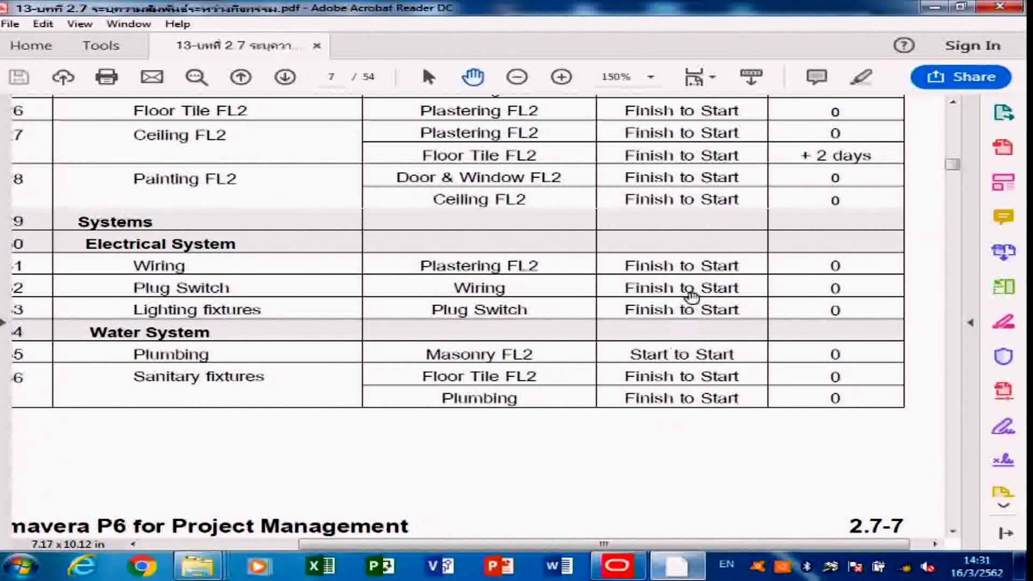
pyautogui.scroll(5, 691, 296)
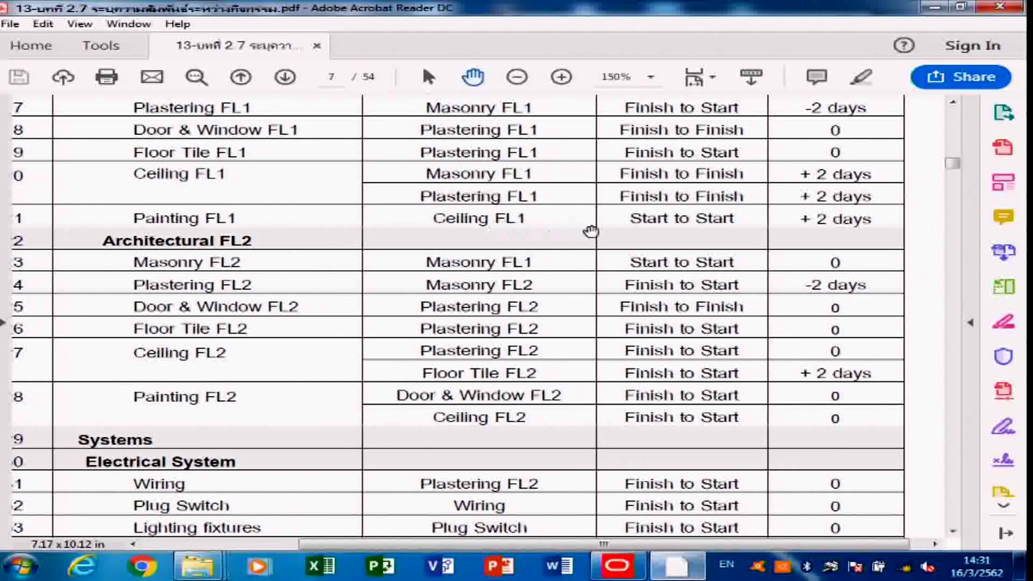
pyautogui.scroll(1, 275, 232)
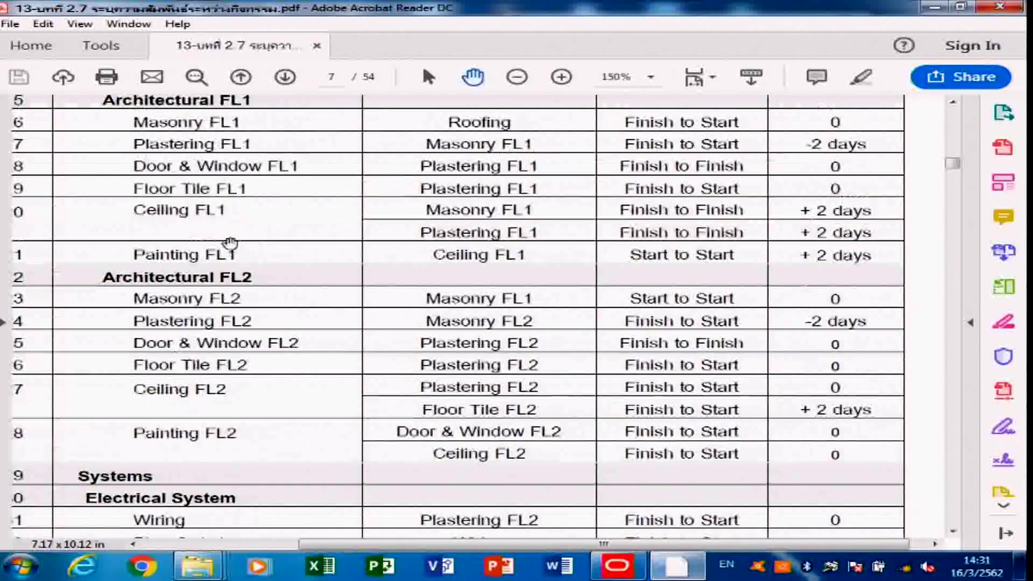
pyautogui.click(625, 569)
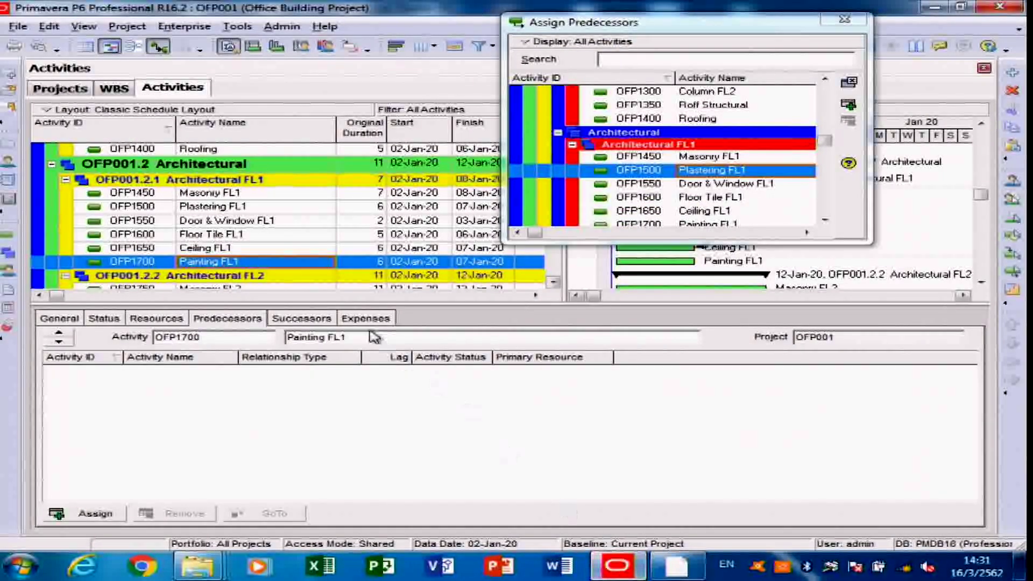
pyautogui.click(96, 515)
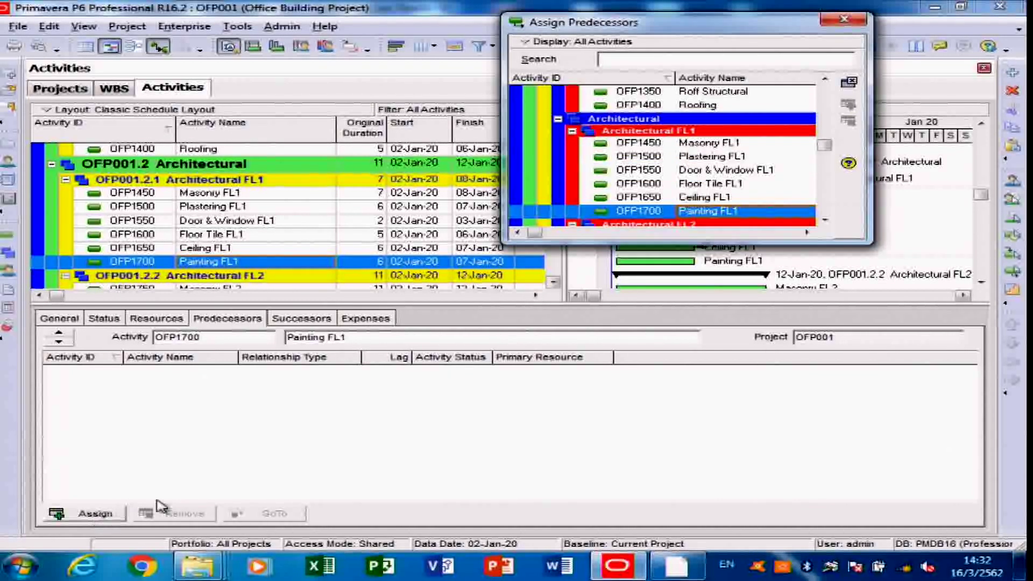
pyautogui.click(709, 198)
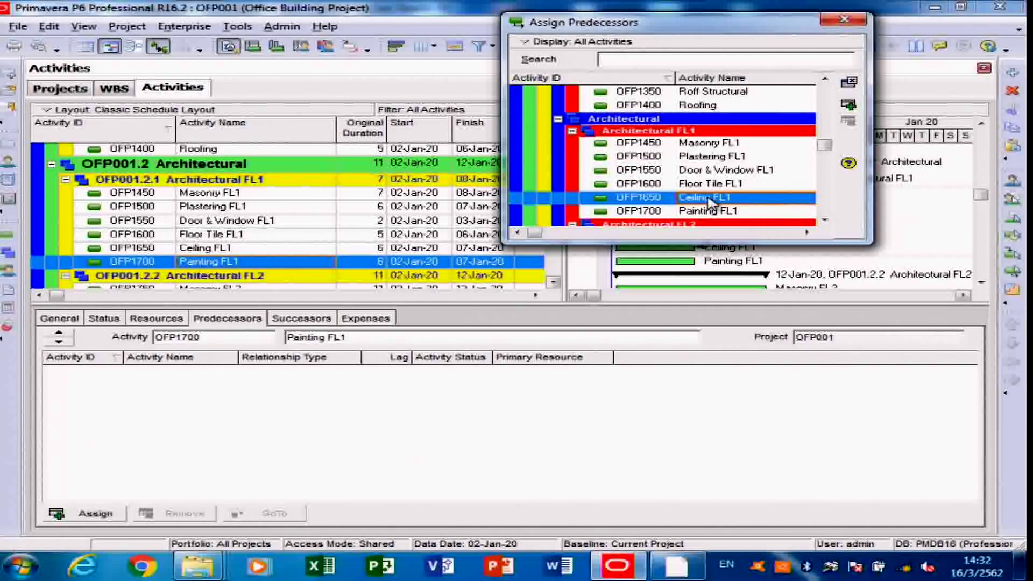
pyautogui.click(849, 104)
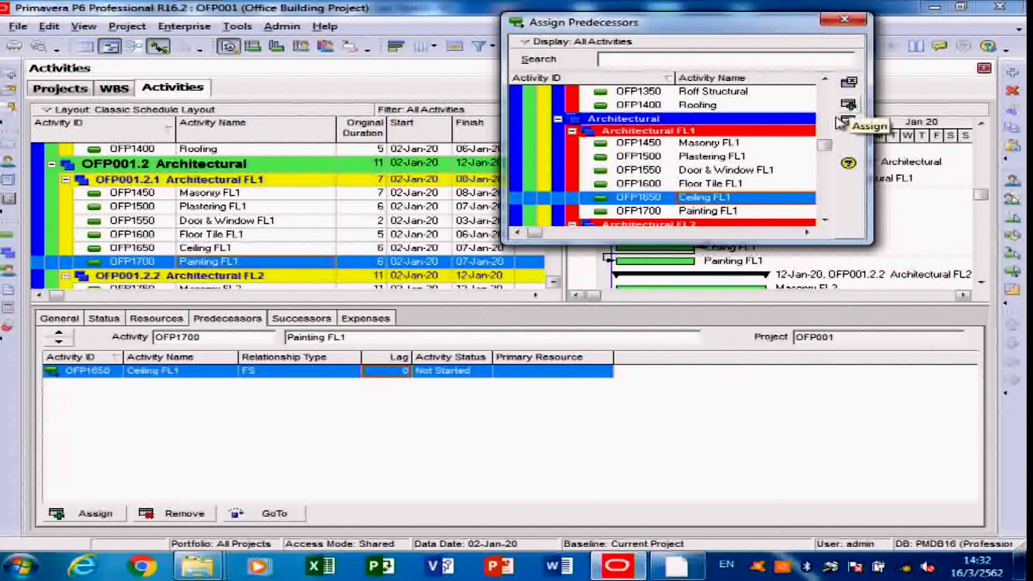
# Step: Set Painting FL1's relationship with Ceiling FL1 to type SS, as listed in the PDF table
pyautogui.click(679, 568)
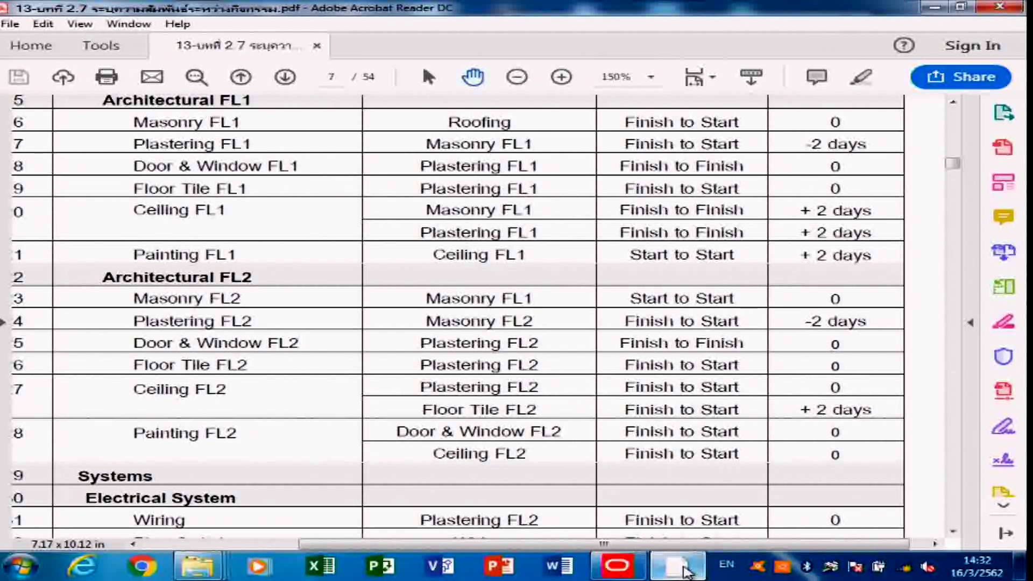
pyautogui.click(679, 567)
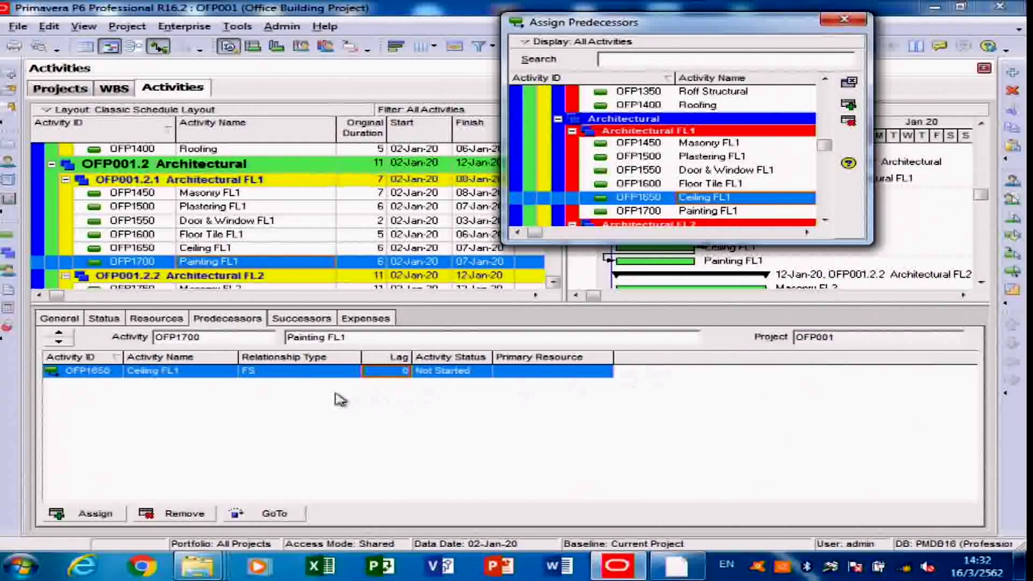
pyautogui.click(347, 372)
pyautogui.click(353, 373)
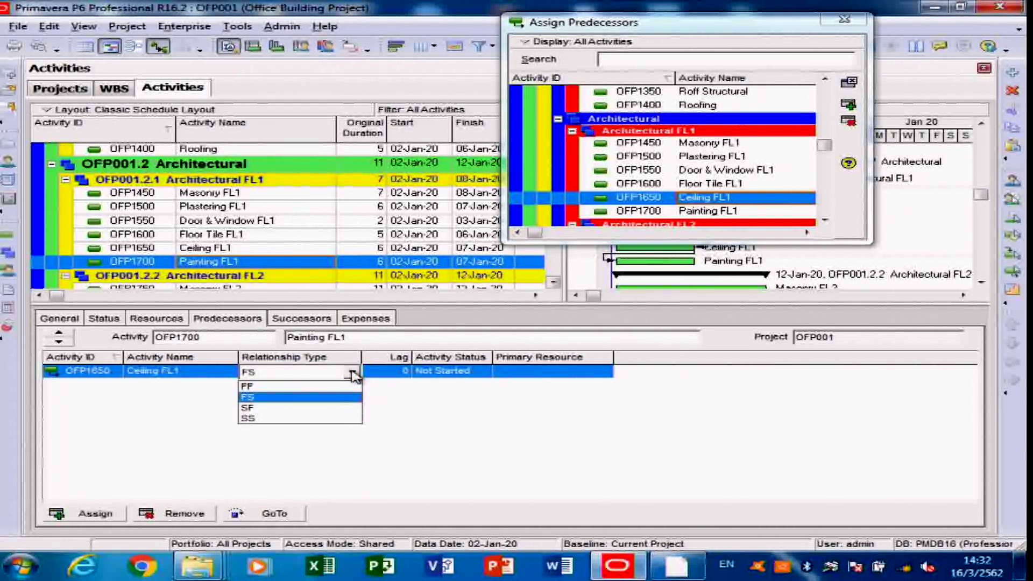
pyautogui.click(281, 419)
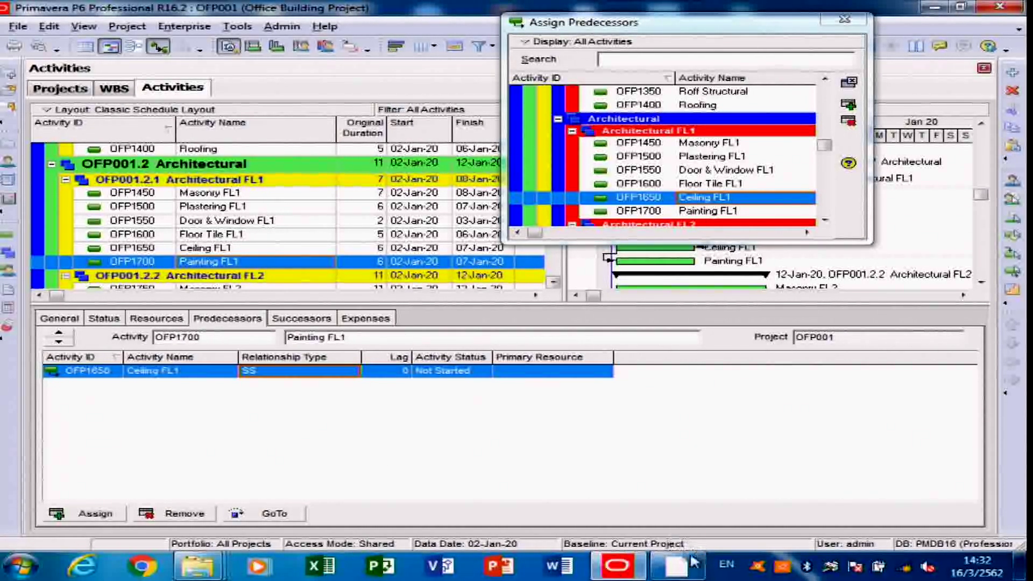
# Step: Check the lag in the PDF table and set the lag between Ceiling FL1 and Painting FL1 to 2
pyautogui.click(677, 568)
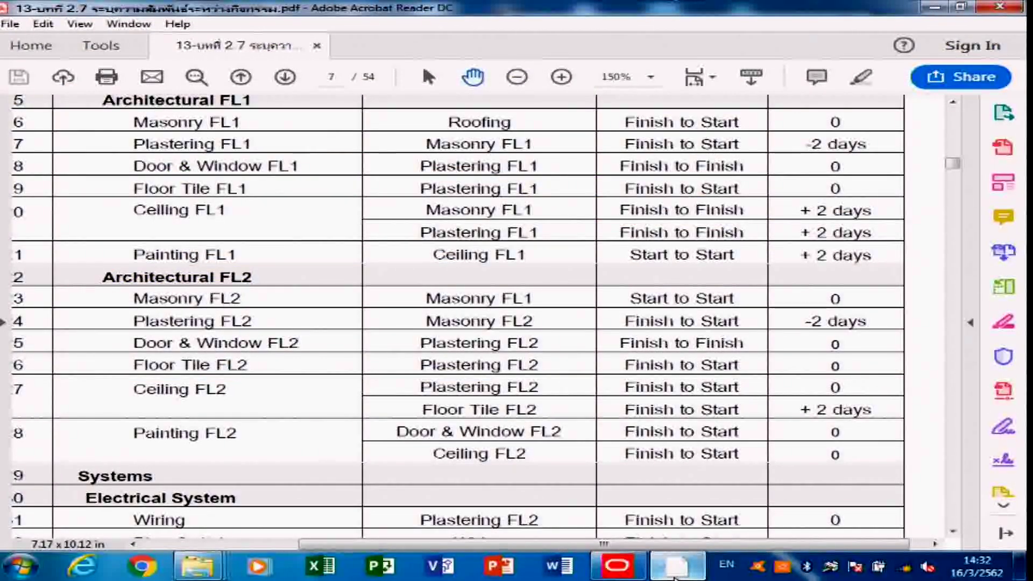
pyautogui.click(675, 576)
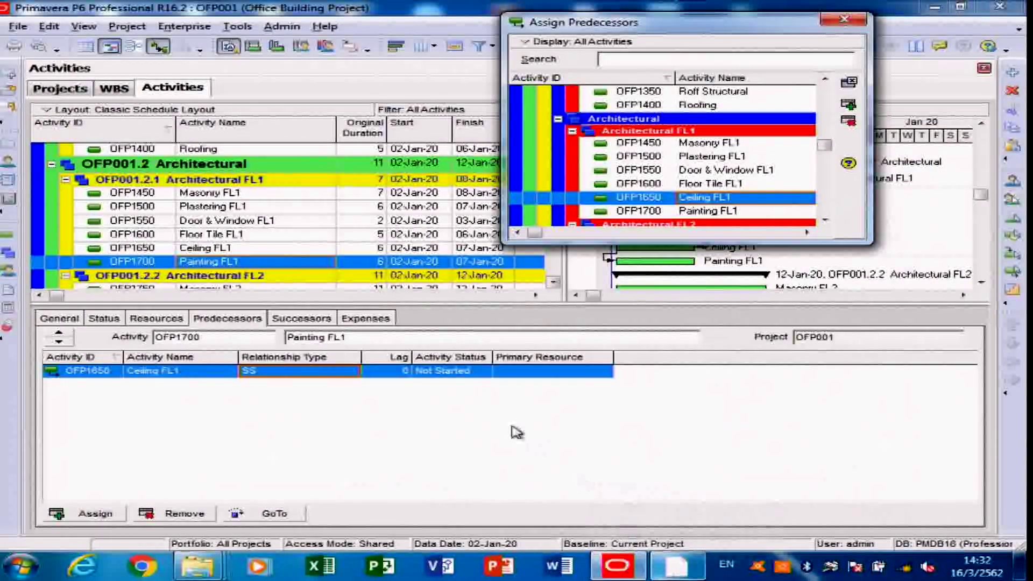
pyautogui.click(404, 375)
pyautogui.click(405, 372)
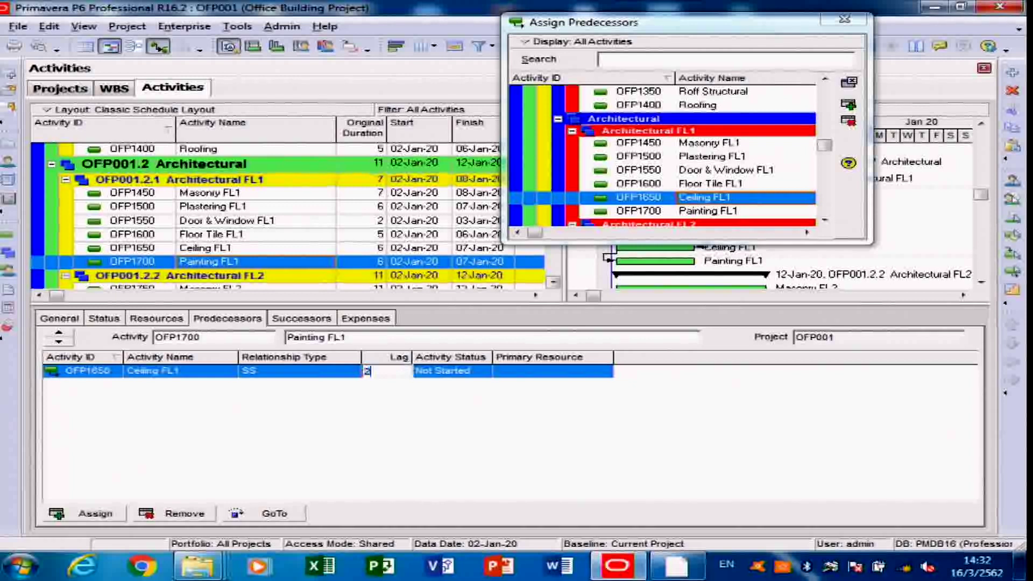
pyautogui.write('2')
pyautogui.press('Return')
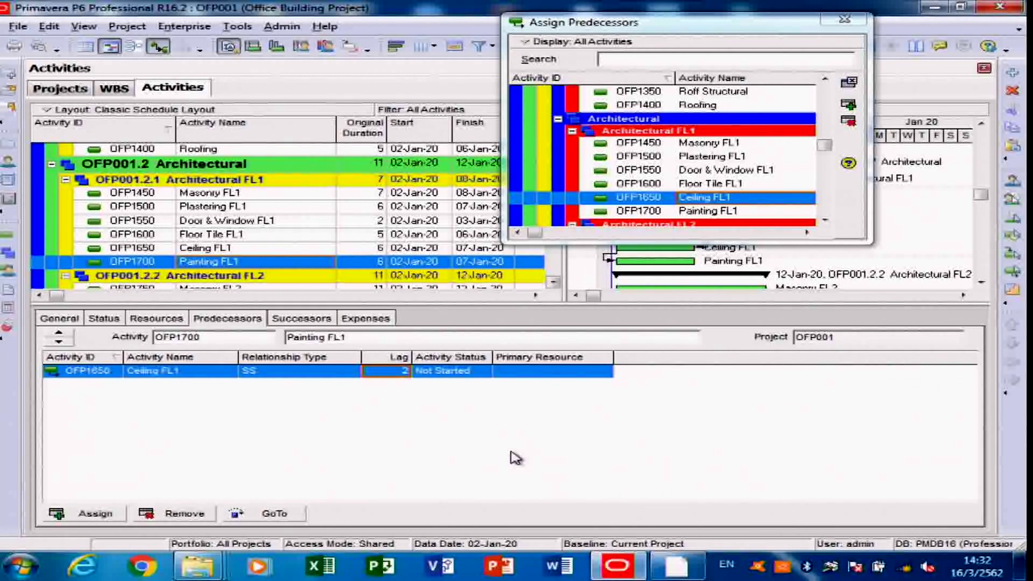
# Step: Select Masonry FL2 under Architectural FL2 and enlarge the activity details area to give its predecessor list more room
pyautogui.click(554, 282)
pyautogui.click(553, 282)
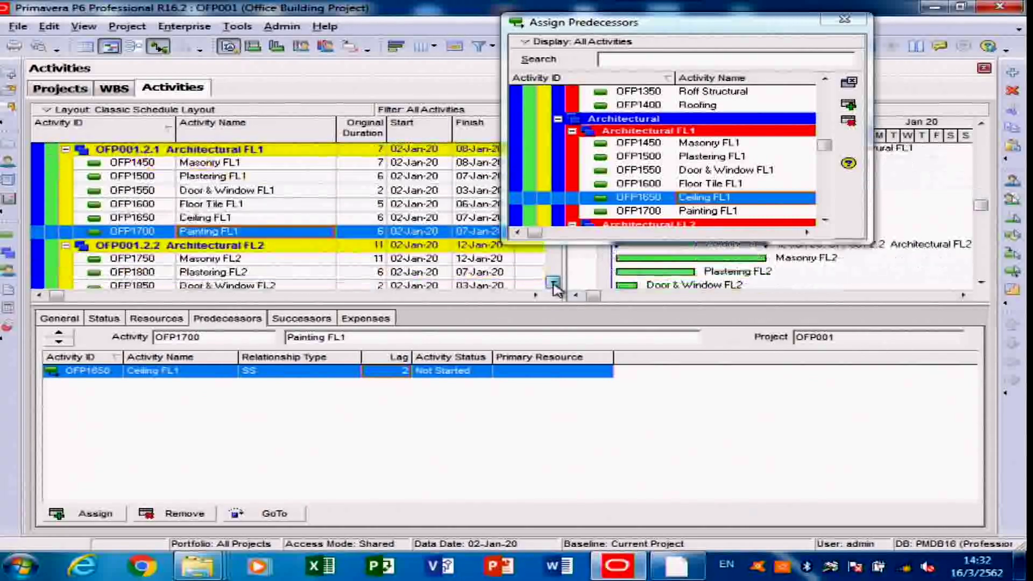
pyautogui.click(553, 282)
pyautogui.click(553, 282)
pyautogui.click(553, 282)
pyautogui.click(554, 282)
pyautogui.click(554, 282)
pyautogui.click(554, 282)
pyautogui.click(554, 282)
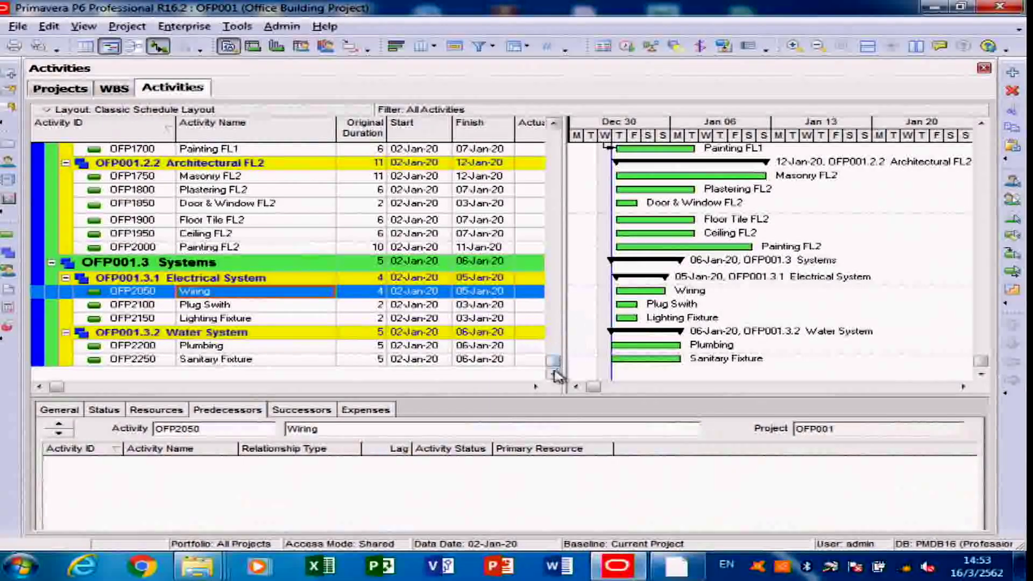
pyautogui.click(553, 374)
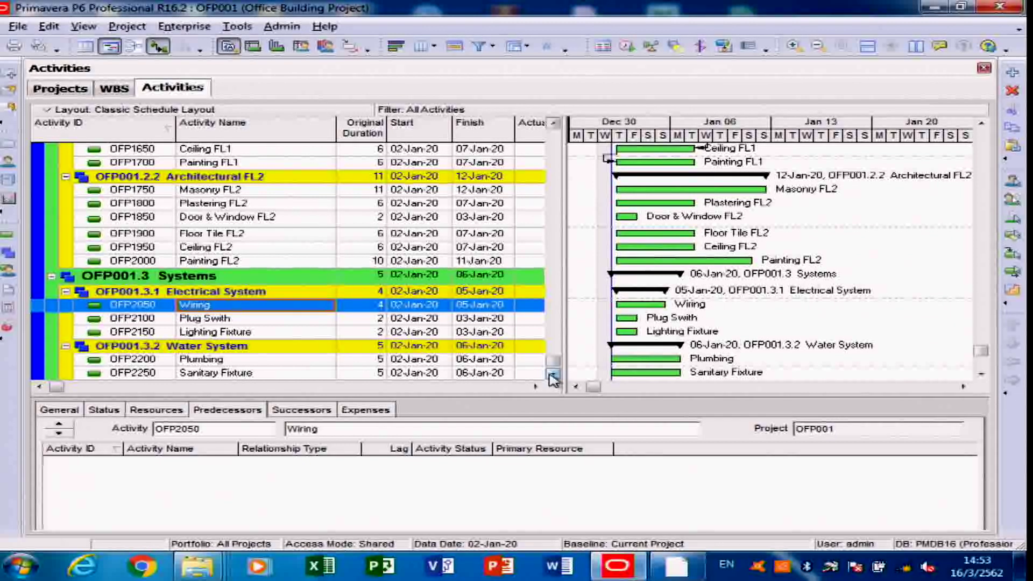
pyautogui.click(211, 321)
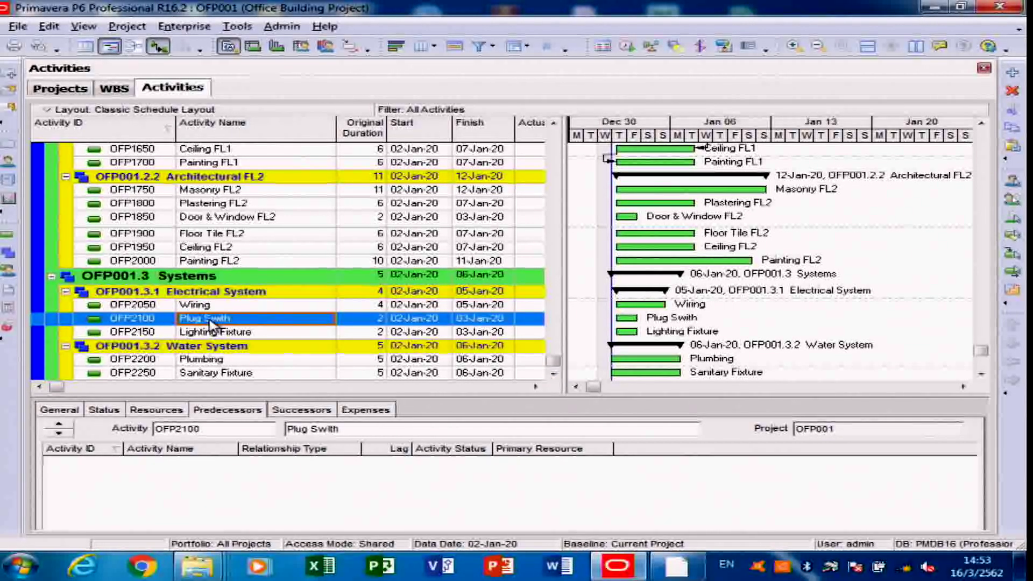
pyautogui.click(233, 193)
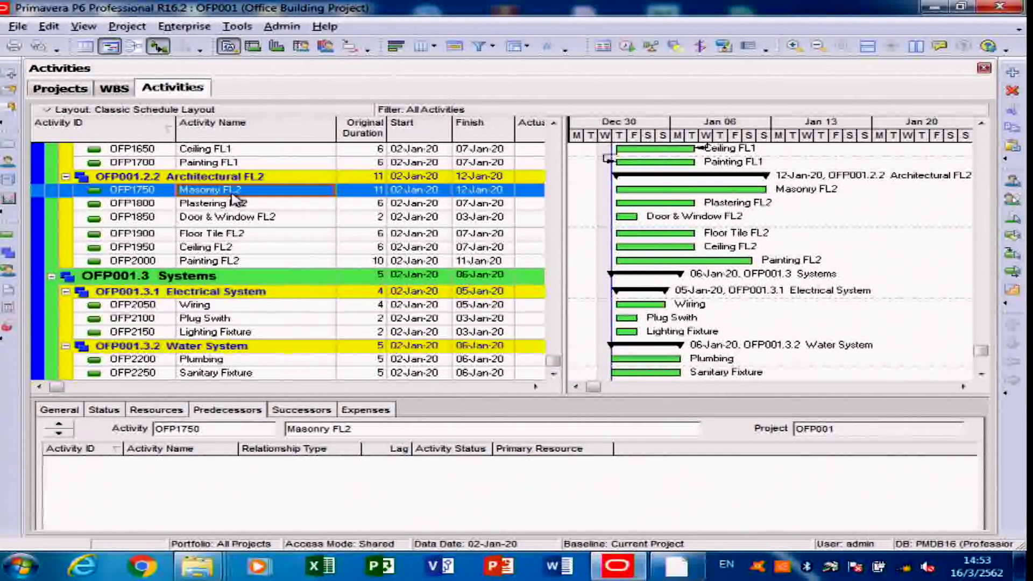
pyautogui.moveTo(208, 401); pyautogui.dragTo(217, 276)
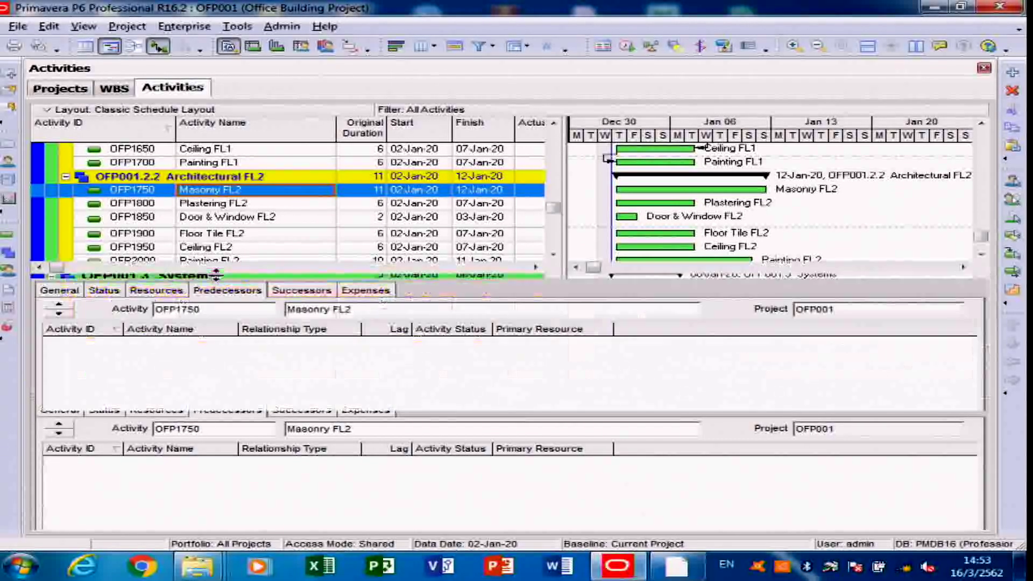
# Step: Try to assign Painting FL1 as a predecessor of Masonry FL2
pyautogui.click(87, 512)
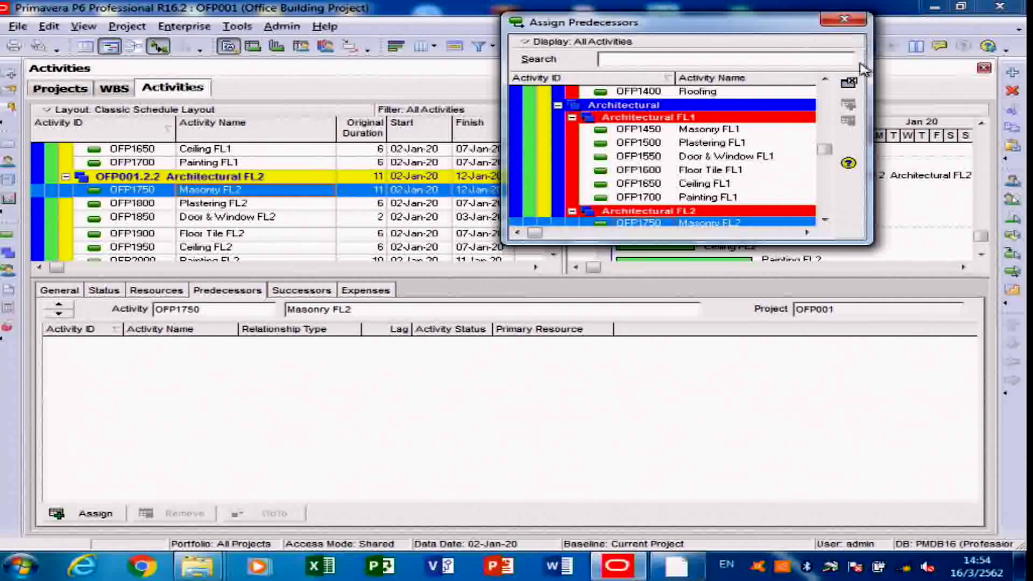
pyautogui.click(845, 20)
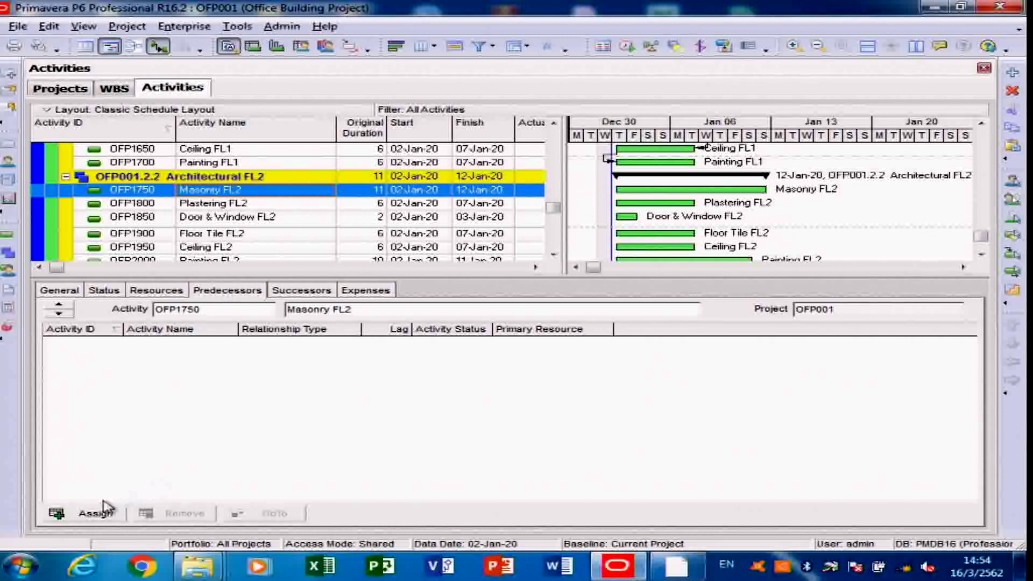
pyautogui.click(91, 519)
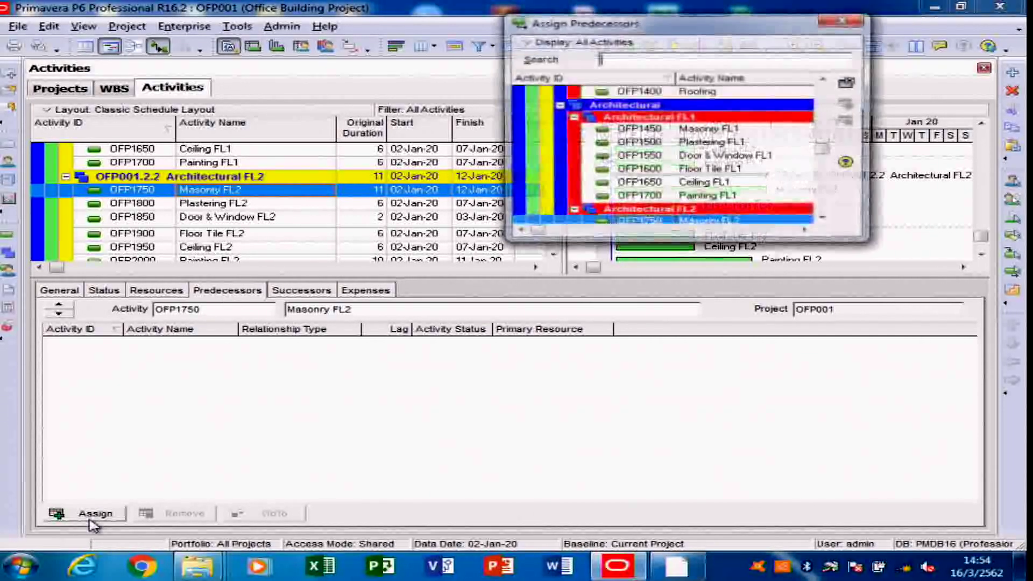
pyautogui.click(721, 198)
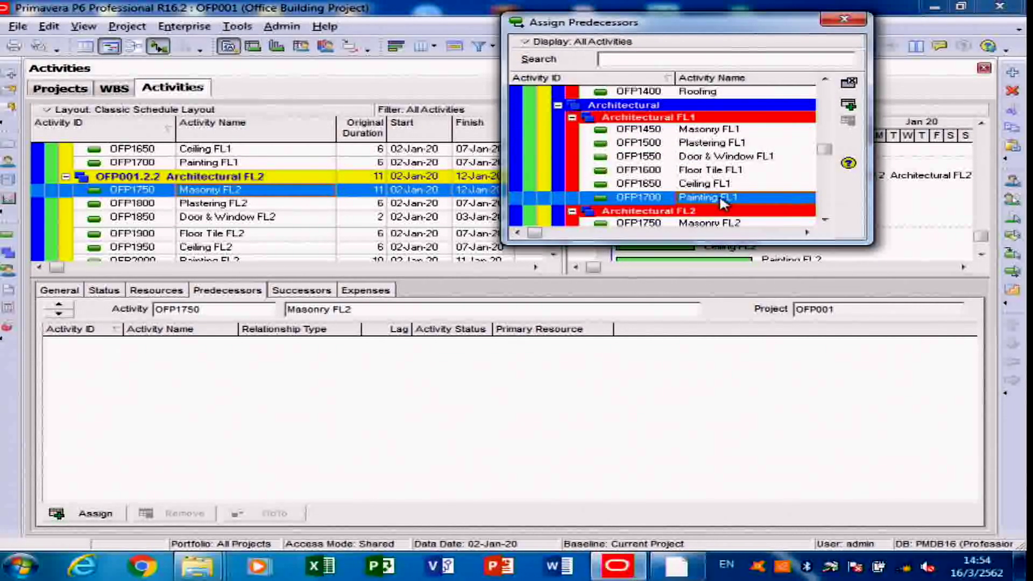
pyautogui.click(850, 111)
pyautogui.click(844, 19)
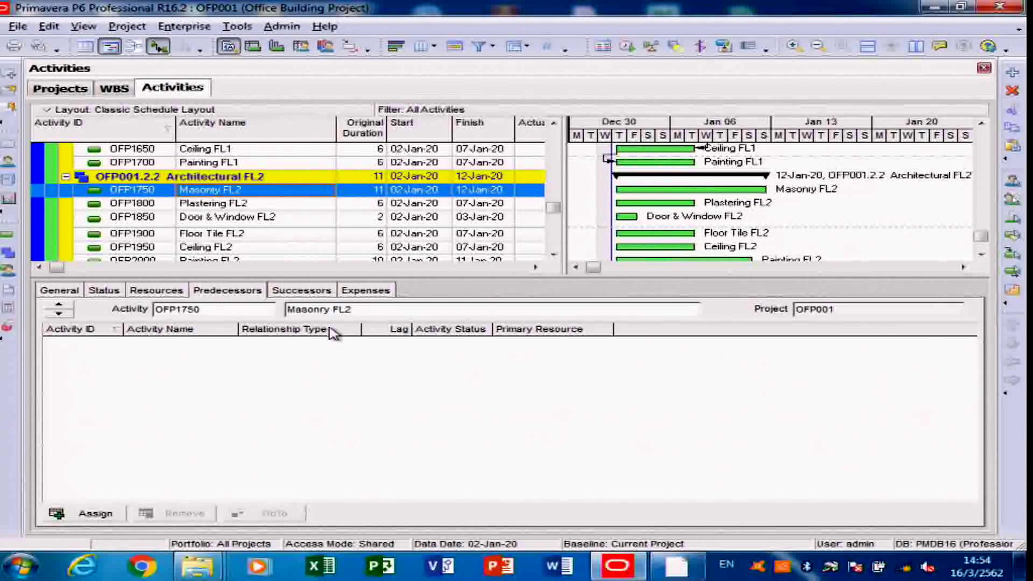
# Step: Switch to the list of all projects and select the Office Building Project
pyautogui.click(10, 151)
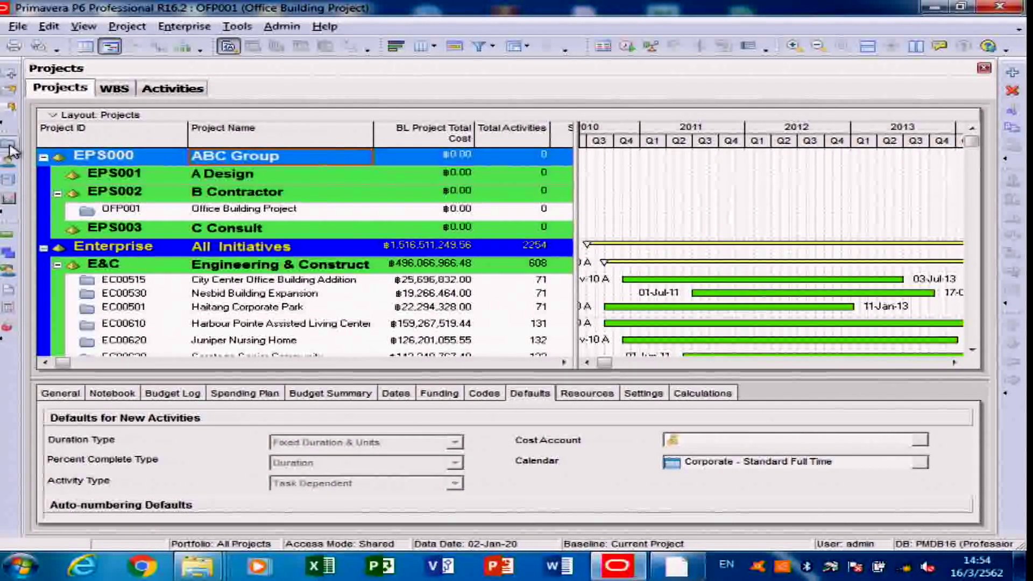
pyautogui.click(218, 213)
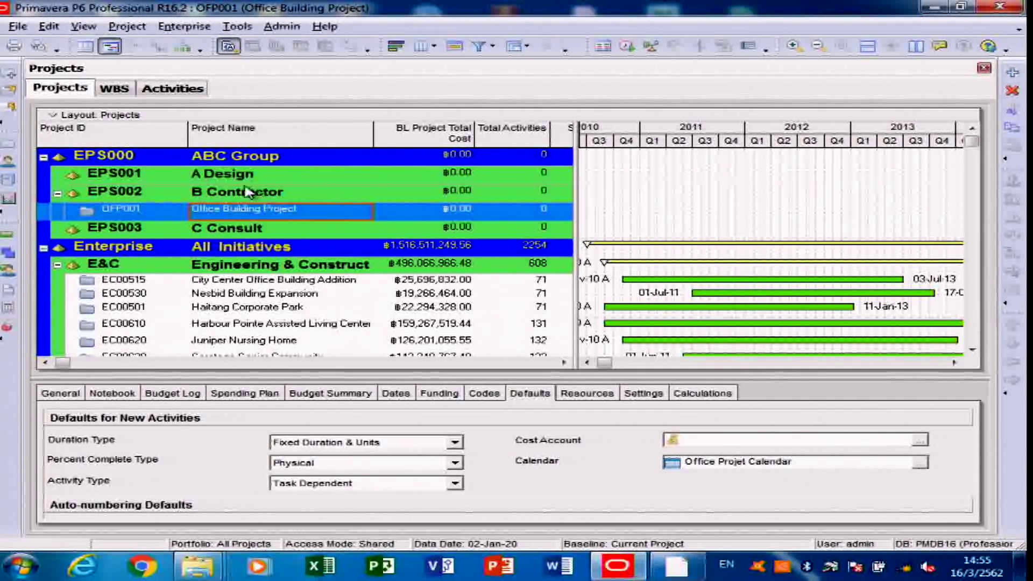
pyautogui.click(18, 27)
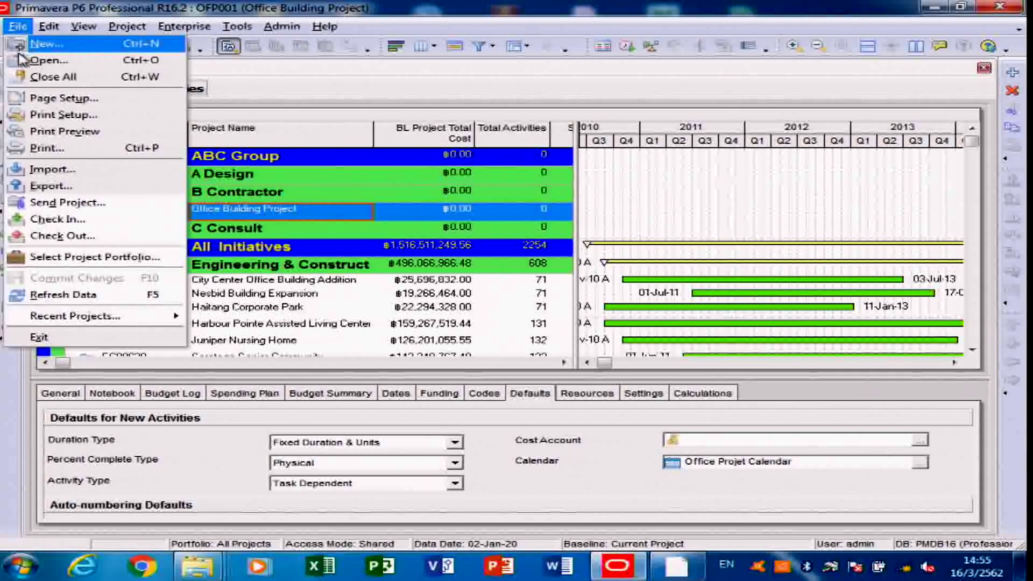
pyautogui.click(47, 172)
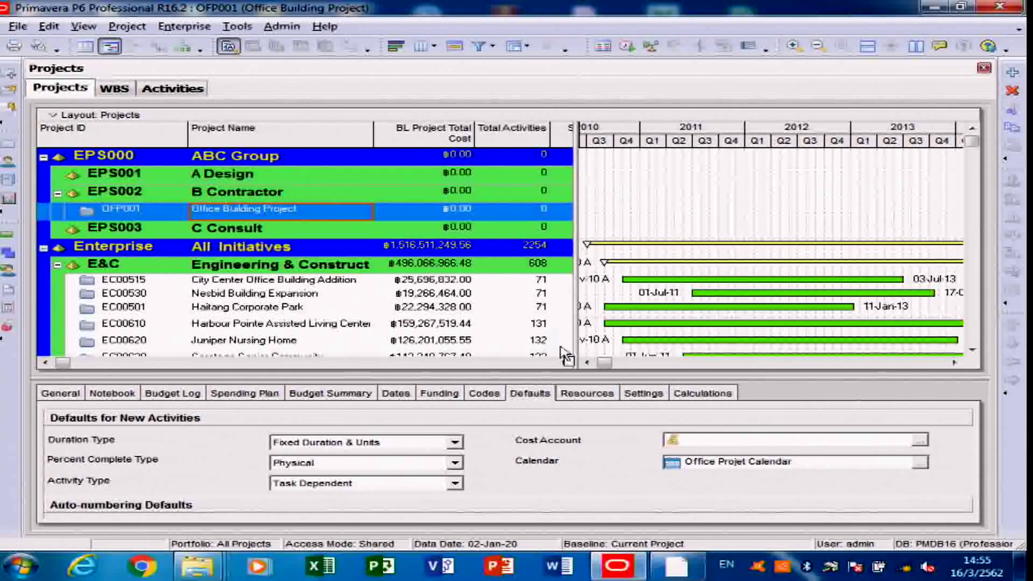
pyautogui.click(688, 573)
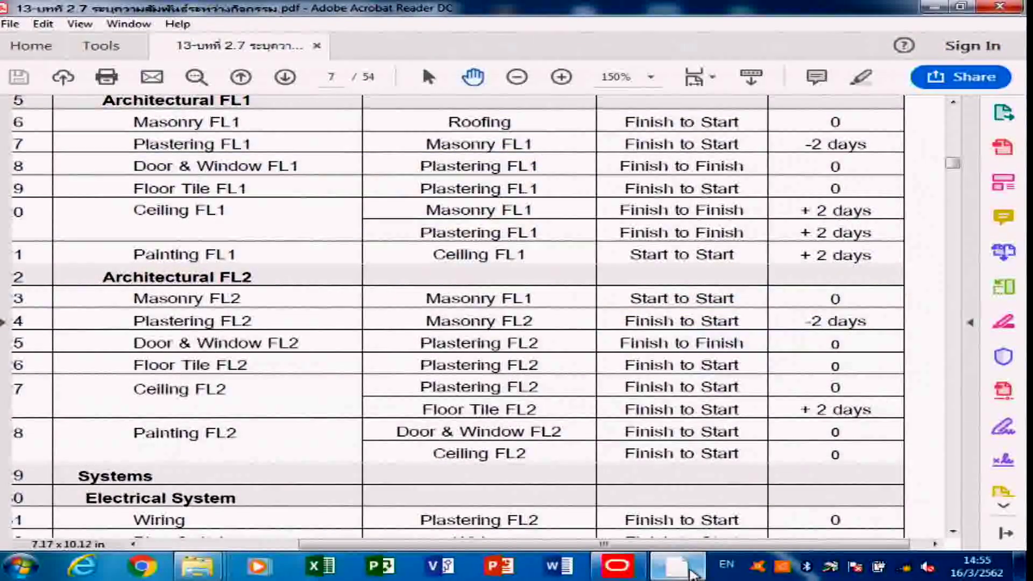
pyautogui.click(689, 572)
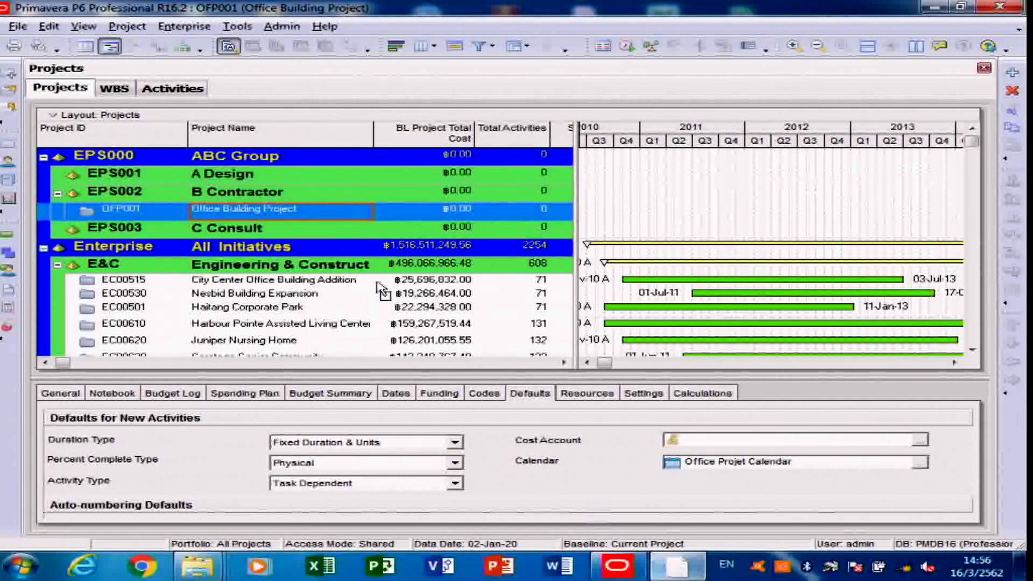
pyautogui.click(677, 565)
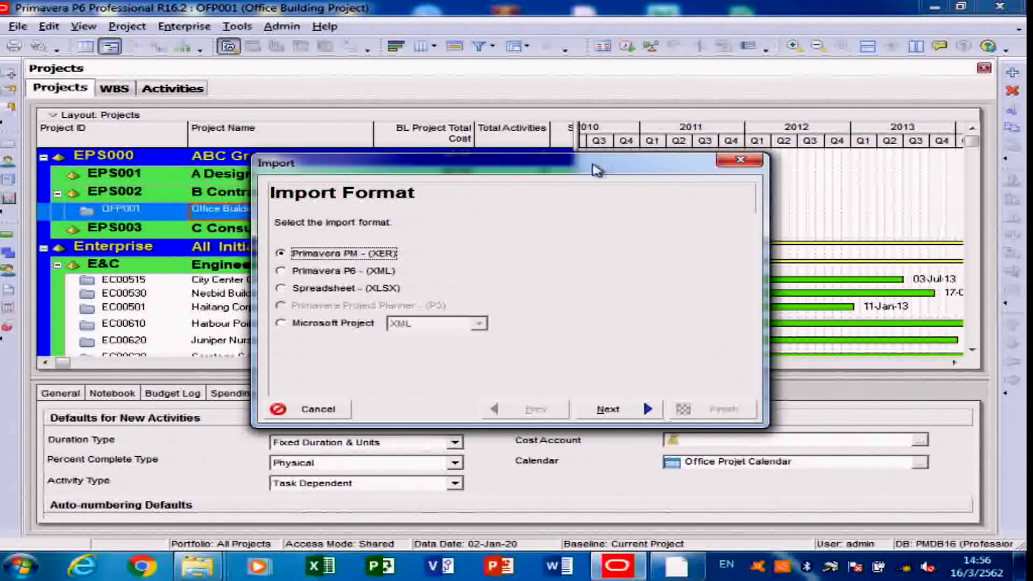
pyautogui.moveTo(597, 164); pyautogui.dragTo(545, 19)
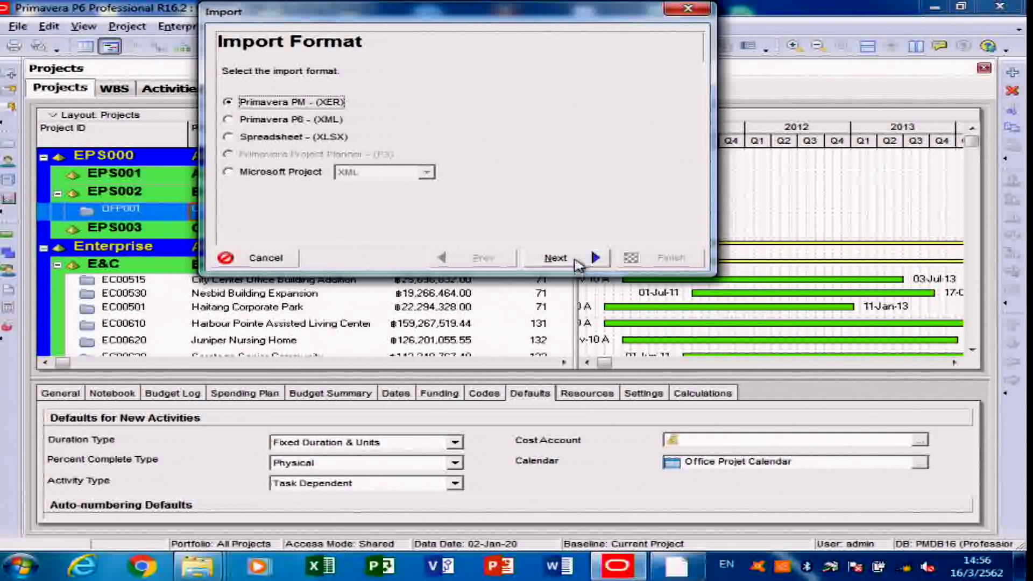
pyautogui.click(575, 262)
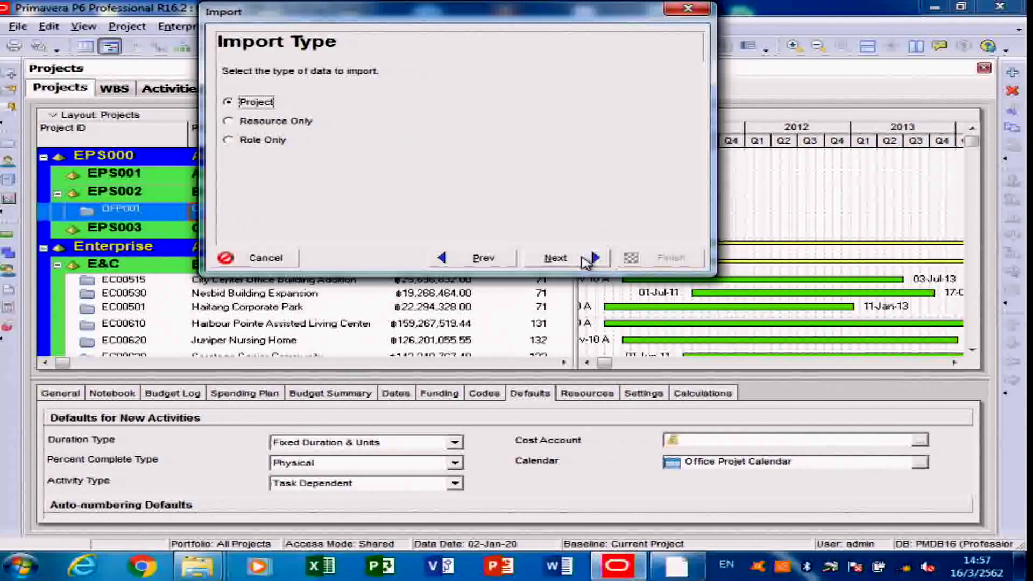
pyautogui.click(587, 263)
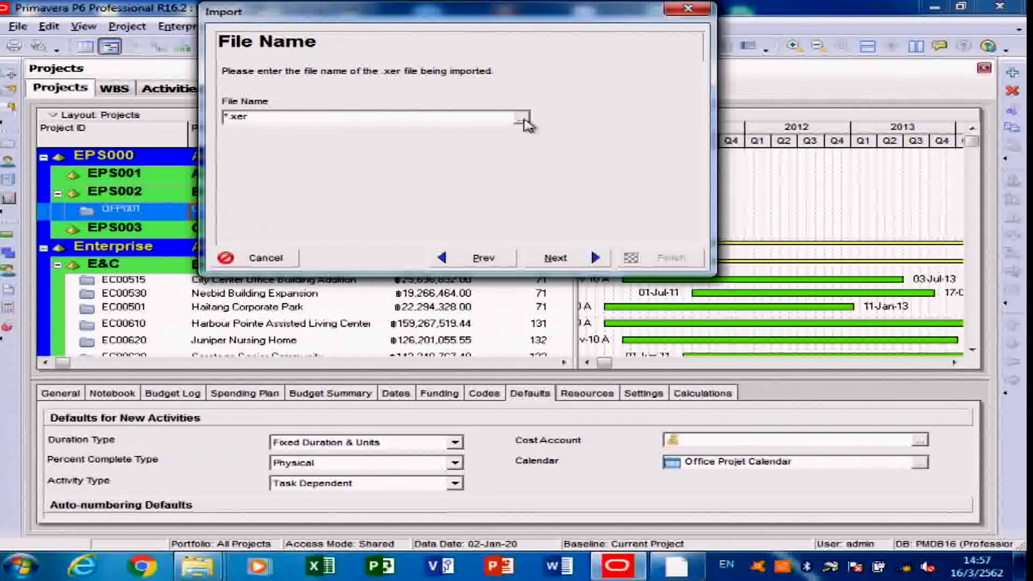
pyautogui.click(522, 119)
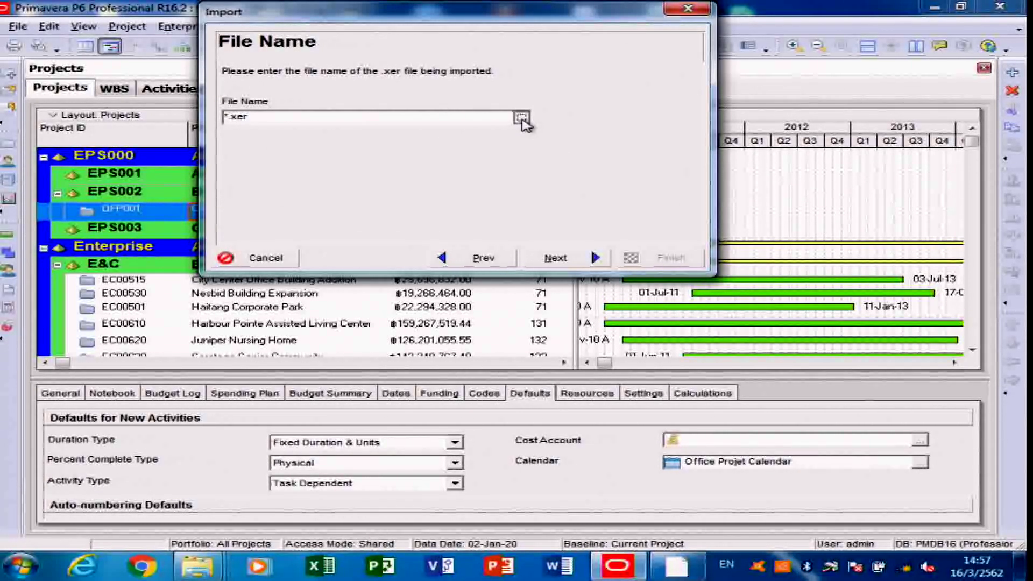
pyautogui.moveTo(527, 99); pyautogui.dragTo(545, 13)
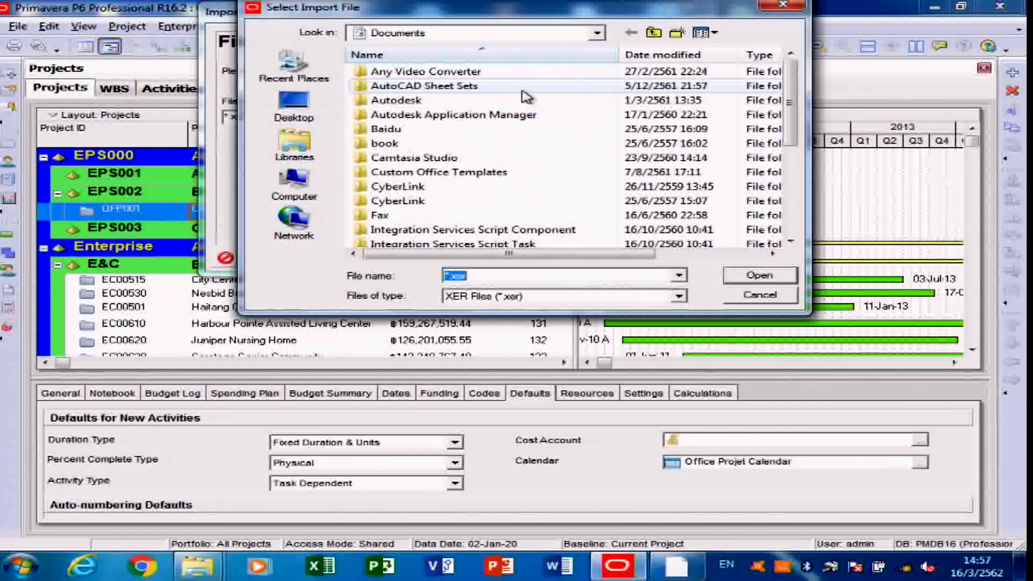
pyautogui.click(293, 185)
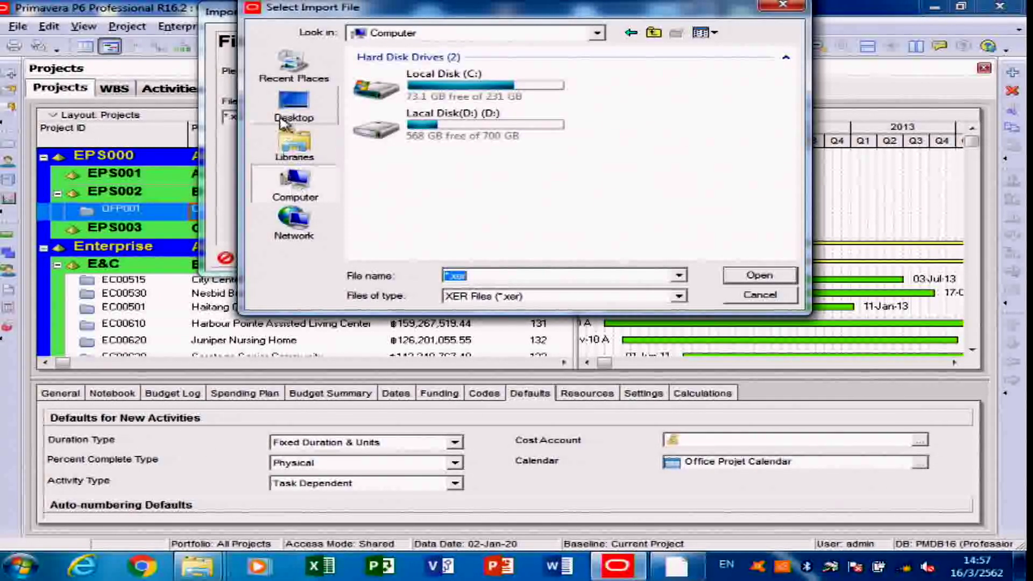
pyautogui.click(290, 116)
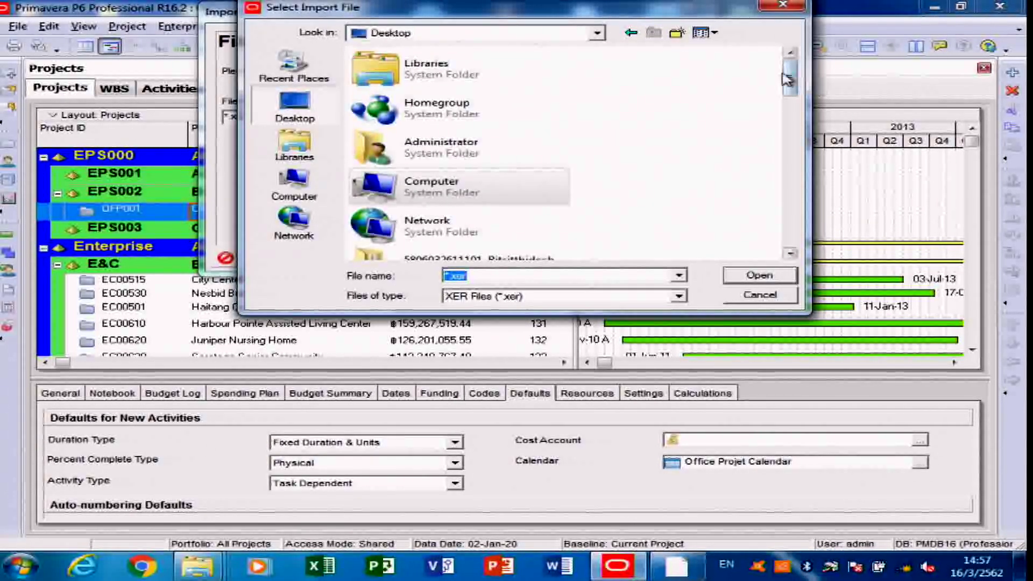
pyautogui.moveTo(791, 78); pyautogui.dragTo(785, 156)
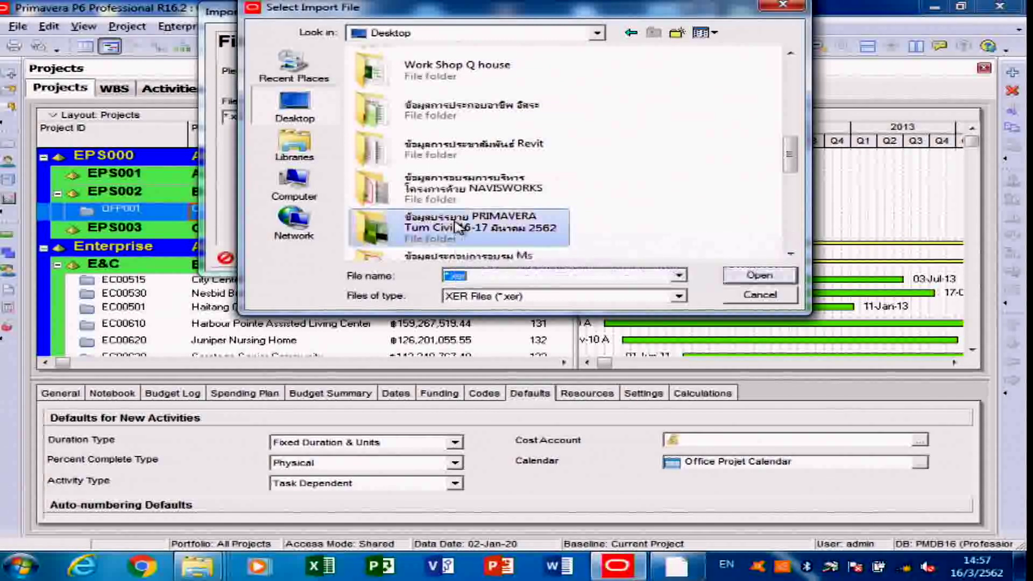
pyautogui.doubleClick(483, 231)
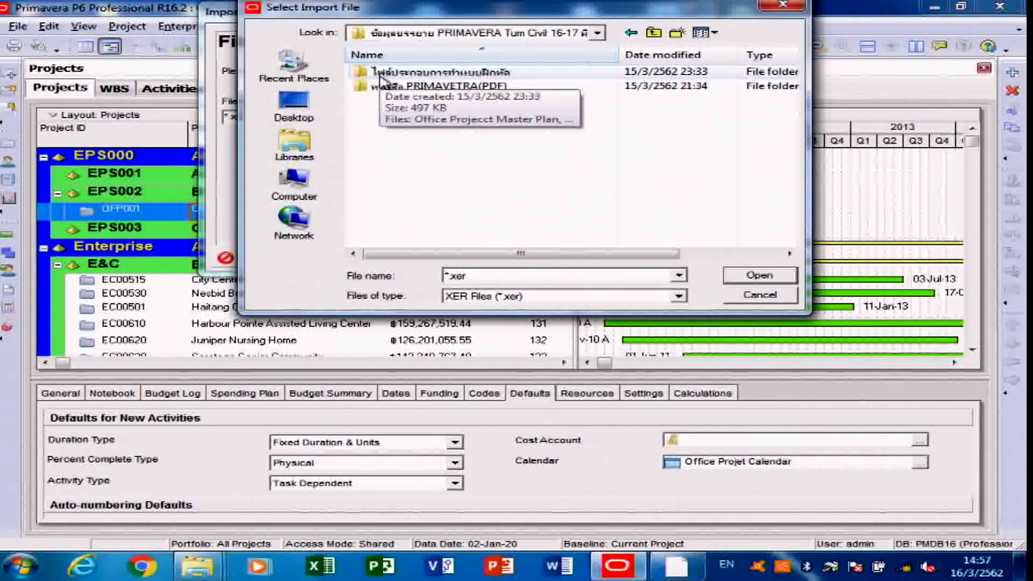
pyautogui.doubleClick(381, 74)
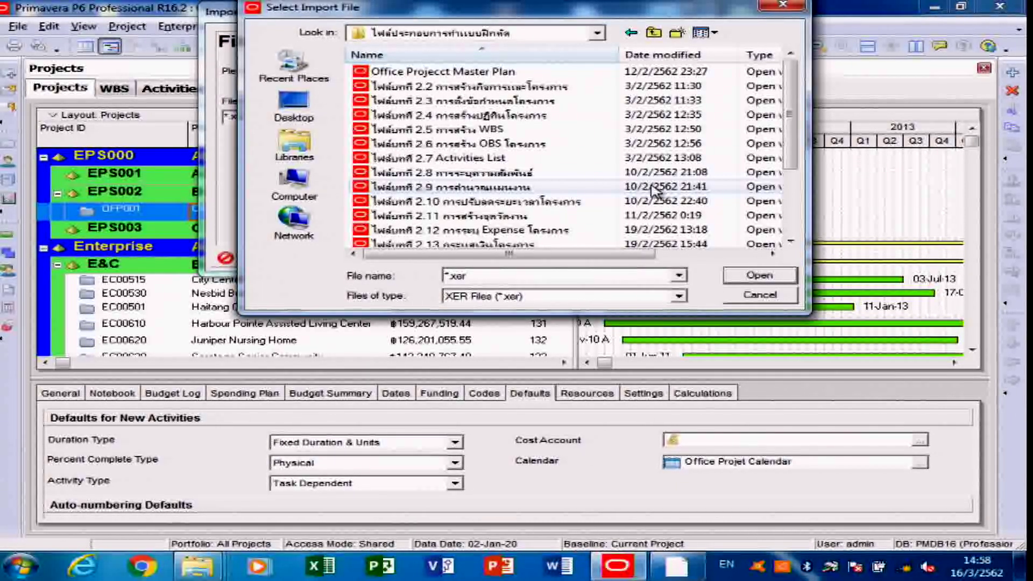
pyautogui.click(438, 173)
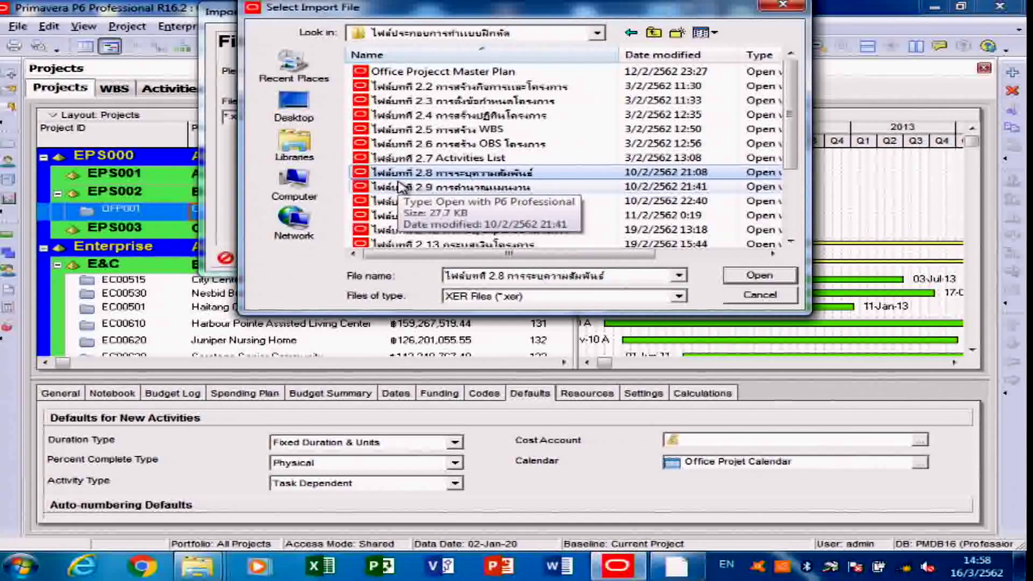
pyautogui.click(760, 275)
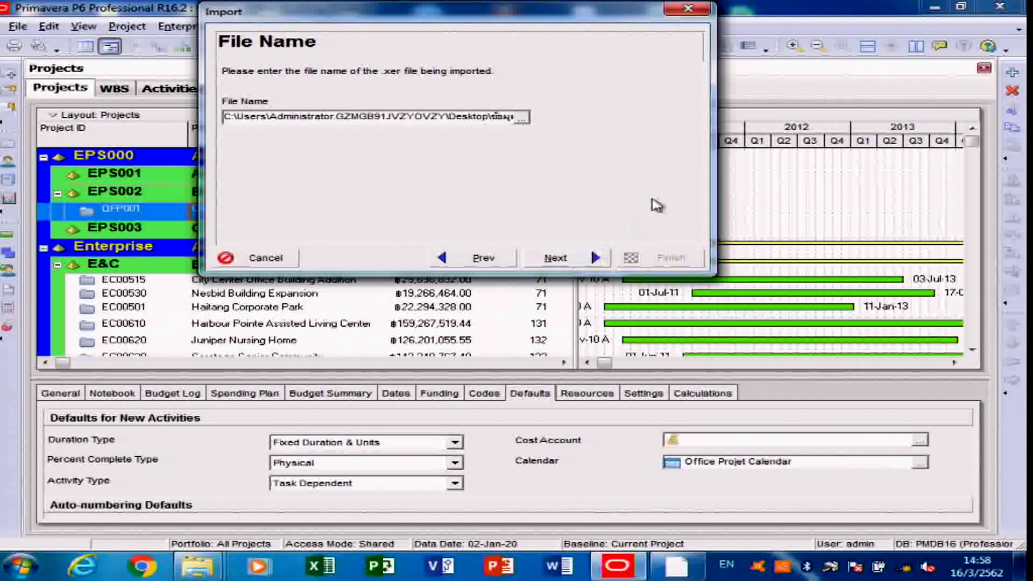
pyautogui.click(688, 9)
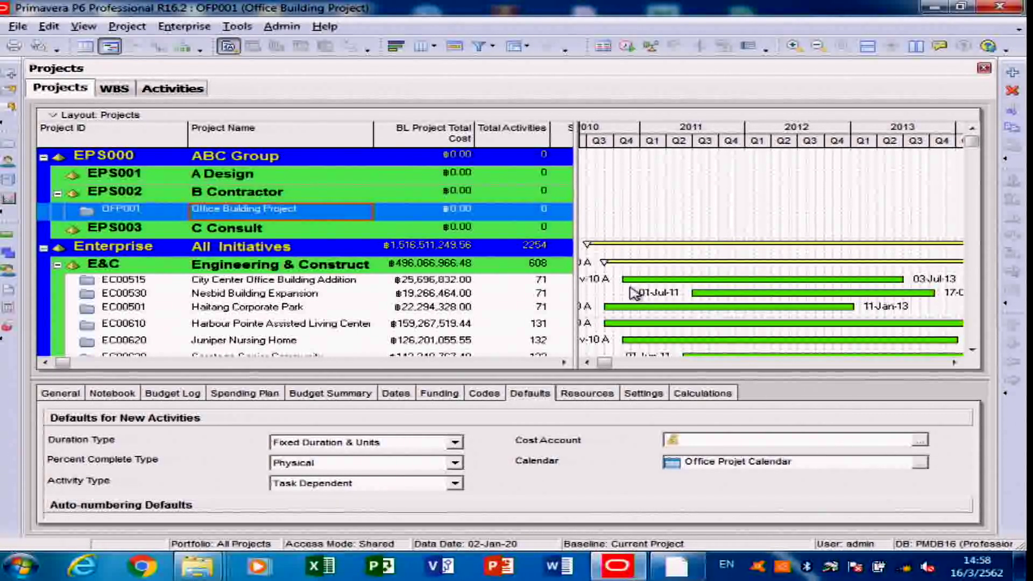
# Step: Select the B Contractor node and start an import in Primavera PM (XER) format with Project as the data type
pyautogui.click(216, 199)
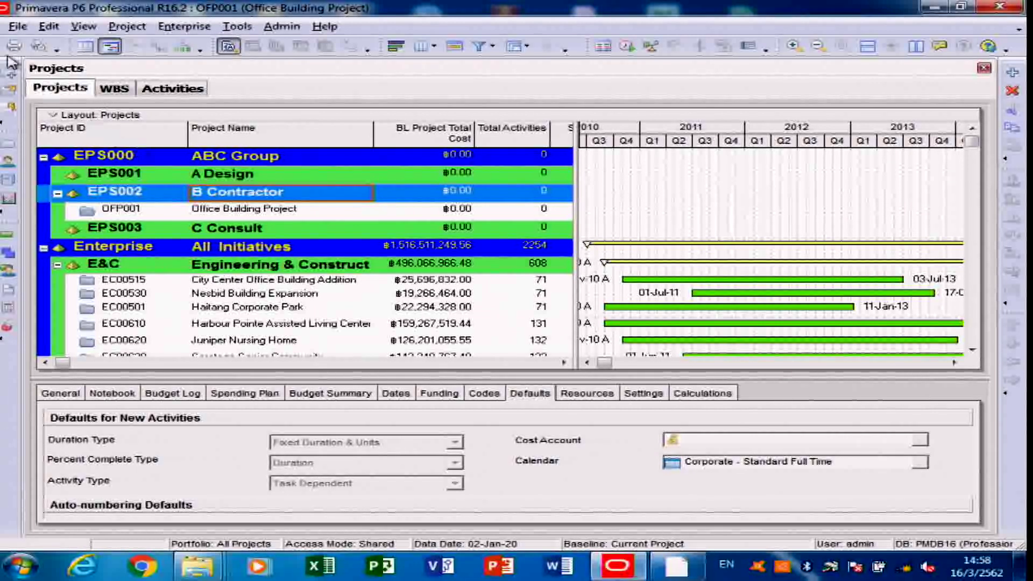
pyautogui.click(17, 28)
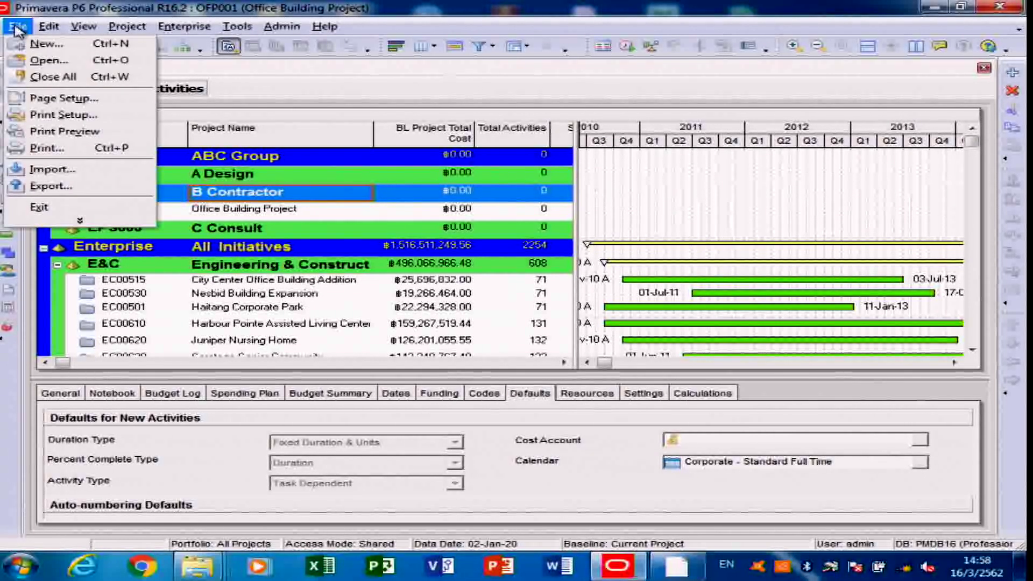
pyautogui.press('Escape')
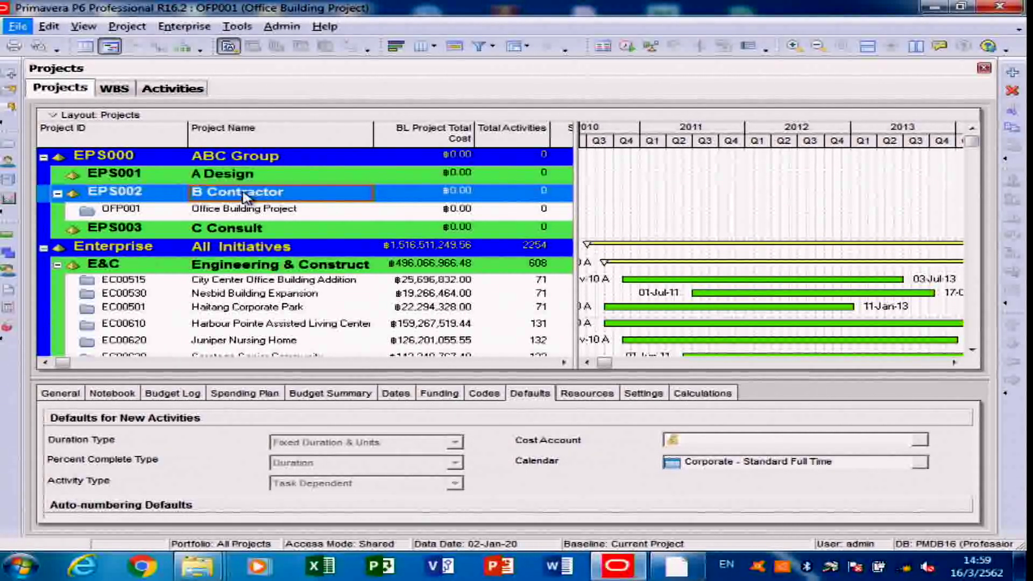
pyautogui.click(17, 27)
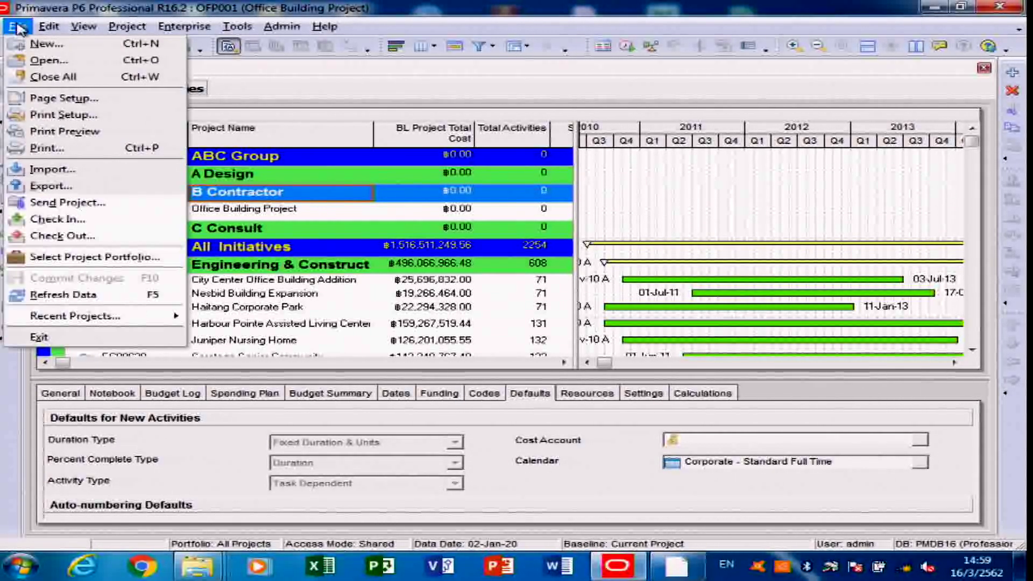
pyautogui.click(51, 171)
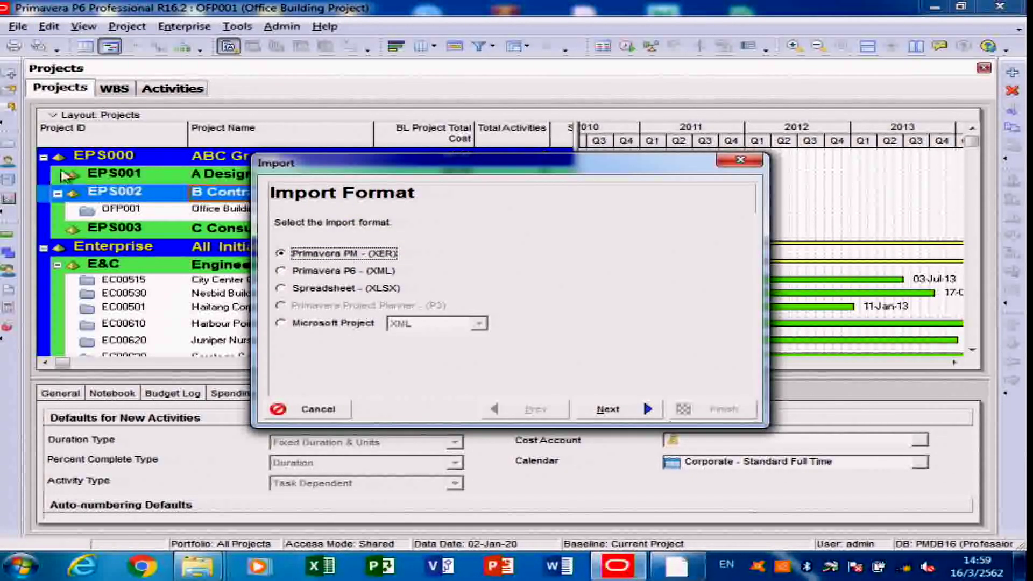
pyautogui.moveTo(355, 165); pyautogui.dragTo(327, 36)
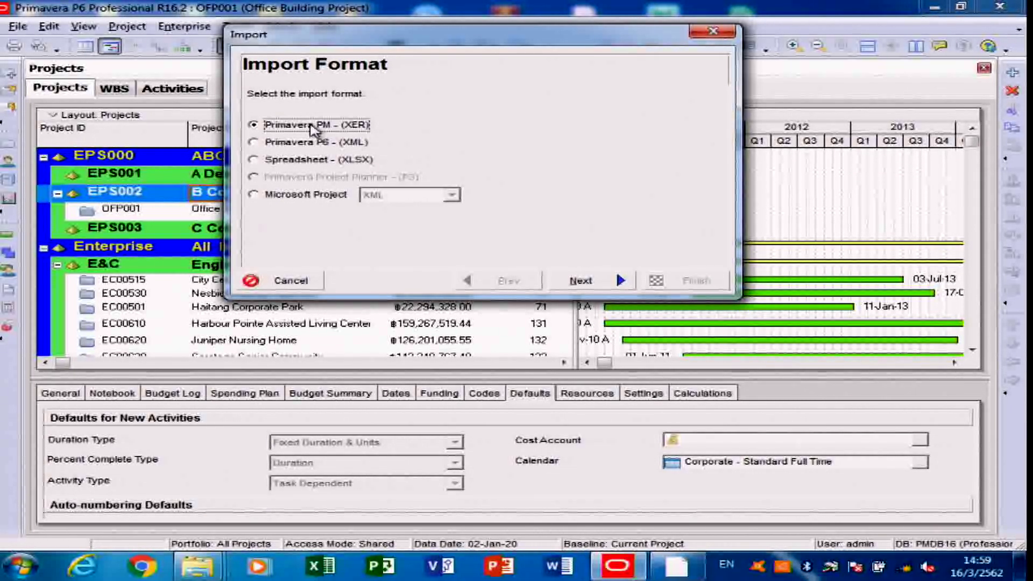
pyautogui.click(595, 280)
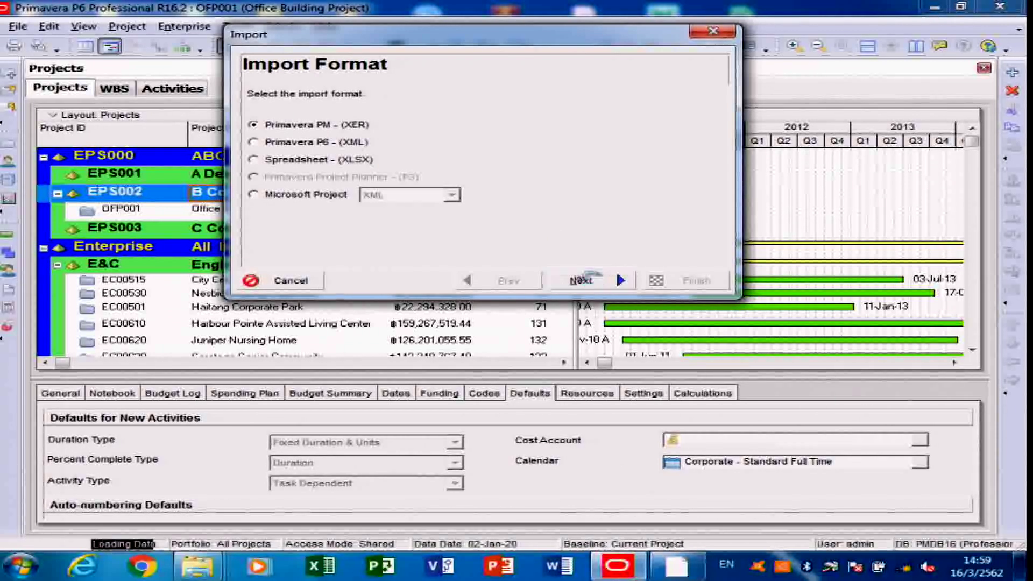
pyautogui.moveTo(335, 44); pyautogui.dragTo(340, 17)
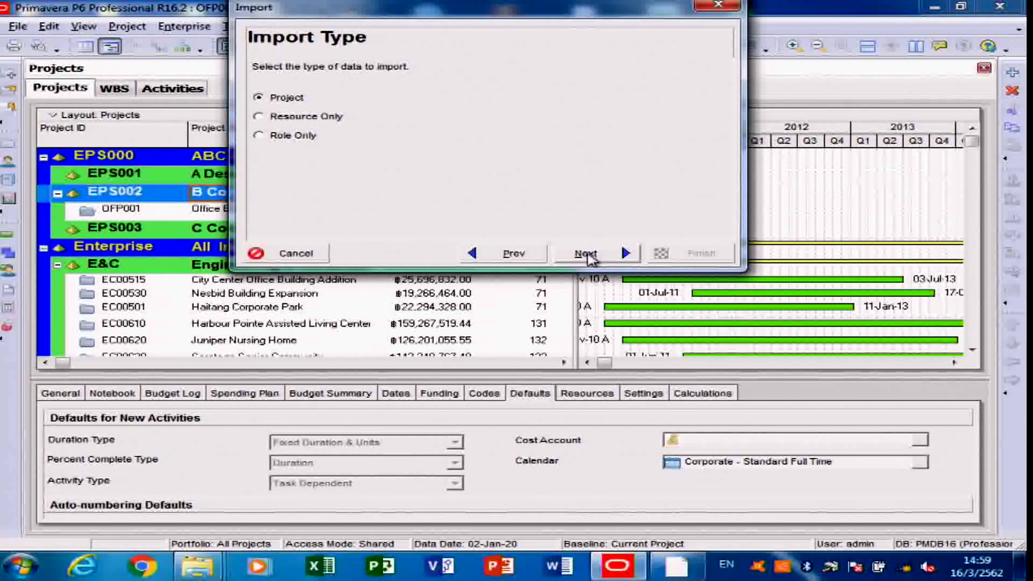
pyautogui.click(586, 253)
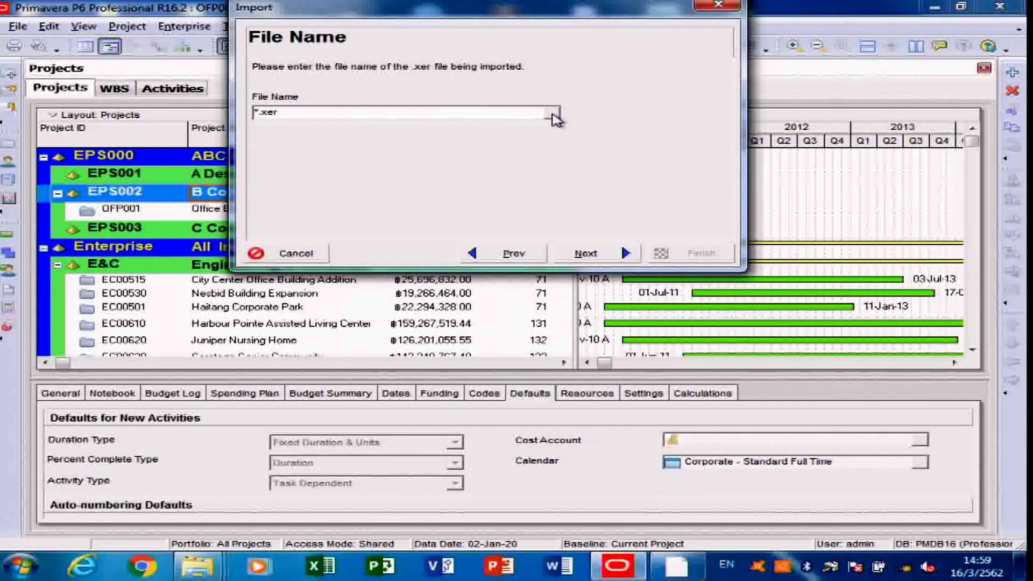
# Step: Choose the XER file "ไฟล์บทที่ 2.8 การระบุความสัมพันธ์" as the import file and continue to the import project options
pyautogui.click(554, 114)
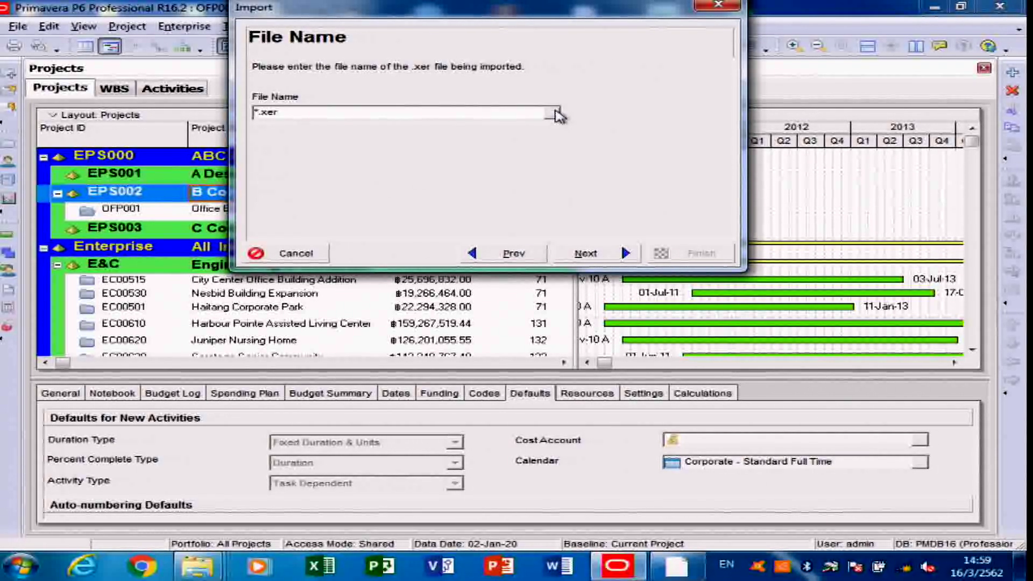
pyautogui.moveTo(558, 101); pyautogui.dragTo(555, 13)
pyautogui.click(440, 176)
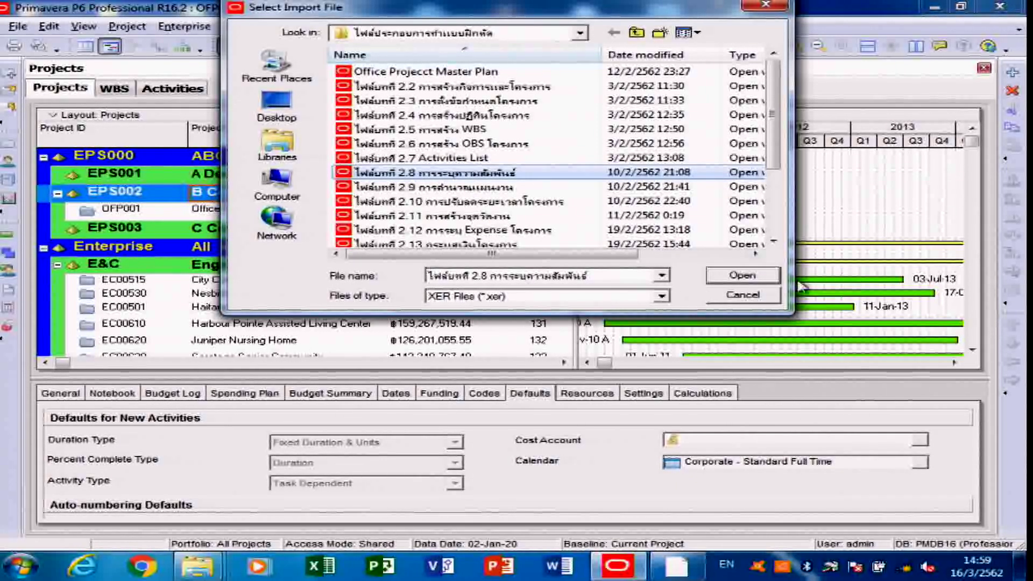
pyautogui.click(743, 275)
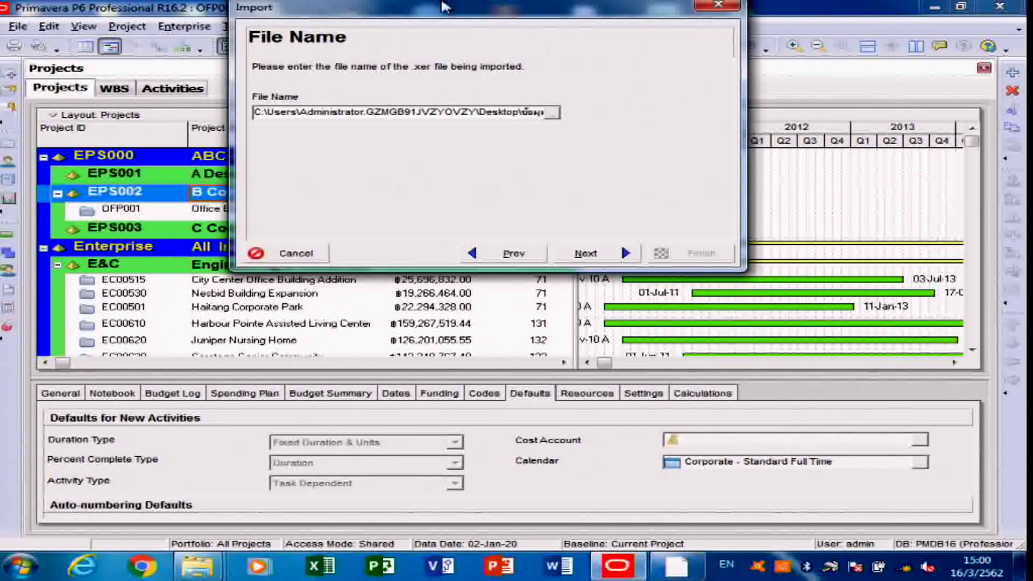
pyautogui.moveTo(443, 22); pyautogui.dragTo(424, 8)
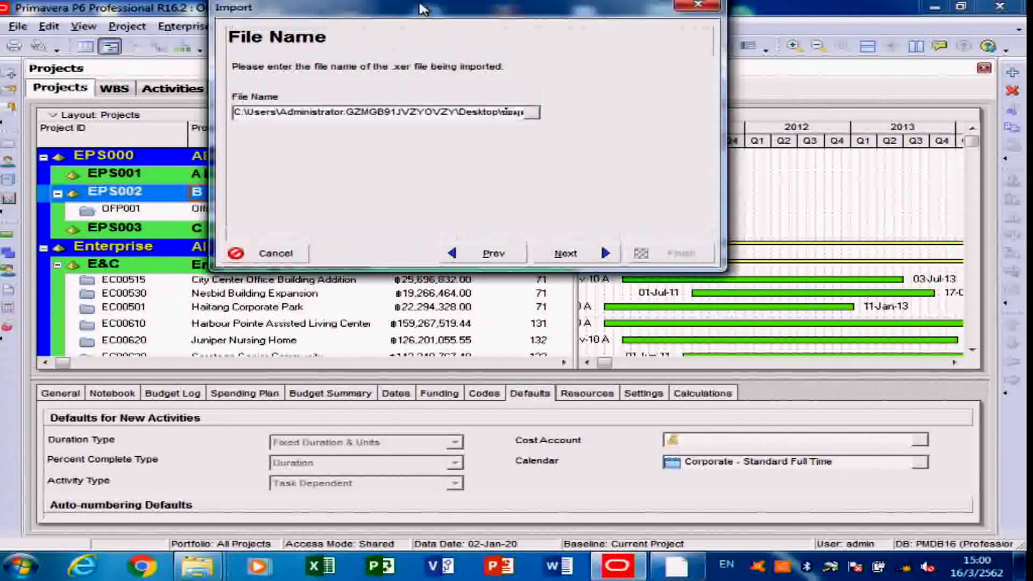
pyautogui.click(572, 253)
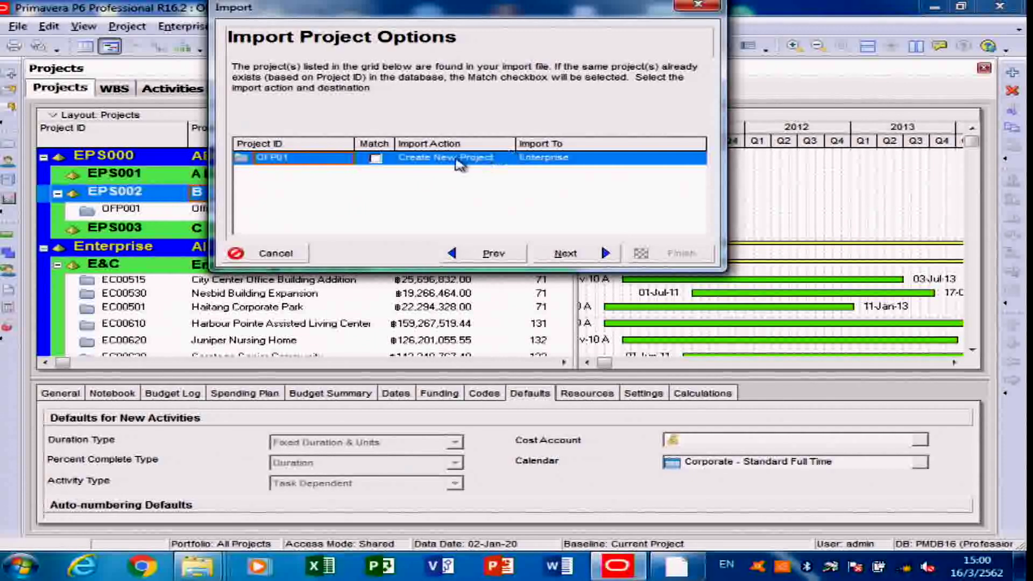
# Step: Set the import action for project OFP01 to Create New Project
pyautogui.click(506, 161)
pyautogui.click(506, 159)
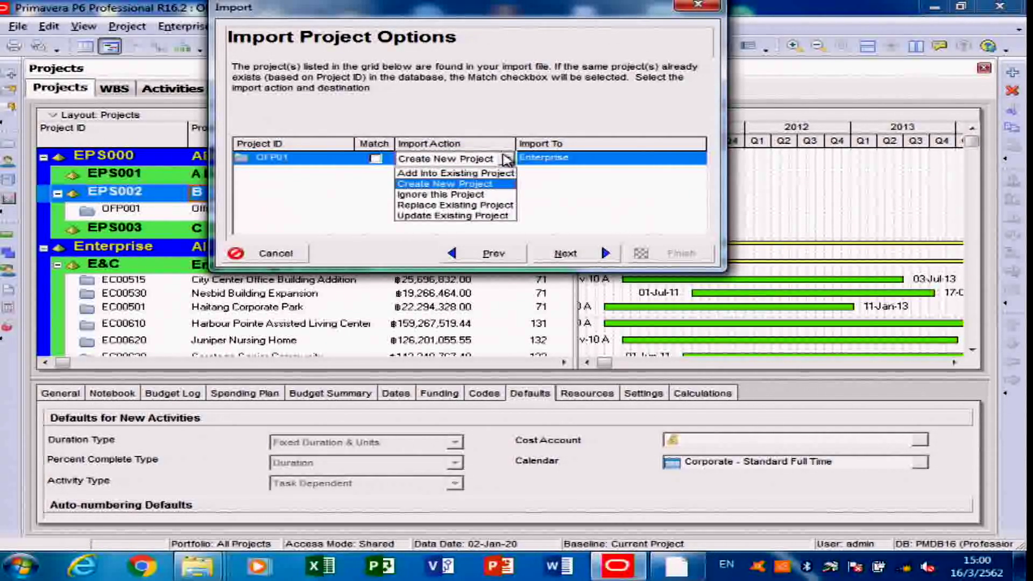
pyautogui.click(507, 160)
pyautogui.click(506, 160)
pyautogui.click(506, 160)
pyautogui.click(506, 160)
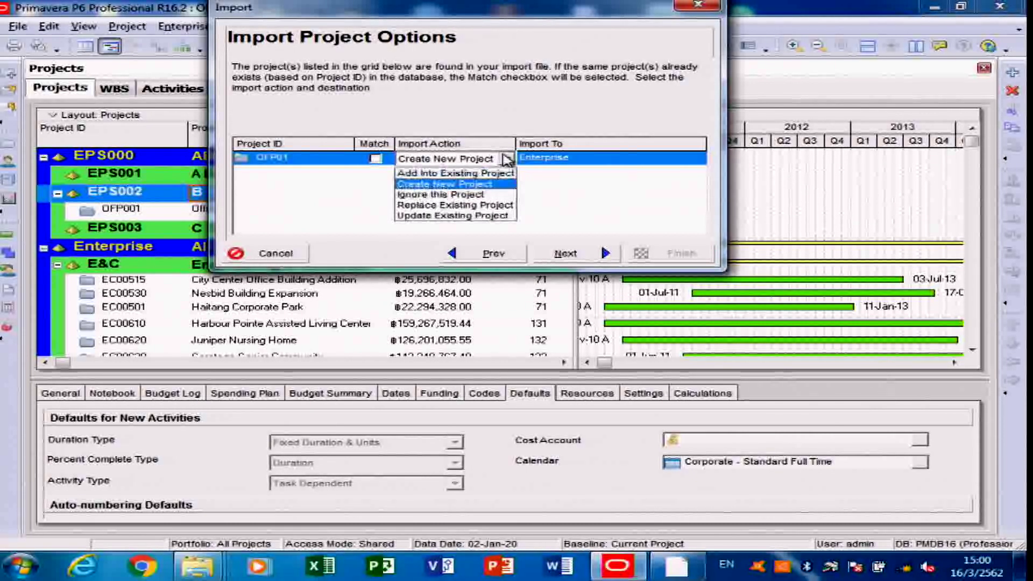
pyautogui.click(507, 160)
pyautogui.click(506, 160)
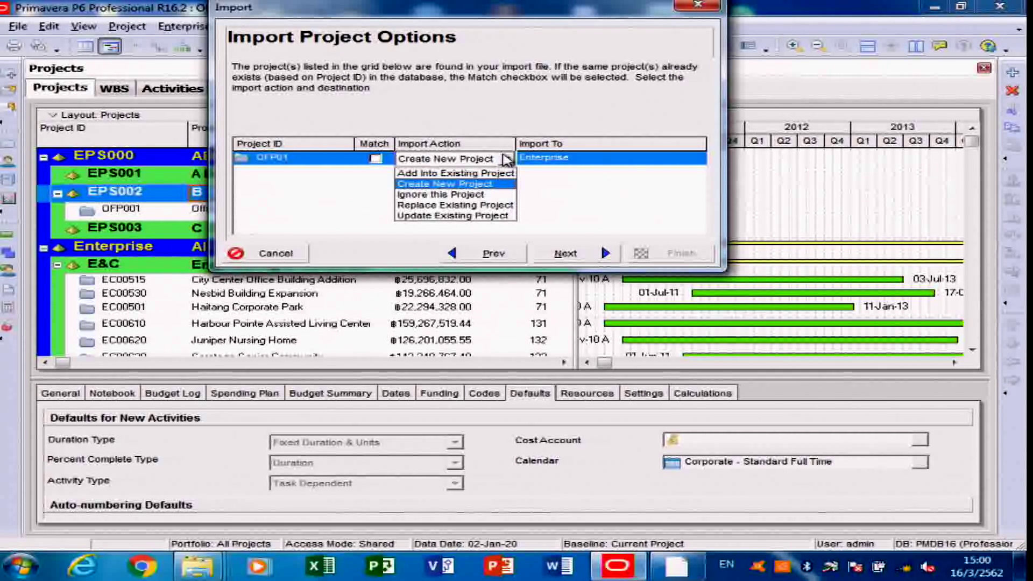
pyautogui.click(492, 186)
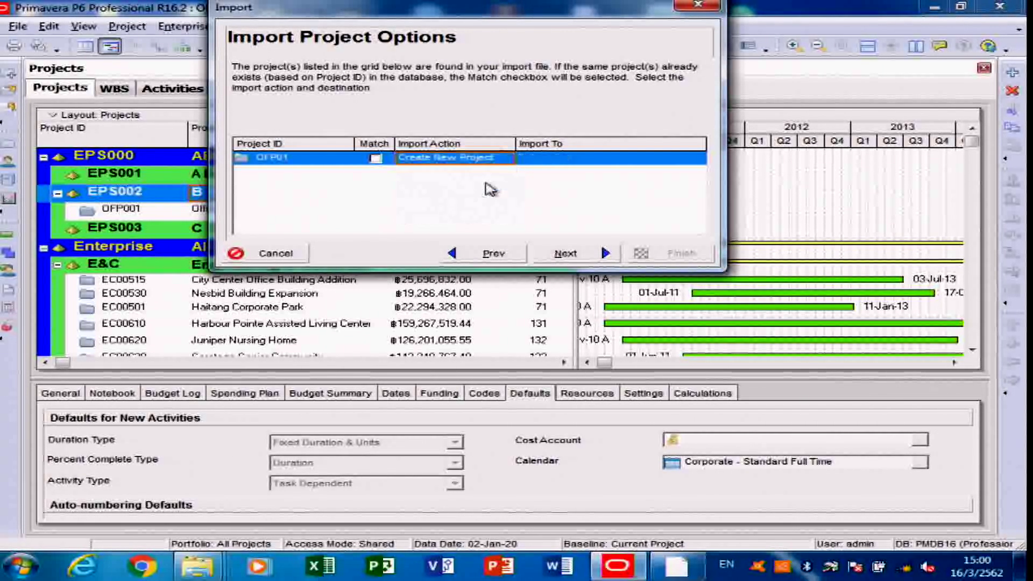
# Step: Choose EPS002 B Contractor as the EPS node to import project OFP01 into
pyautogui.click(663, 158)
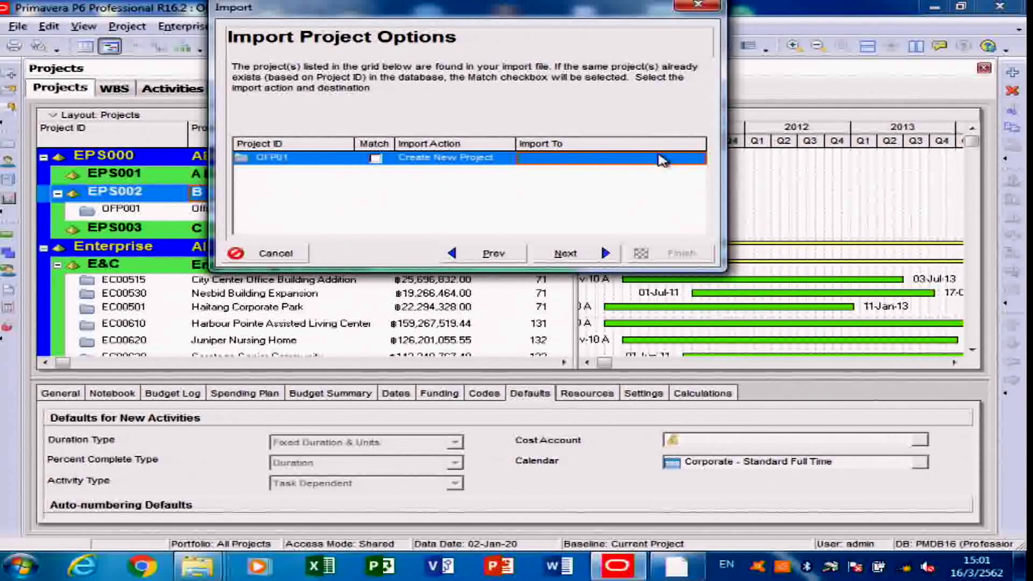
pyautogui.click(668, 158)
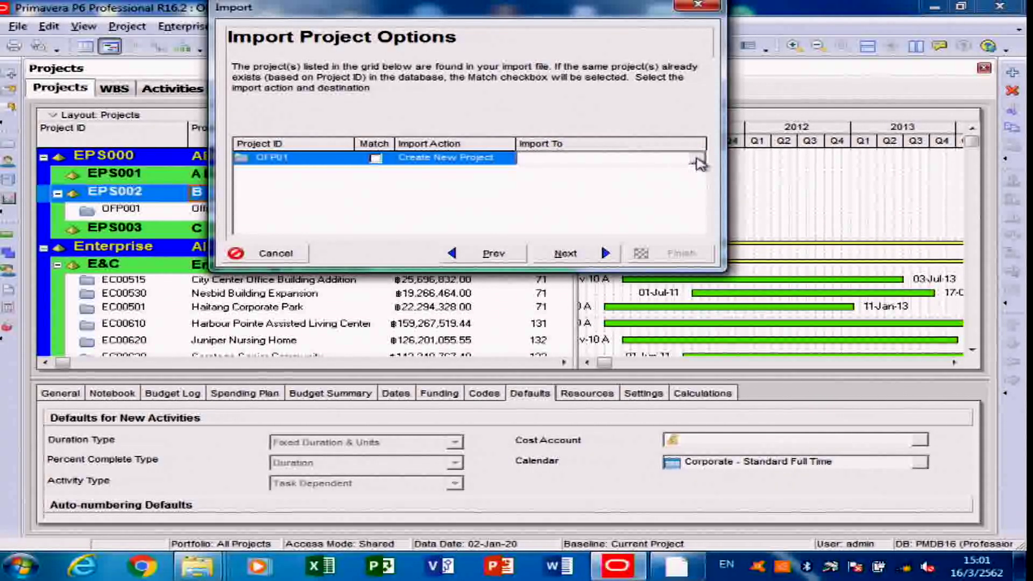
pyautogui.click(697, 159)
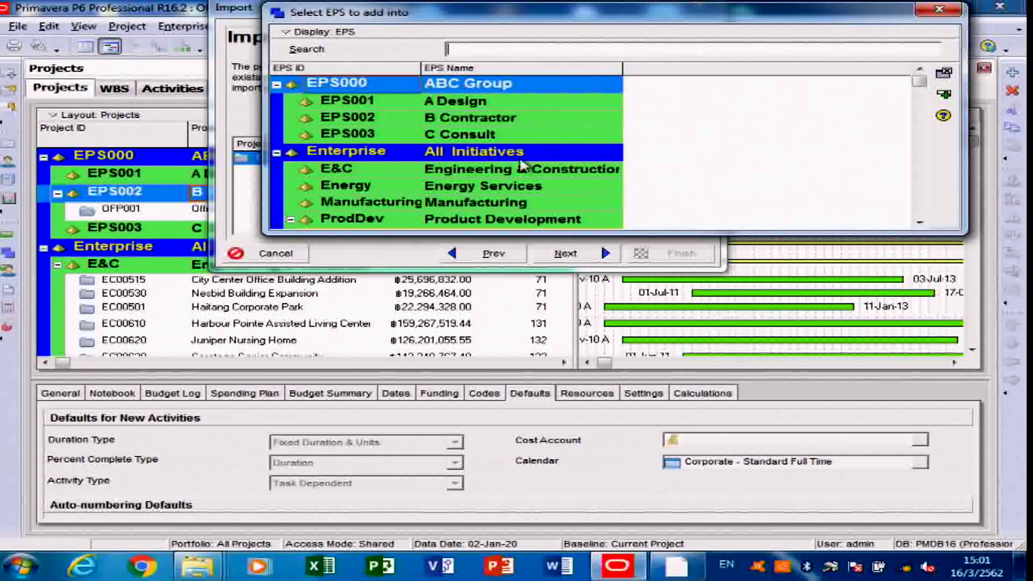
pyautogui.click(485, 119)
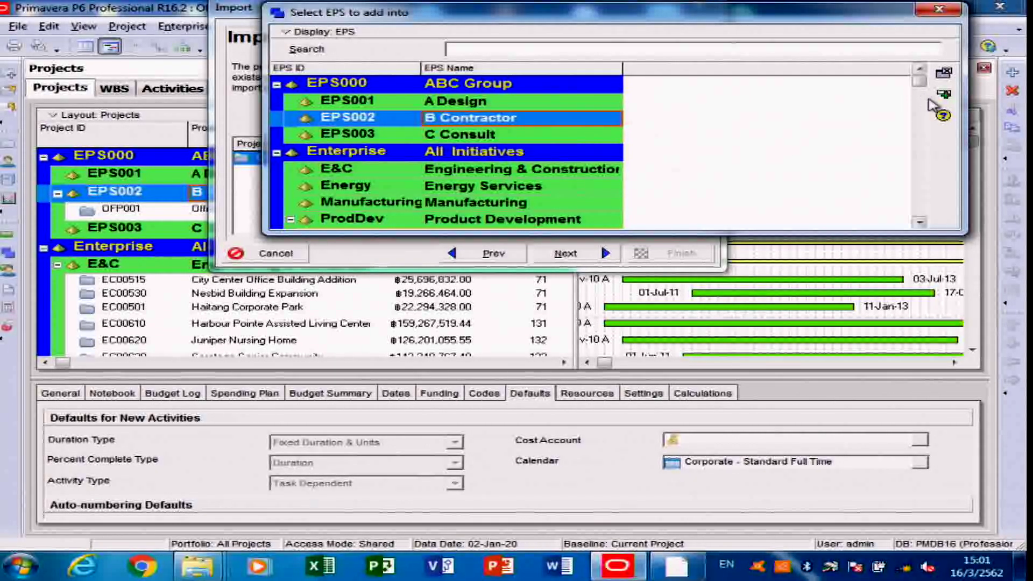
pyautogui.click(944, 96)
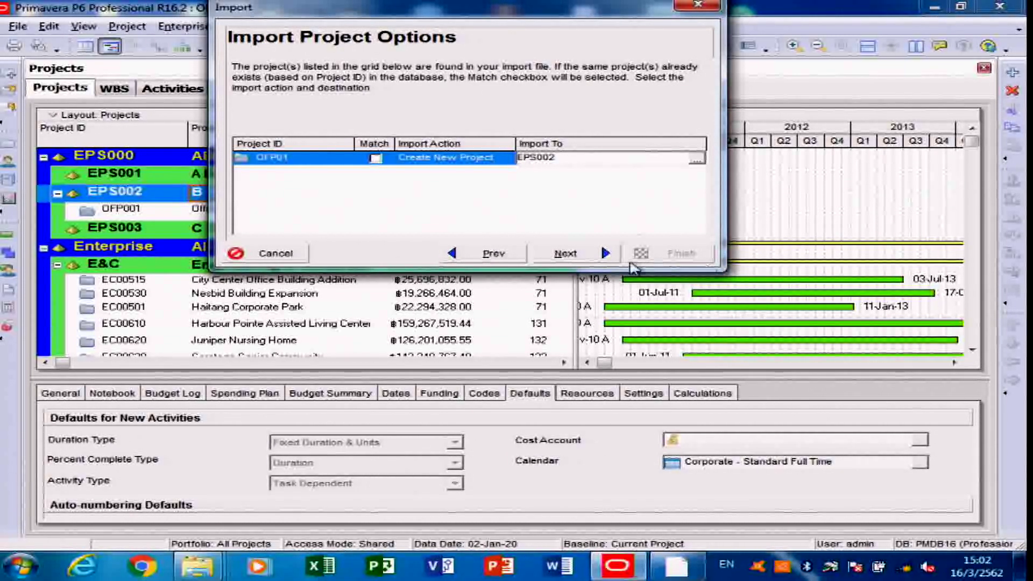
# Step: Run the import with the Default Configuration and close the import wizard
pyautogui.click(592, 259)
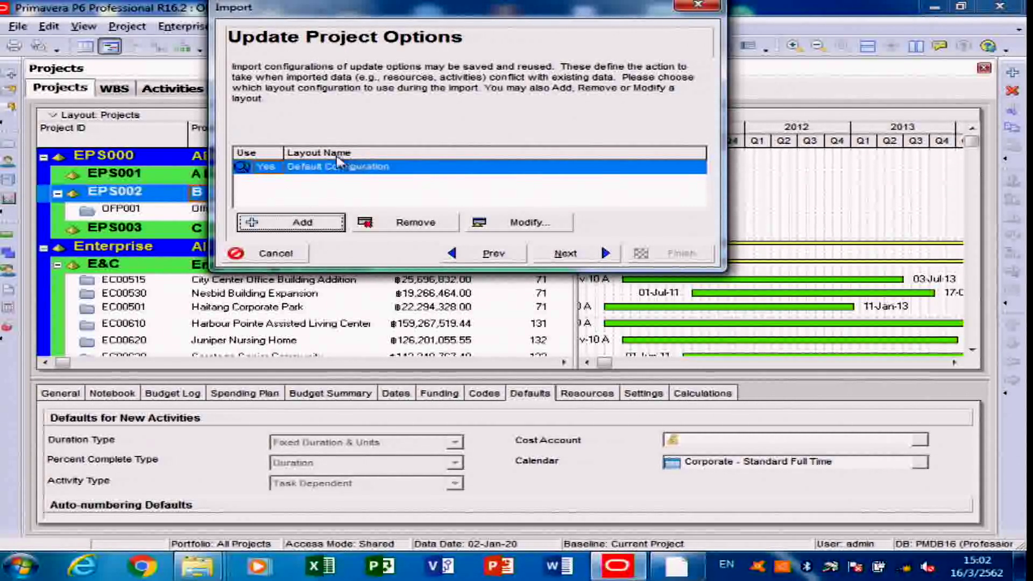
pyautogui.click(596, 257)
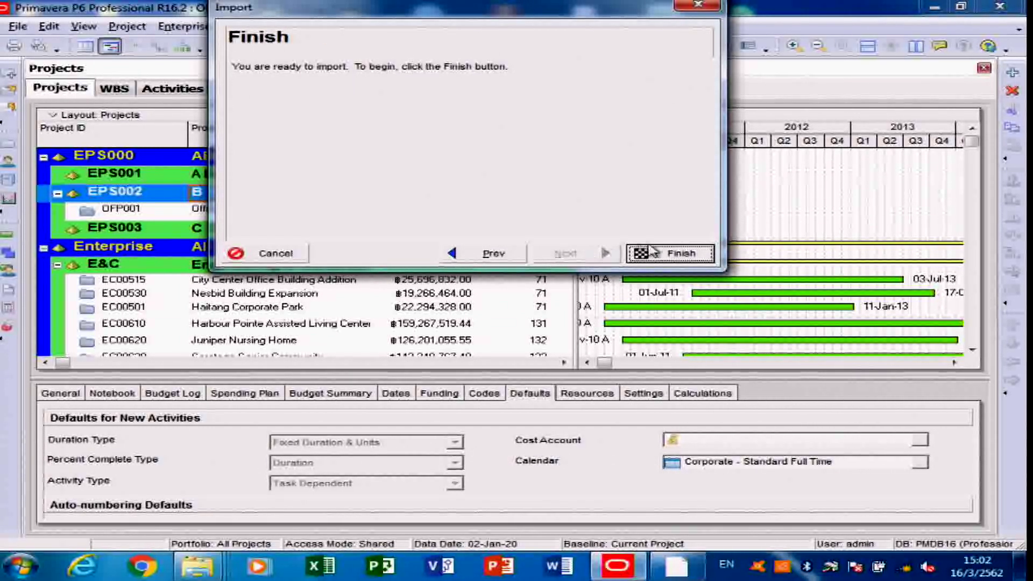
pyautogui.click(684, 260)
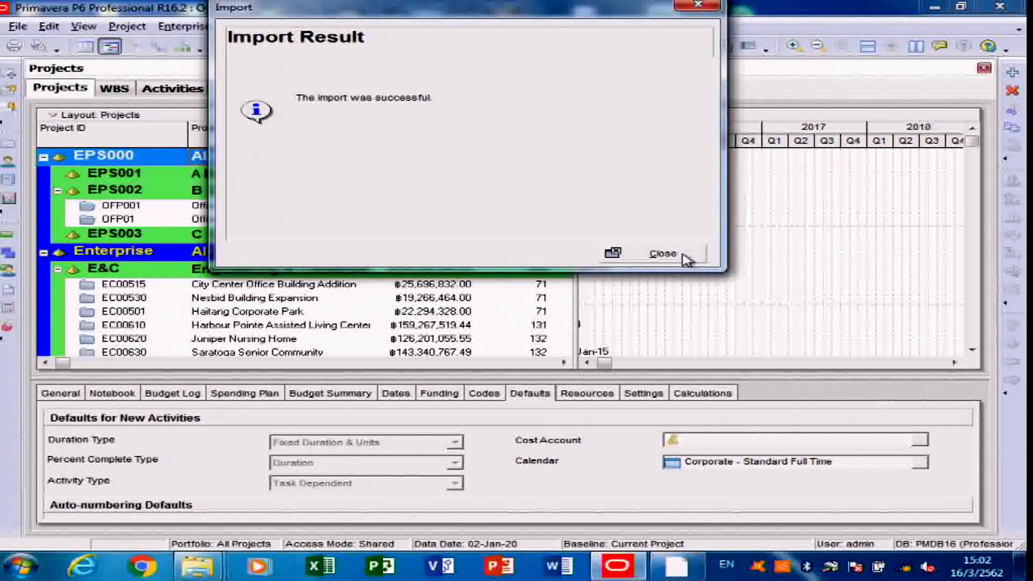
pyautogui.click(681, 257)
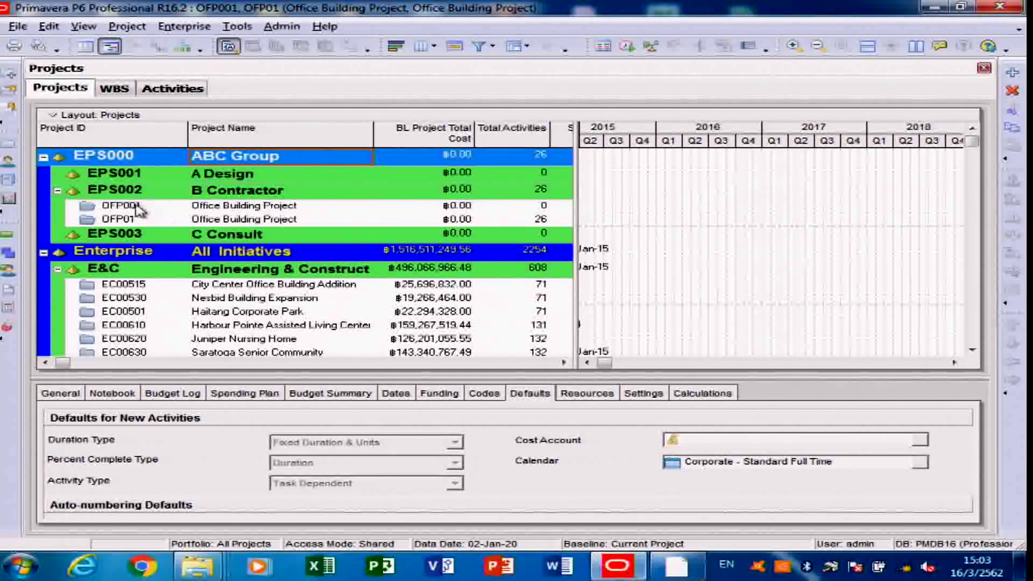
# Step: Open the imported Office Building Project OFP01 under B Contractor
pyautogui.click(119, 220)
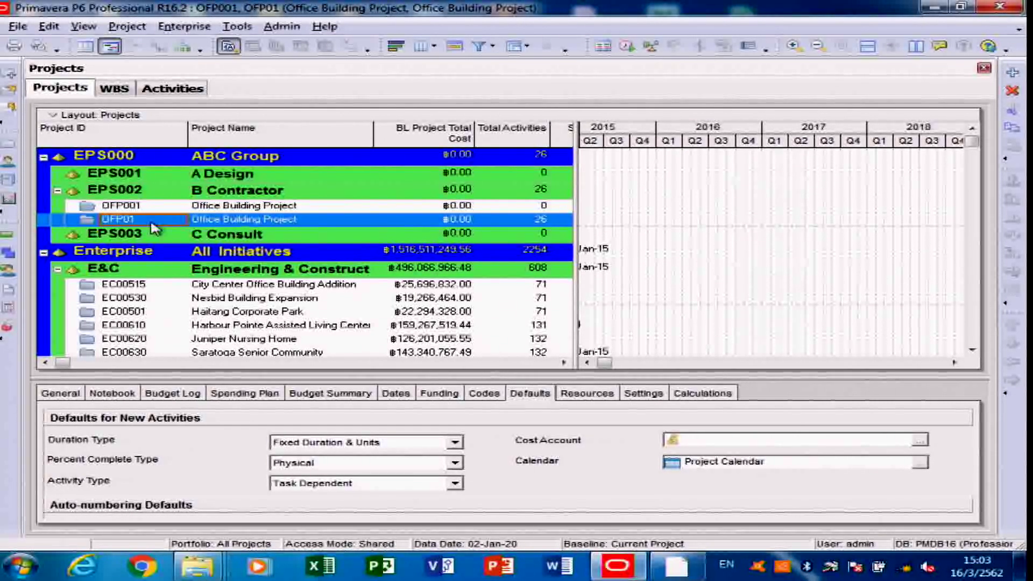
pyautogui.rightClick(235, 223)
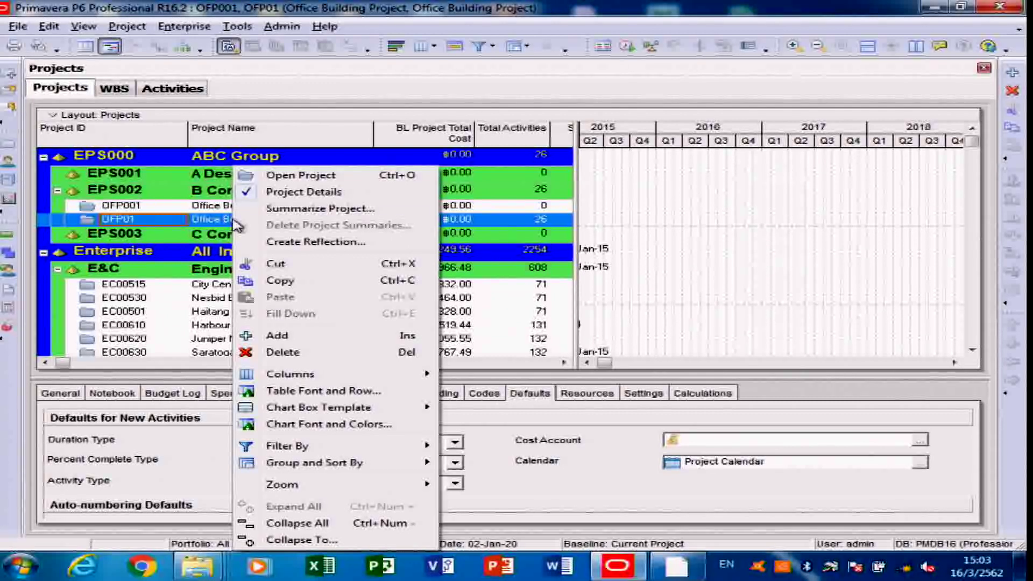
pyautogui.click(304, 175)
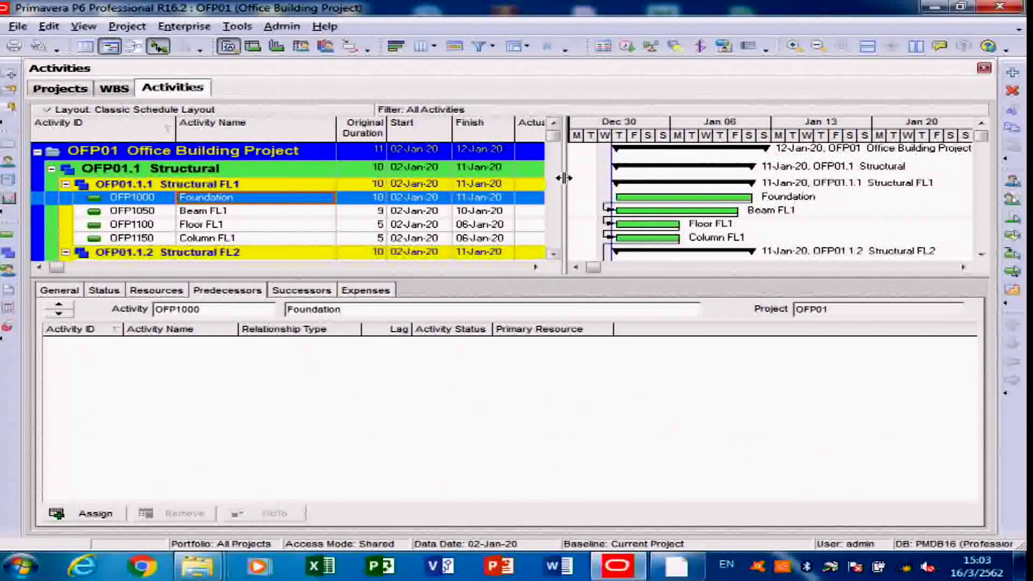
# Step: Widen the Gantt chart area and examine the relationship lines from the Structural activities through to Systems
pyautogui.moveTo(564, 177); pyautogui.dragTo(383, 178)
pyautogui.scroll(-2, 518, 199)
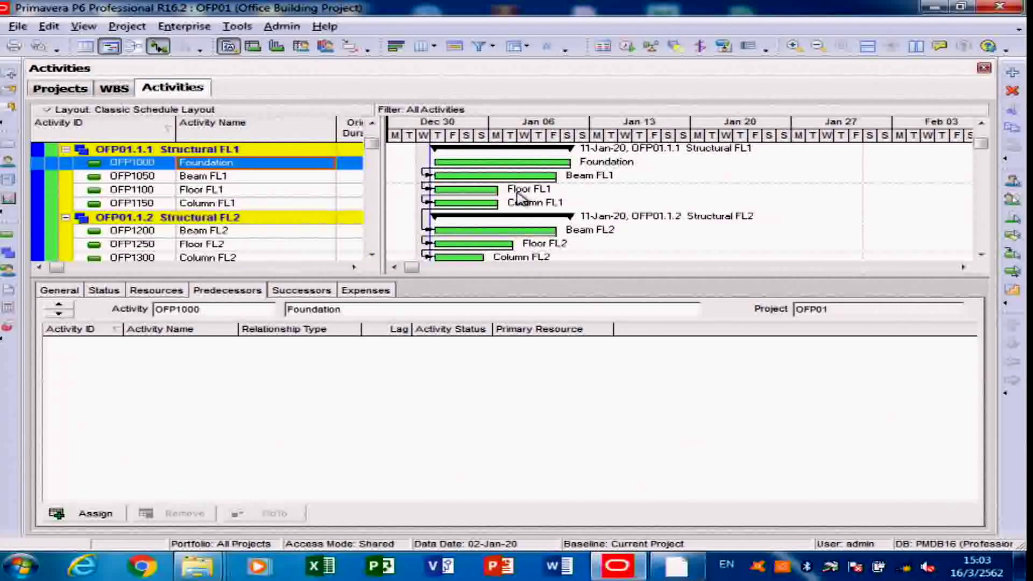
pyautogui.scroll(-5, 518, 199)
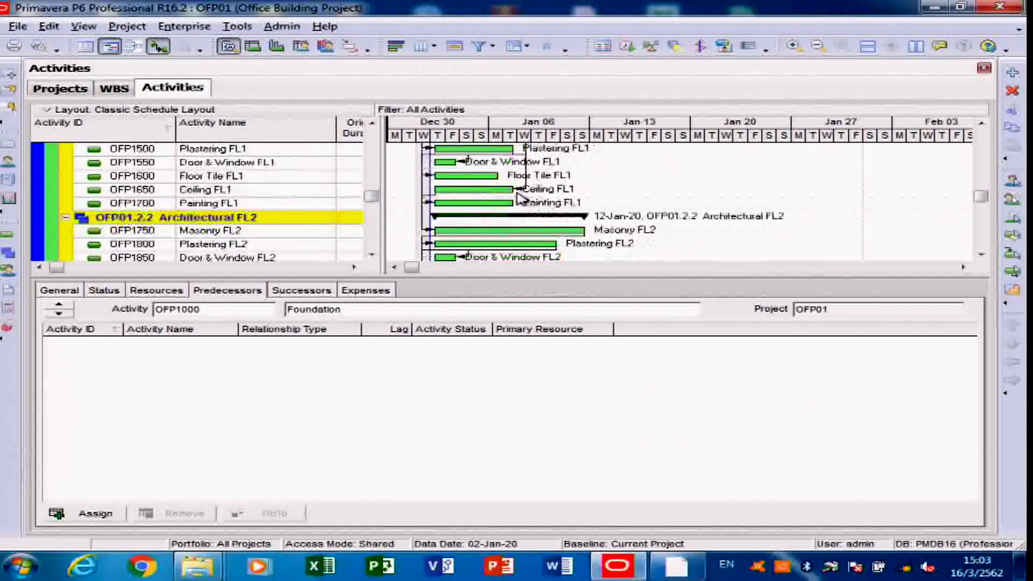
pyautogui.scroll(-4, 518, 199)
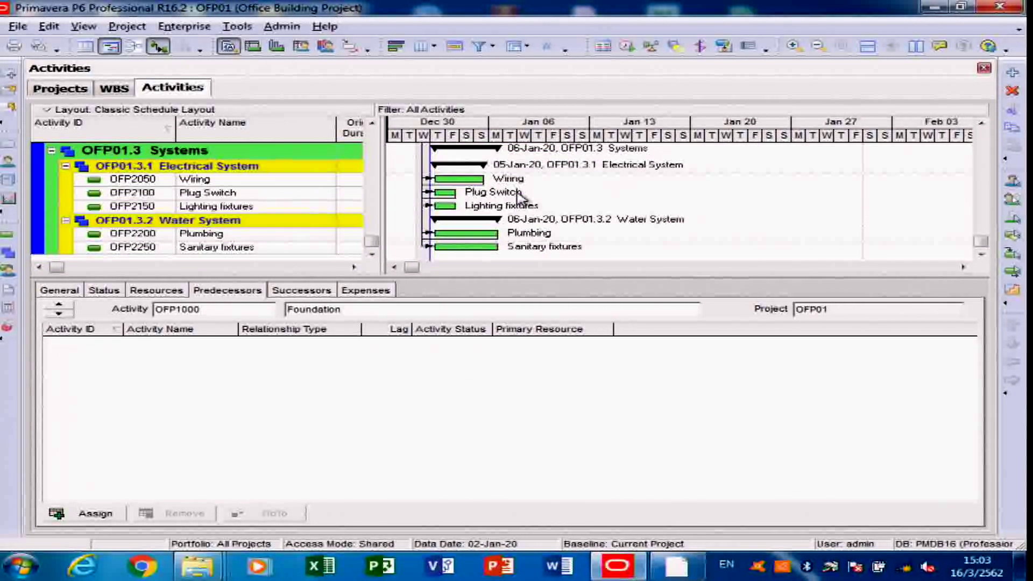
pyautogui.scroll(3, 518, 199)
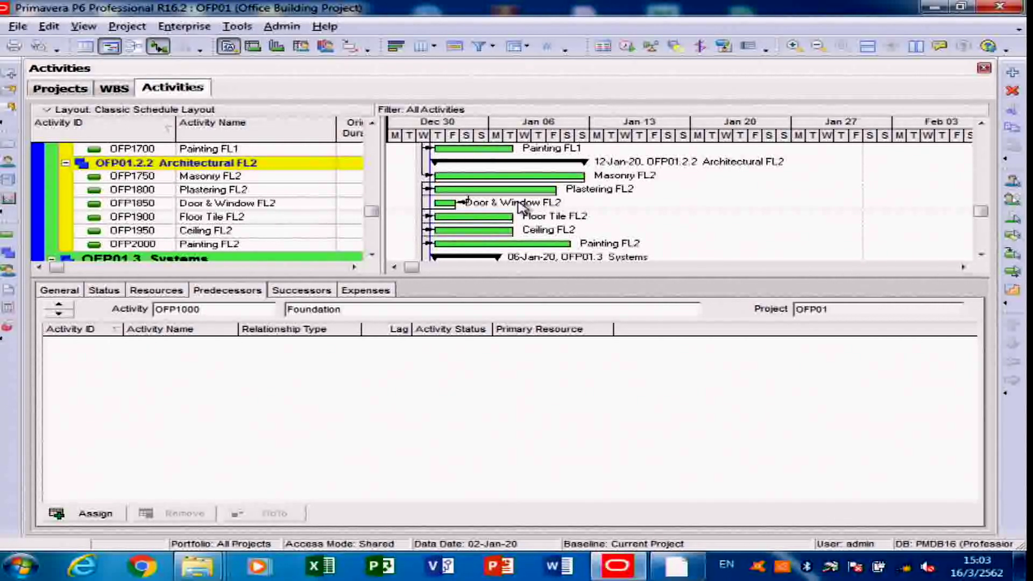
# Step: Hide the relationship lines in the Gantt chart and show them again
pyautogui.click(159, 47)
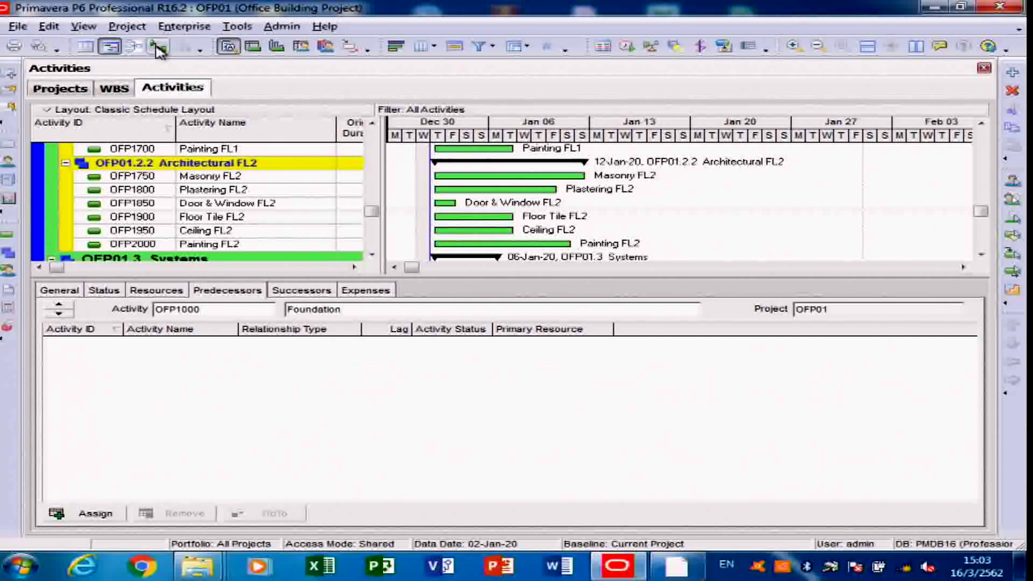
pyautogui.click(158, 47)
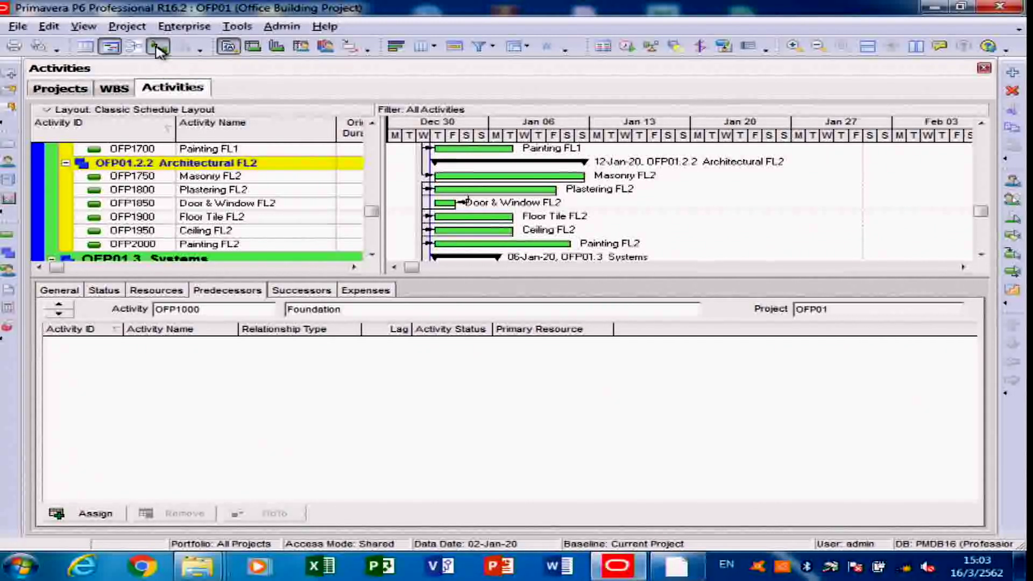
pyautogui.click(159, 48)
pyautogui.click(159, 48)
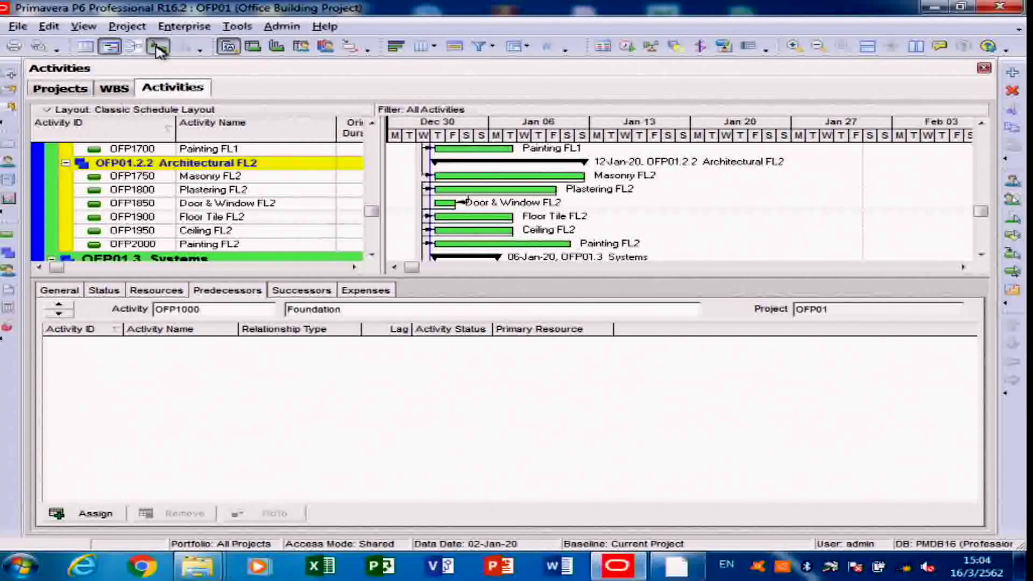
pyautogui.click(159, 48)
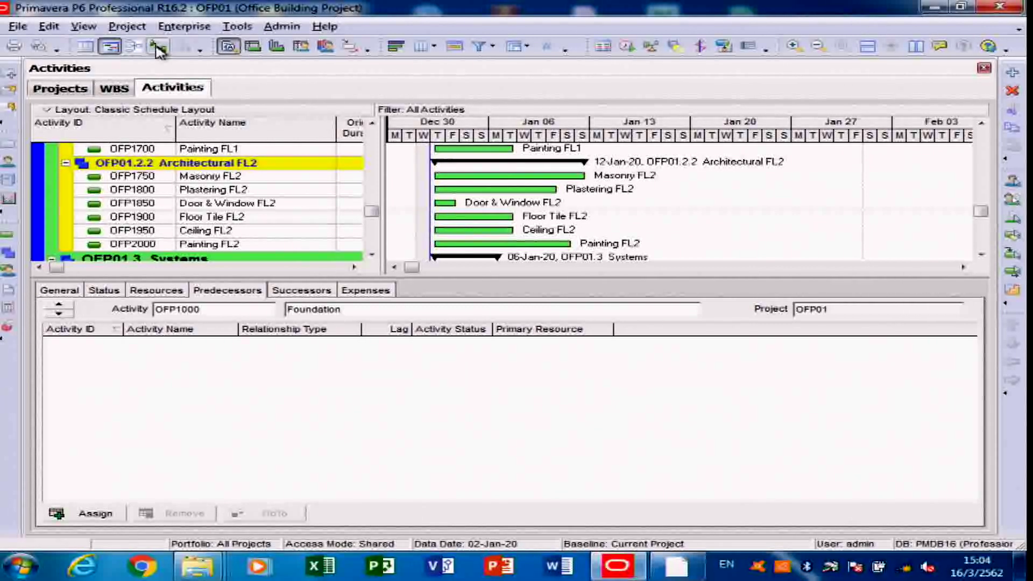
pyautogui.click(158, 48)
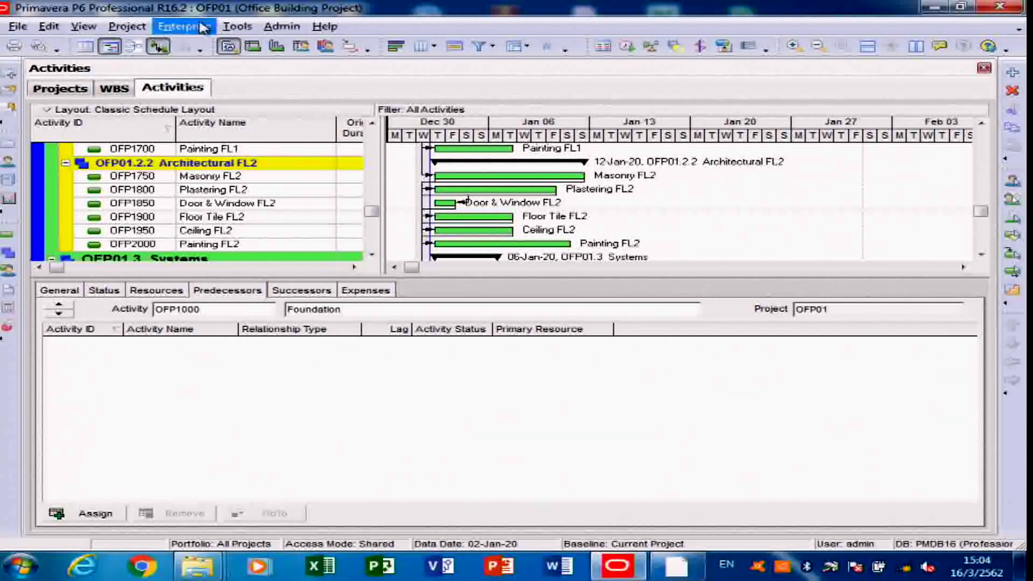
# Step: Minimize Primavera P6, switch to Adobe Acrobat Reader and close the chapter 2.7 PDF
pyautogui.click(933, 9)
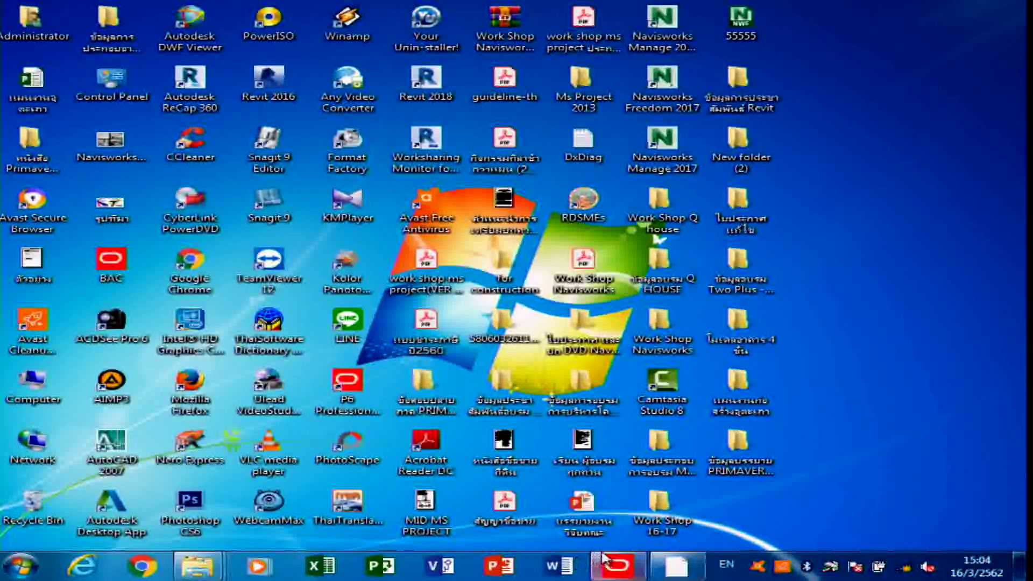
pyautogui.click(678, 566)
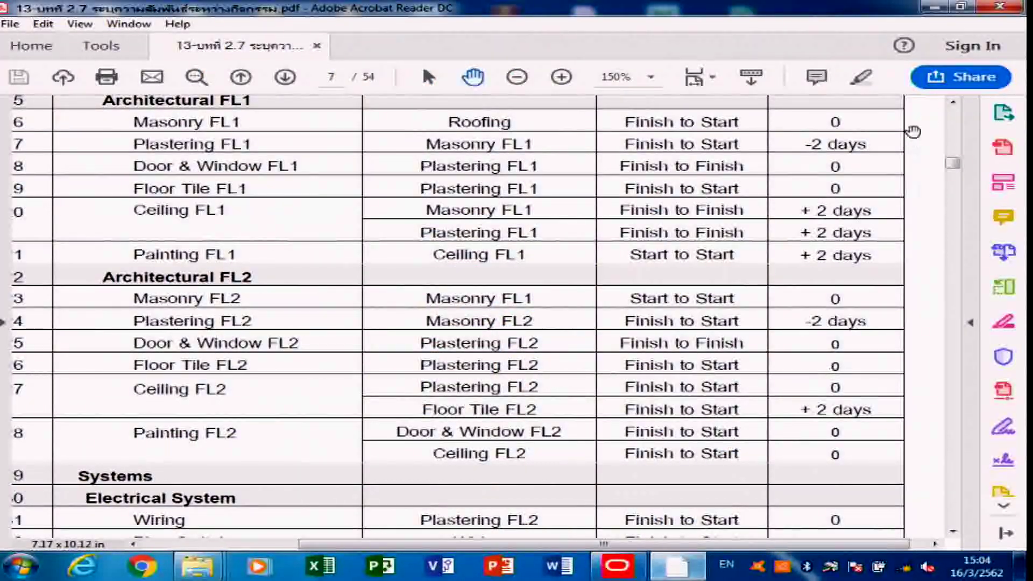
pyautogui.click(1001, 19)
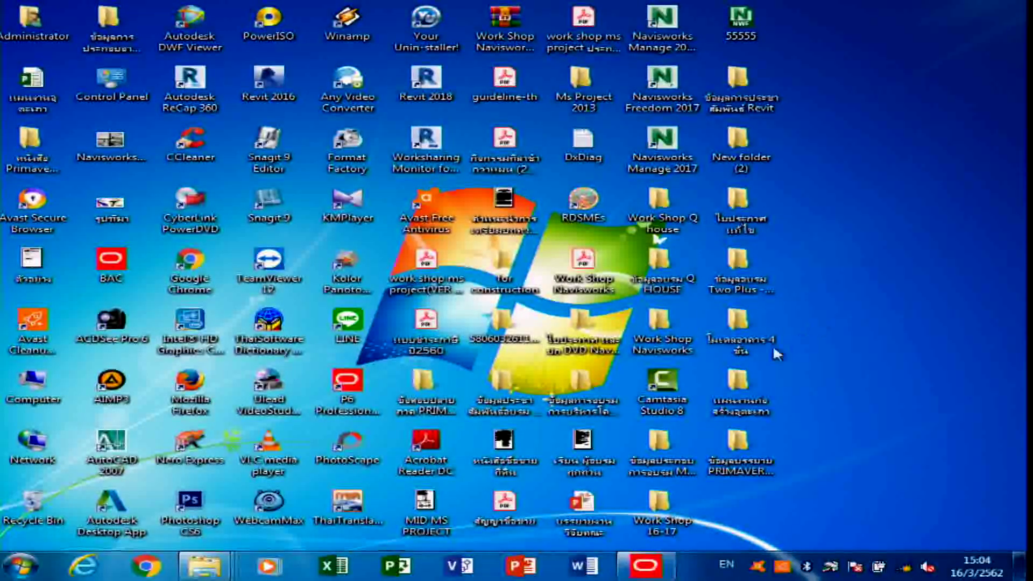
# Step: Open the PDF "14-บทที่ 2.8 การคำนวณแผนงาน" from the "หนังสือ PRIMAVETRA(PDF)" folder inside the desktop's PRIMAVERA lecture-materials folder
pyautogui.doubleClick(738, 447)
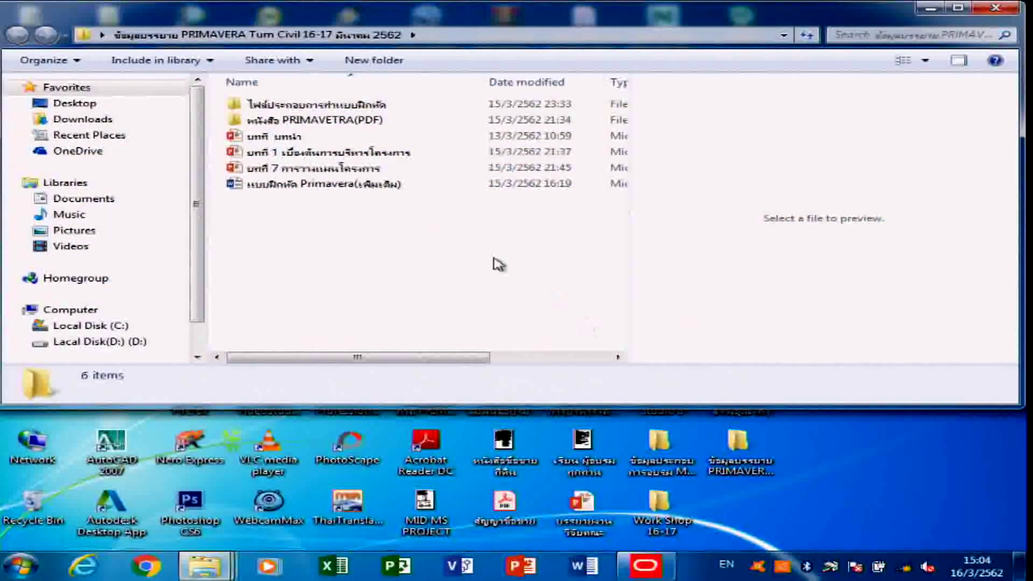
pyautogui.doubleClick(346, 120)
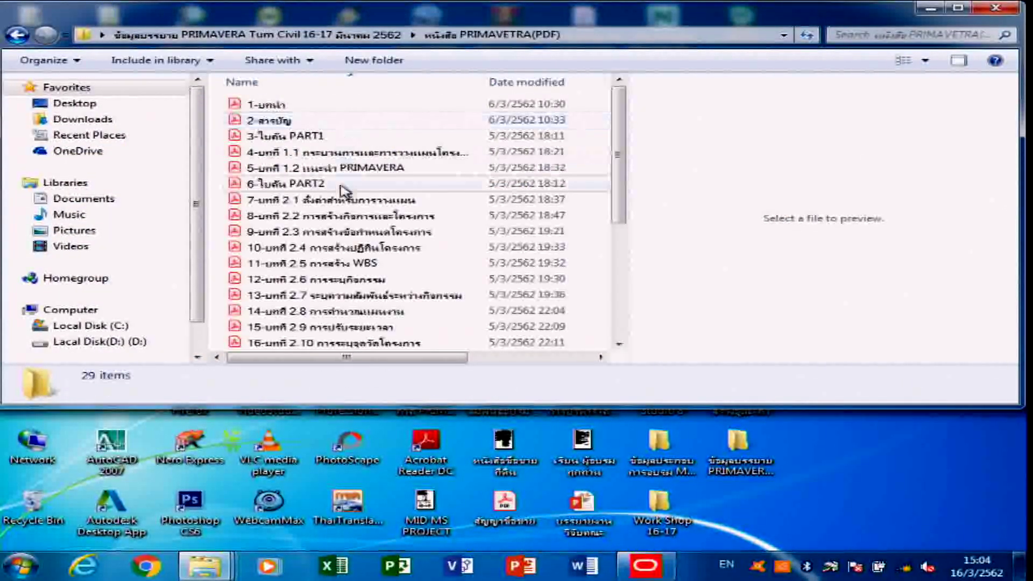
pyautogui.scroll(-1, 345, 320)
pyautogui.click(351, 281)
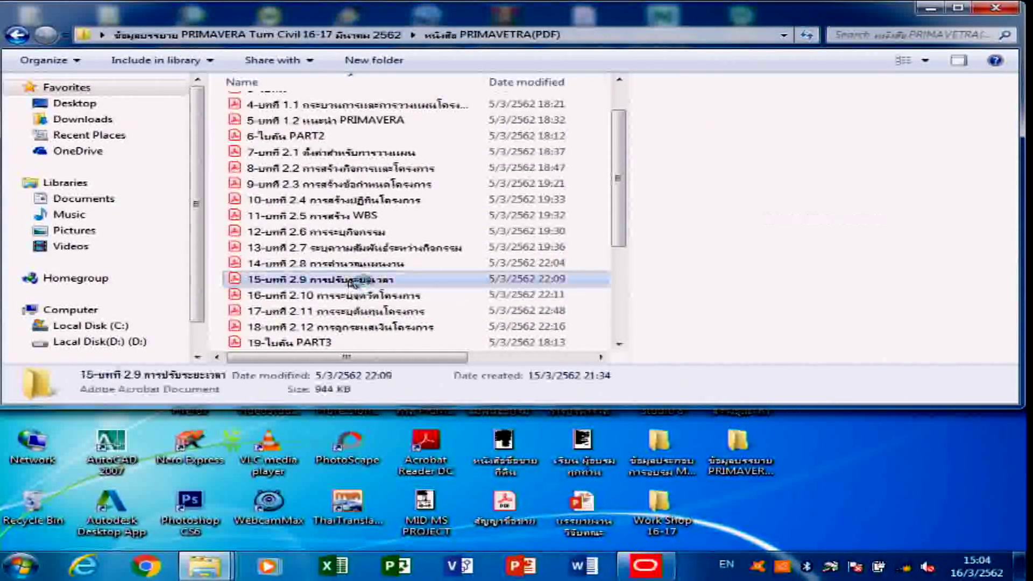
pyautogui.click(349, 266)
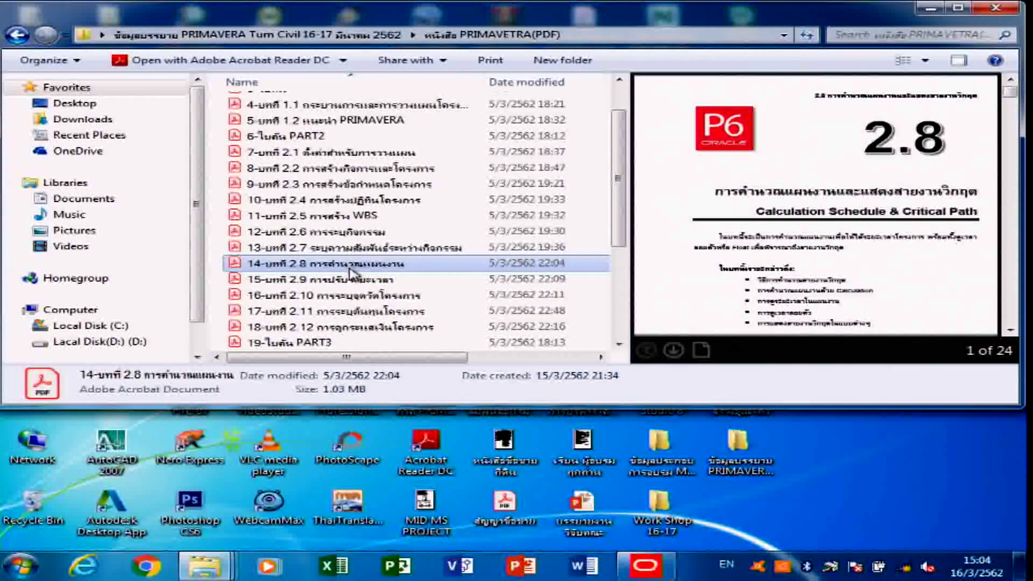
pyautogui.doubleClick(355, 267)
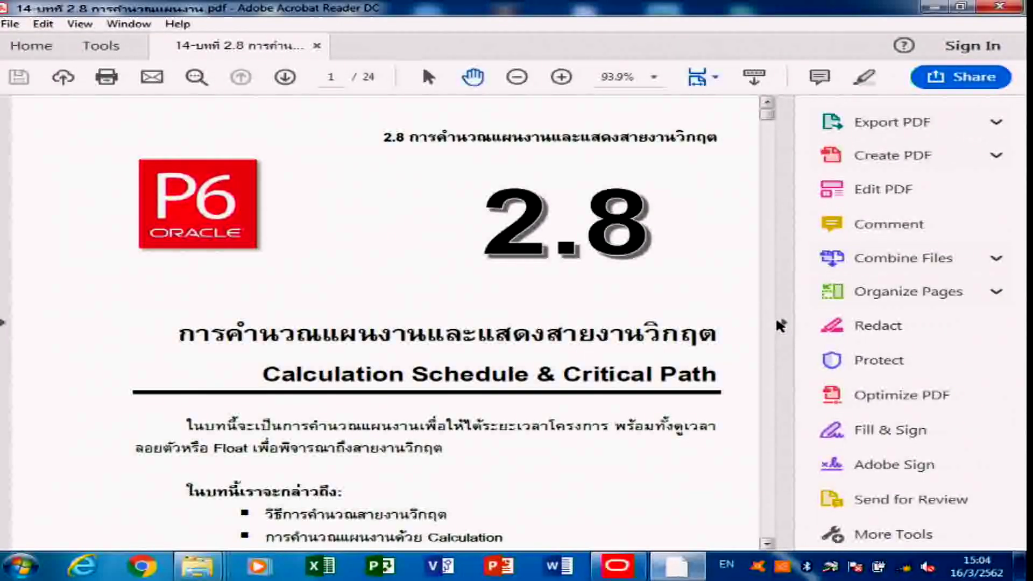
# Step: Collapse the tools pane and read the chapter 2.8 PDF's PDM scheduling section on the Forward Pass and its ES and EF formulas
pyautogui.click(784, 322)
pyautogui.scroll(-10, 759, 322)
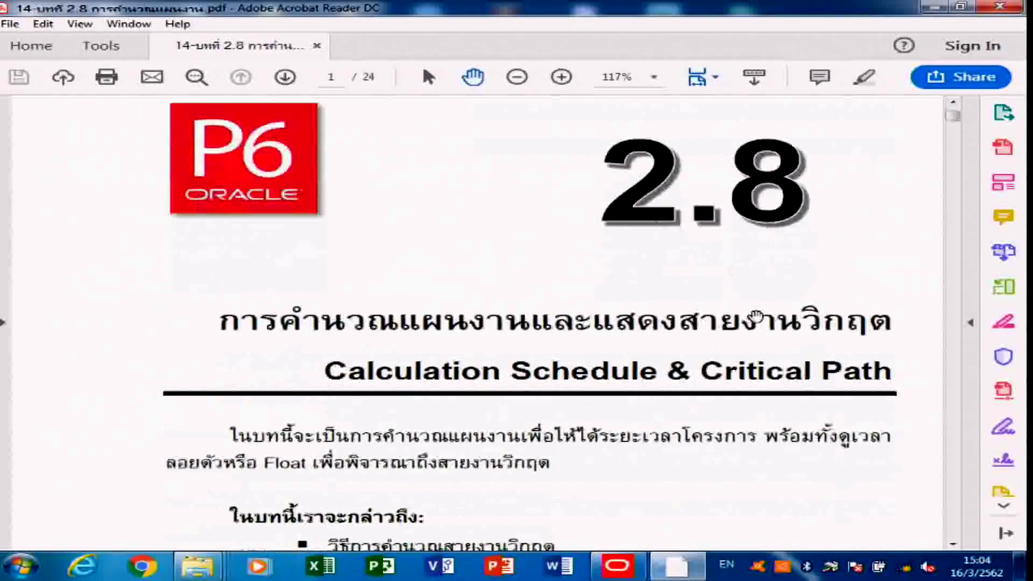
pyautogui.scroll(-12, 753, 299)
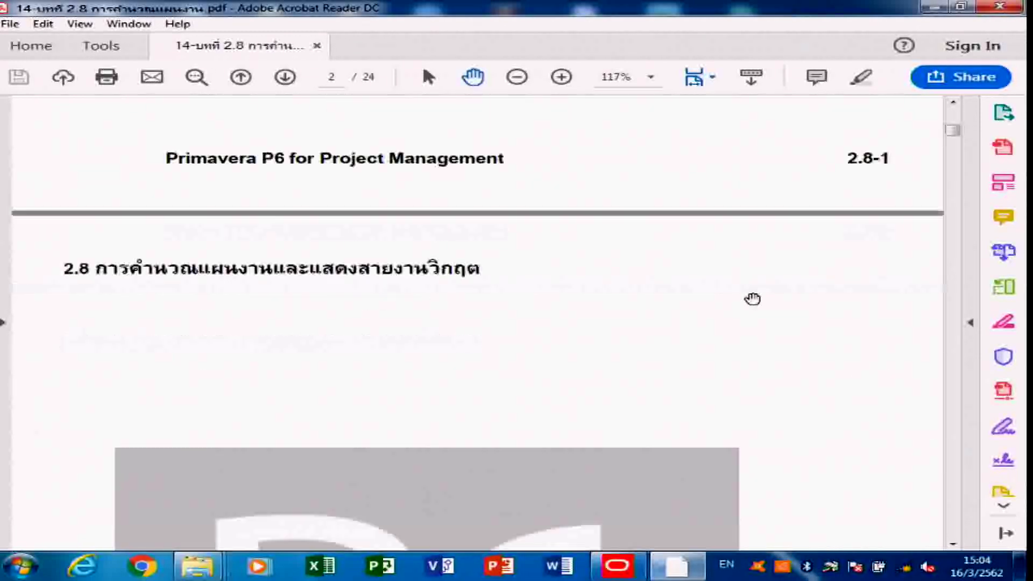
pyautogui.scroll(-9, 752, 299)
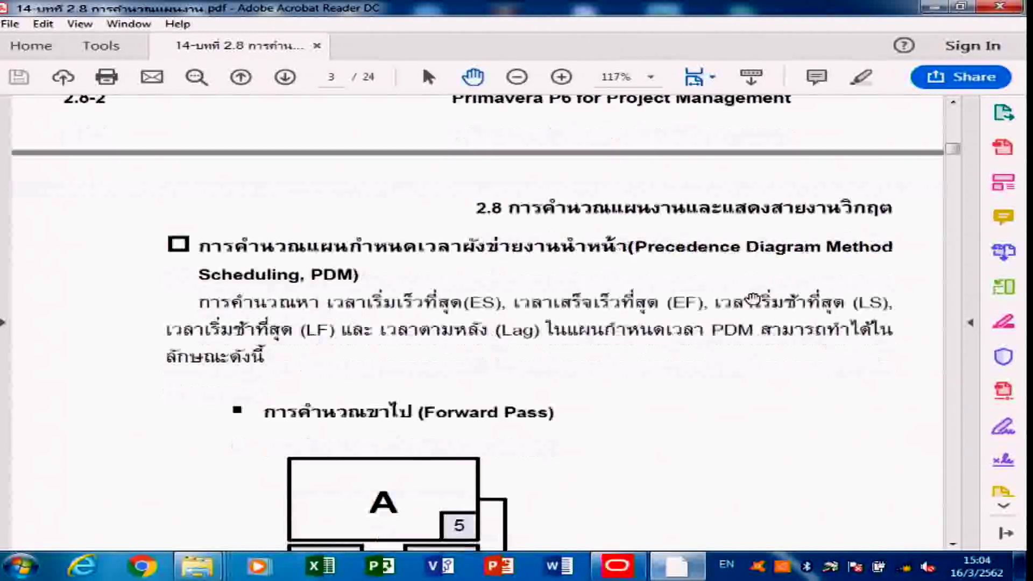
pyautogui.scroll(-3, 753, 300)
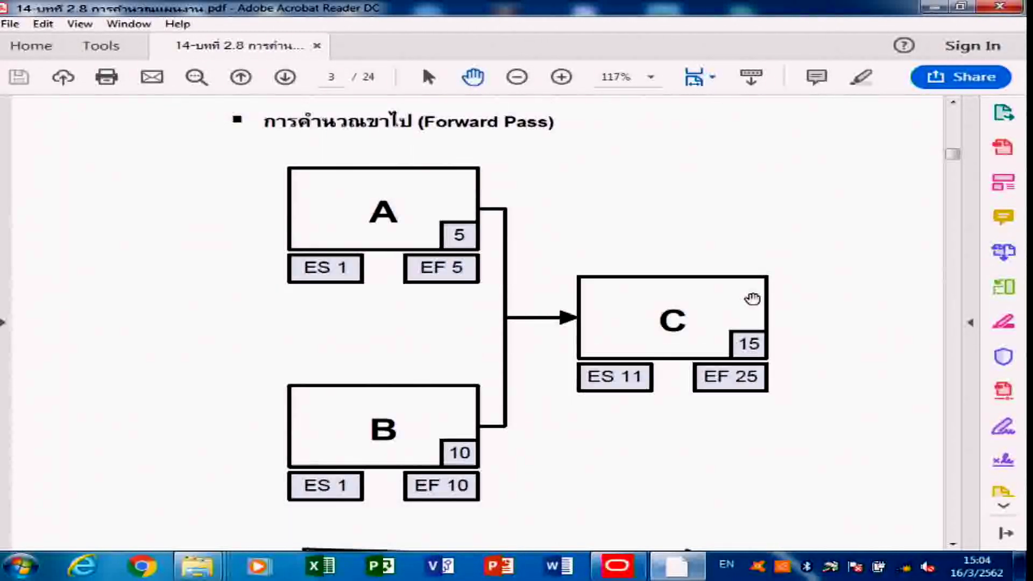
pyautogui.scroll(8, 752, 299)
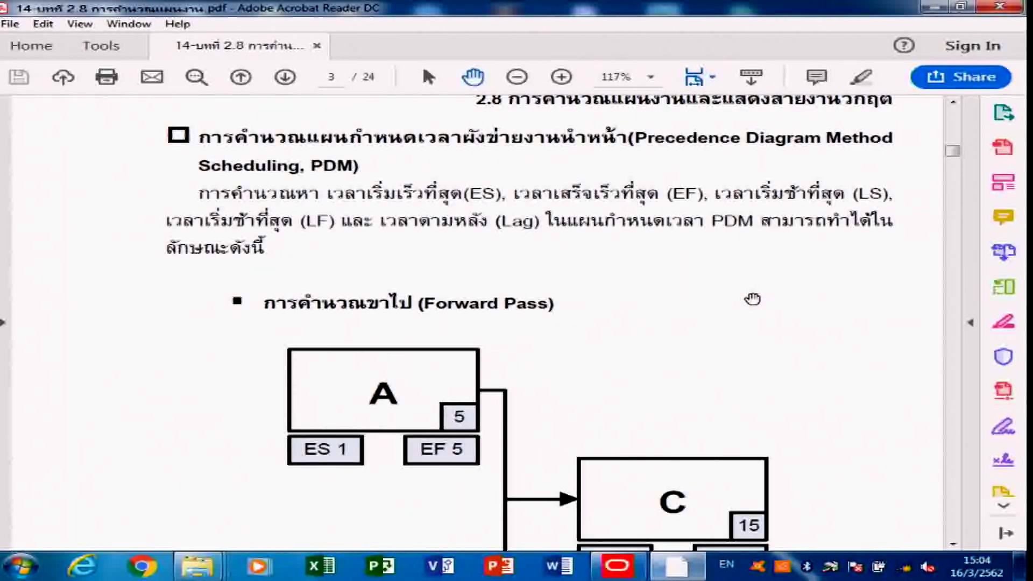
pyautogui.scroll(3, 752, 300)
pyautogui.scroll(-3, 752, 299)
pyautogui.scroll(7, 752, 299)
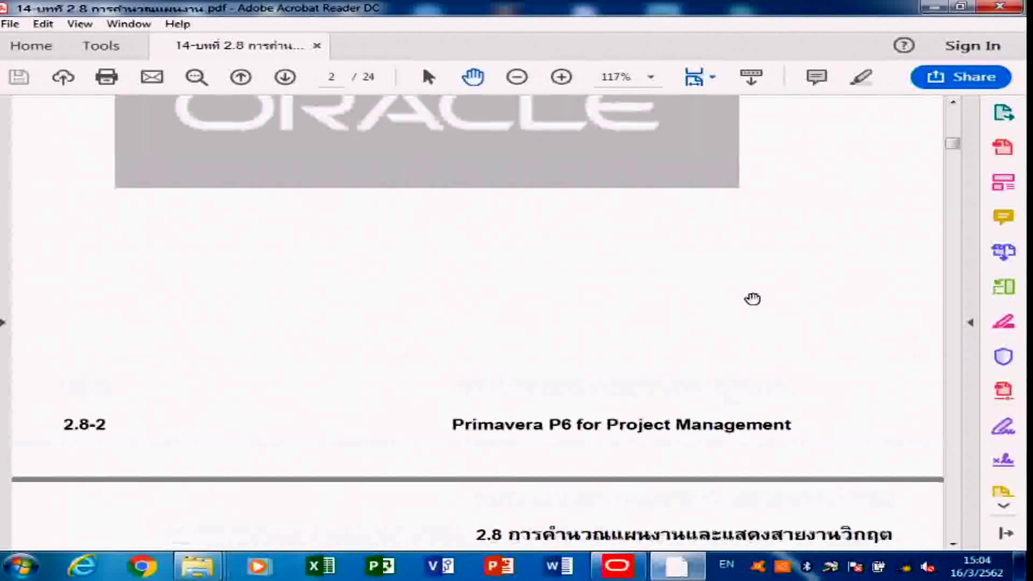
pyautogui.scroll(1, 753, 299)
pyautogui.scroll(-13, 754, 297)
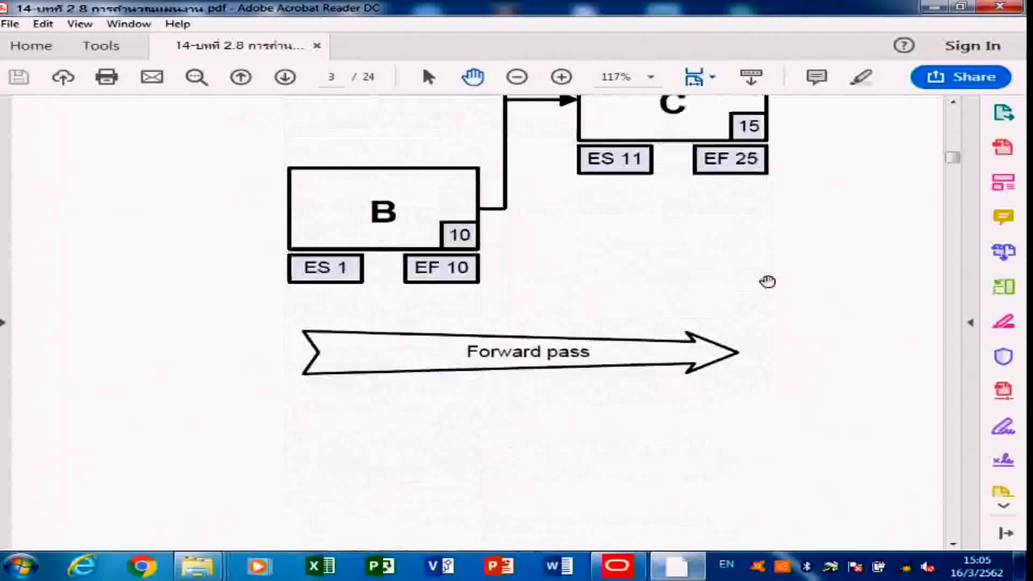
pyautogui.scroll(-10, 768, 282)
pyautogui.scroll(6, 768, 280)
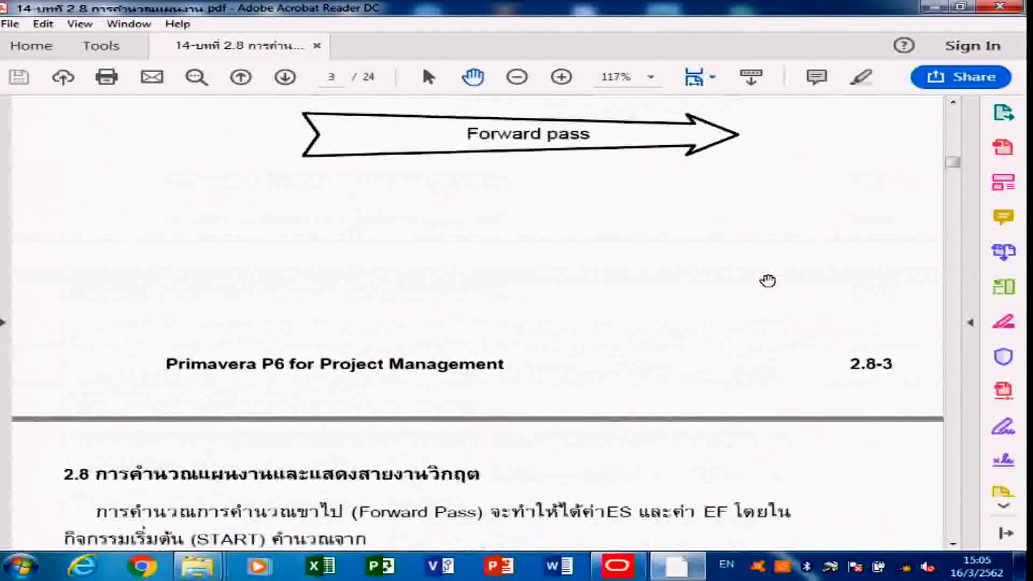
pyautogui.scroll(2, 768, 281)
pyautogui.scroll(-20, 768, 281)
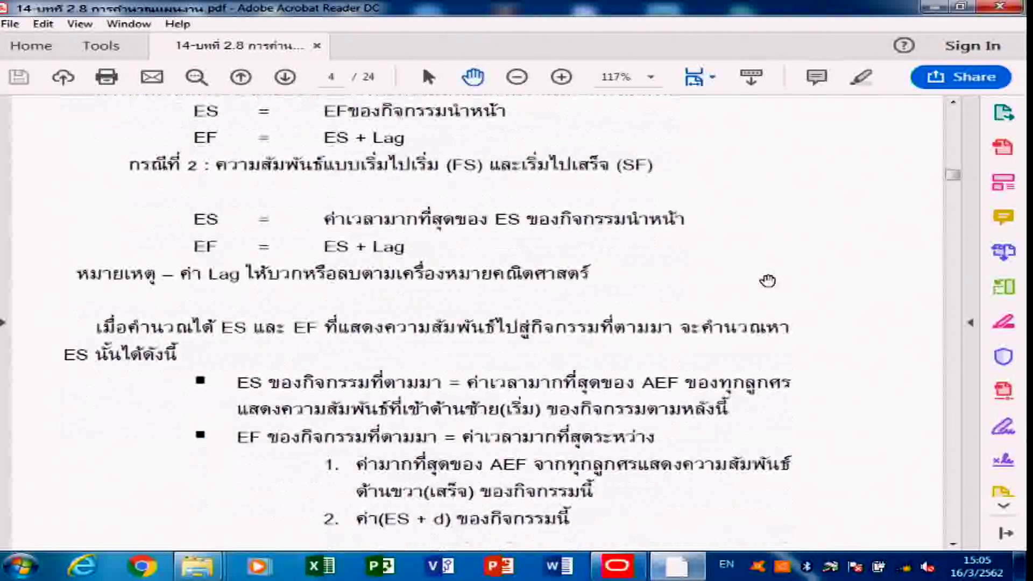
# Step: Read the PDF's sections on the Backward Pass, Total Float, Critical Path and Required Finish Date, through to the exercise scenario on page 10
pyautogui.scroll(-20, 768, 280)
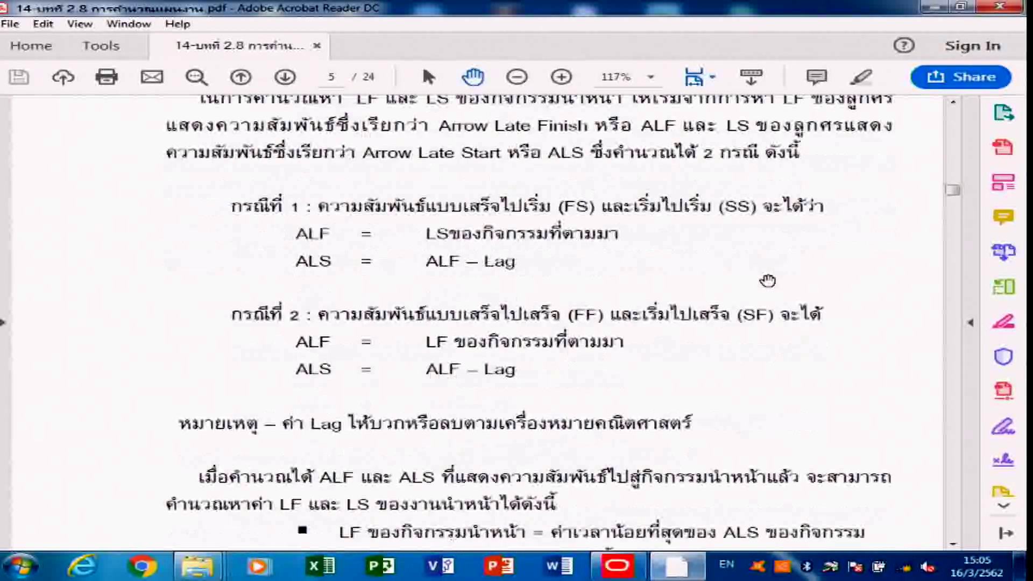
pyautogui.scroll(-20, 768, 281)
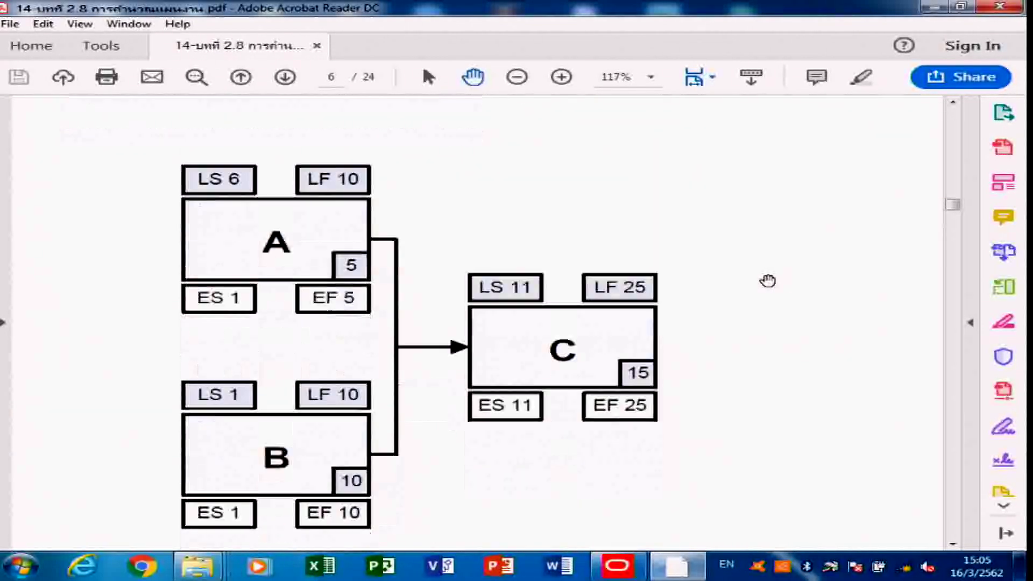
pyautogui.scroll(-20, 768, 281)
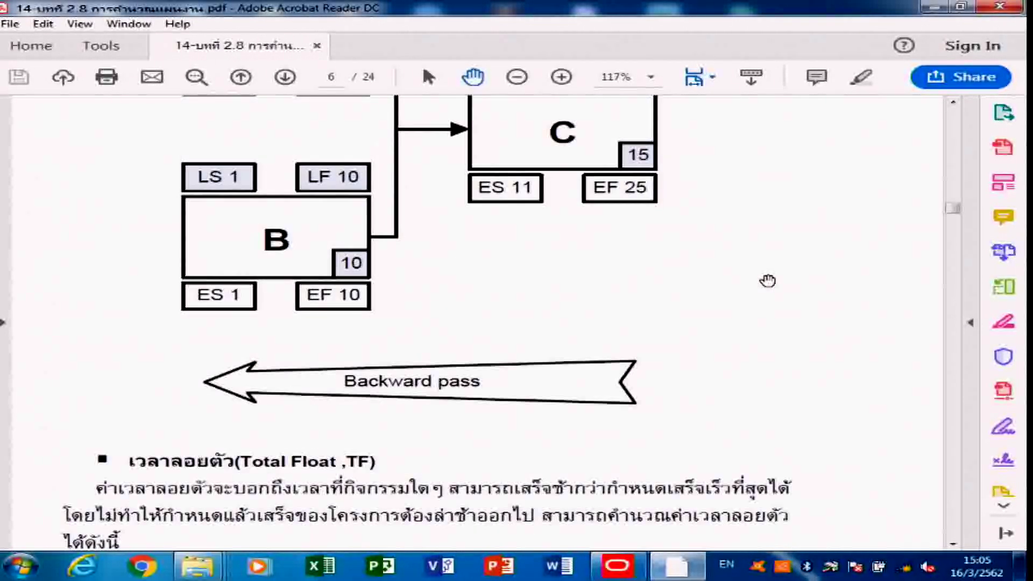
pyautogui.scroll(-20, 768, 280)
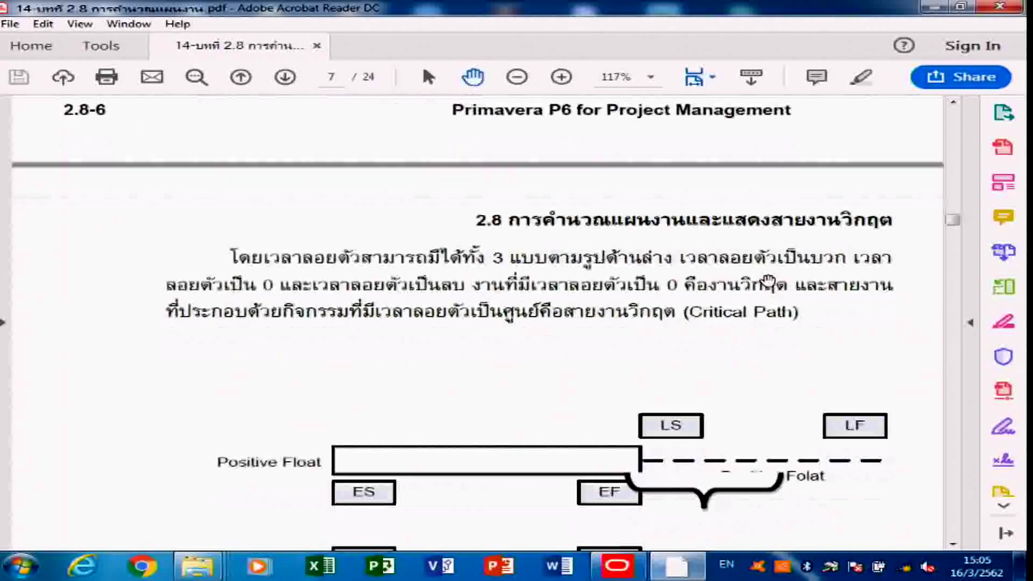
pyautogui.scroll(-20, 768, 281)
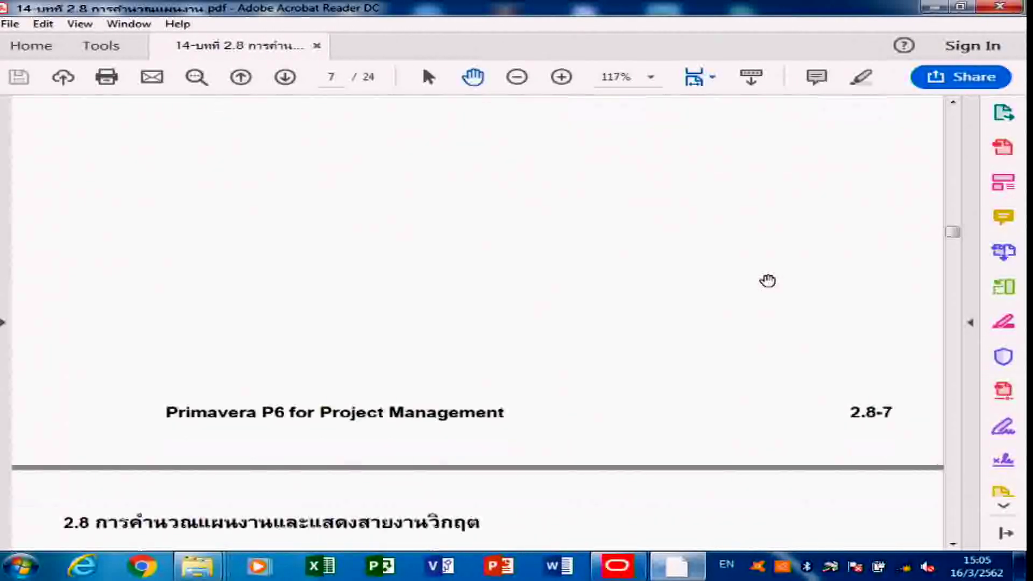
pyautogui.scroll(-20, 768, 281)
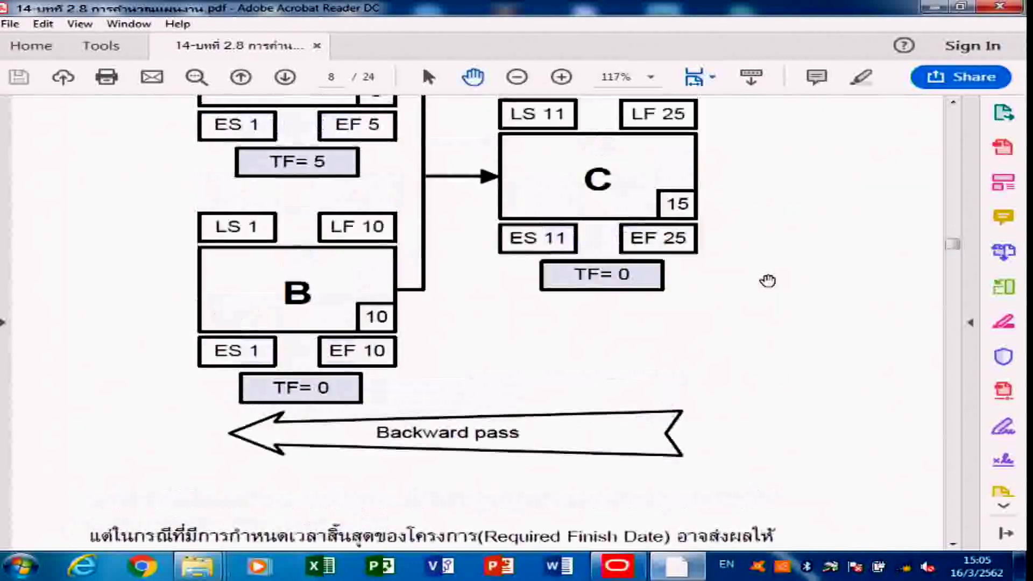
pyautogui.scroll(-20, 768, 281)
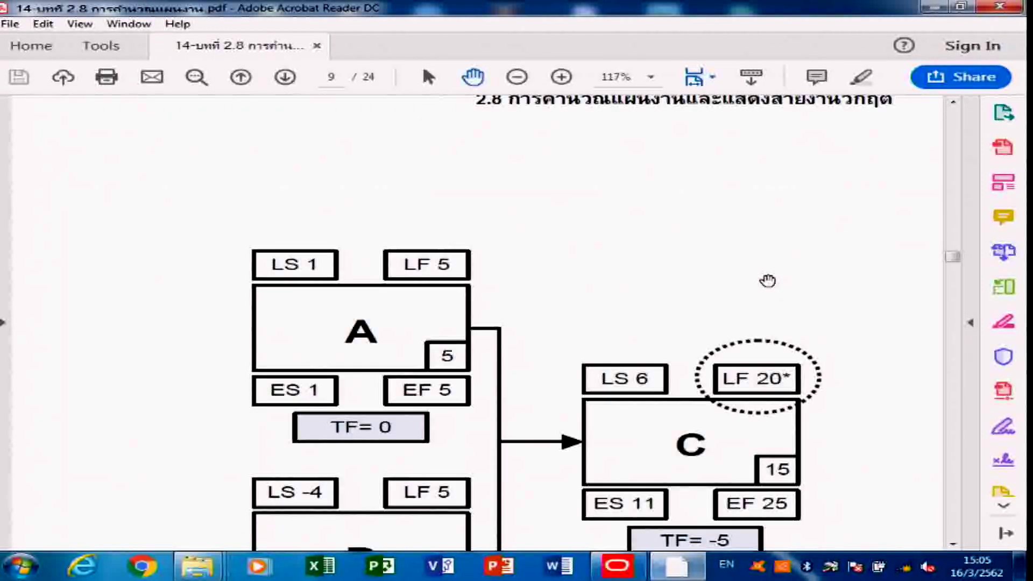
pyautogui.scroll(-20, 768, 281)
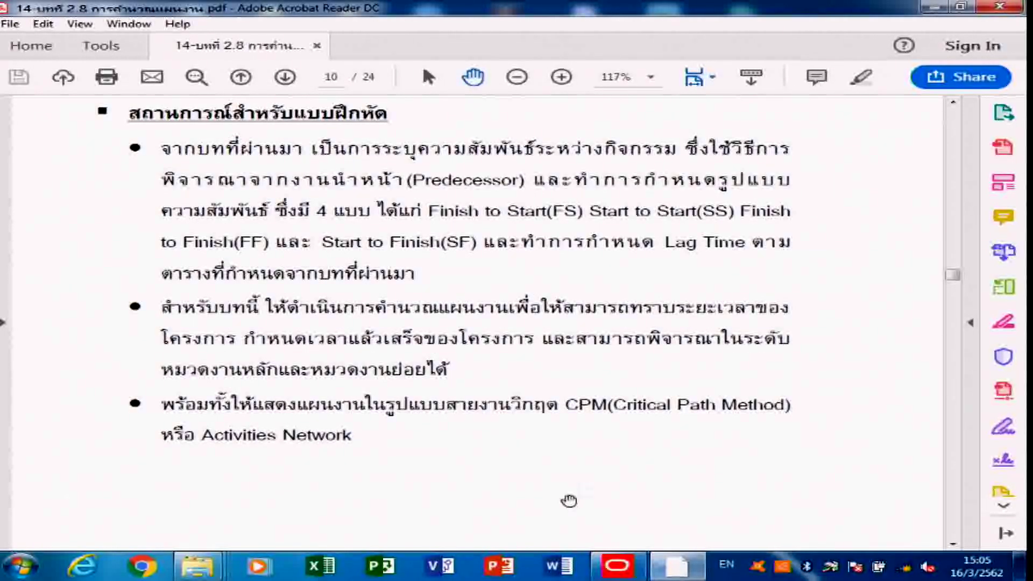
# Step: Switch to Primavera P6, enlarge the activity table and Gantt chart by shrinking the activity details, and zoom in the Gantt timescale
pyautogui.click(617, 566)
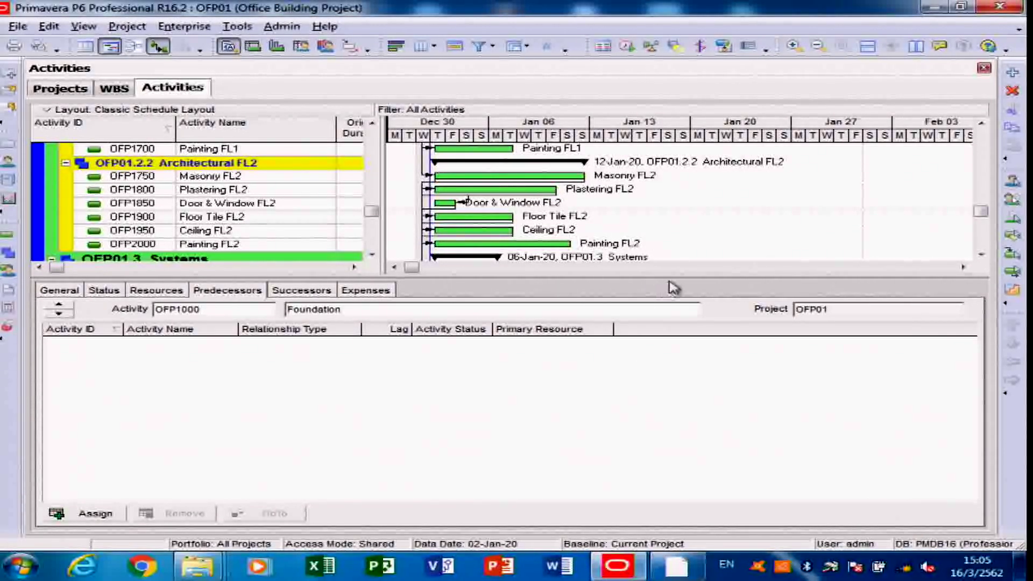
pyautogui.moveTo(669, 272); pyautogui.dragTo(639, 425)
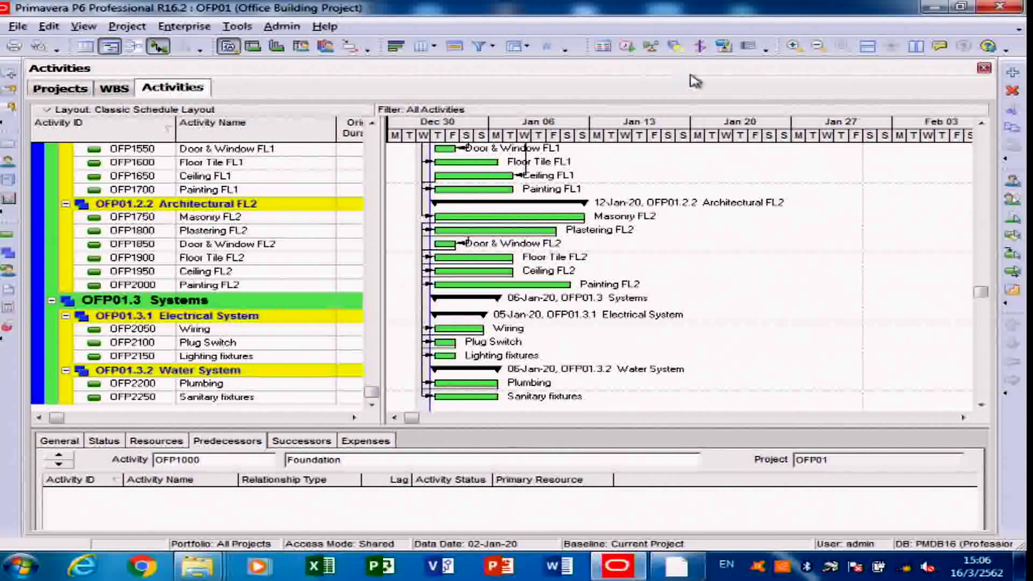
pyautogui.click(793, 46)
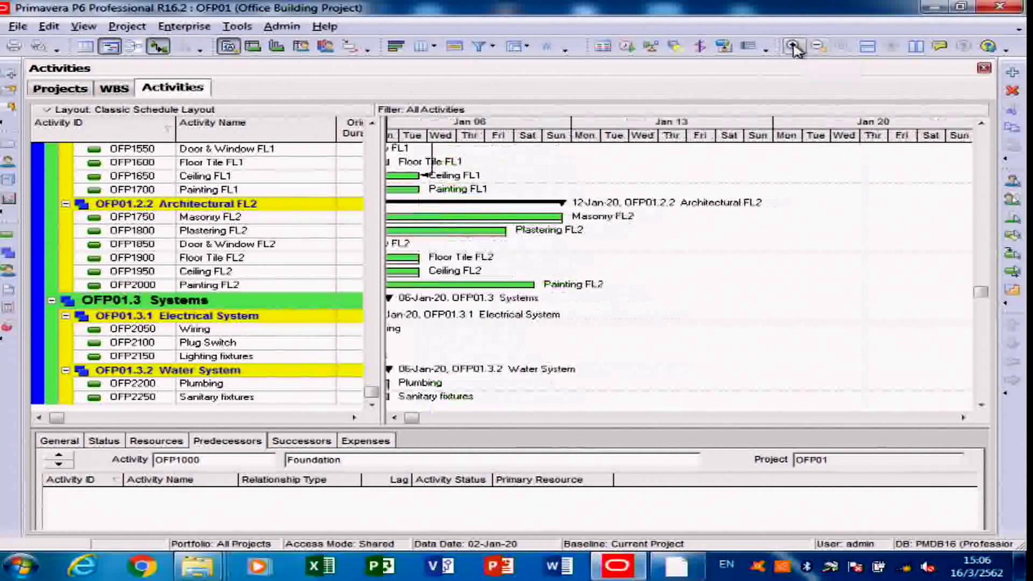